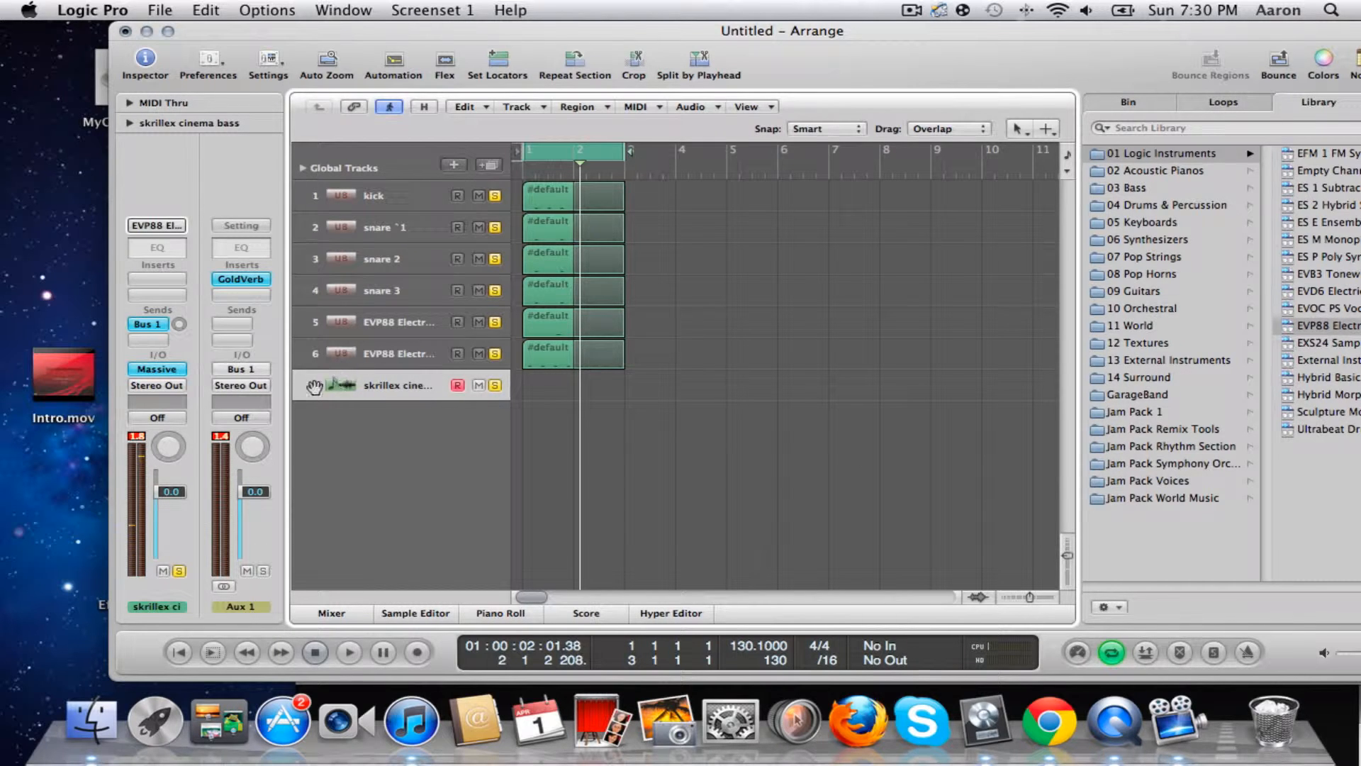
# - Delete the skrillex cinema bass track and turn off solo on all the remaining drum tracks, leaving the kick track unarmed
pyautogui.press('super+BackSpace')
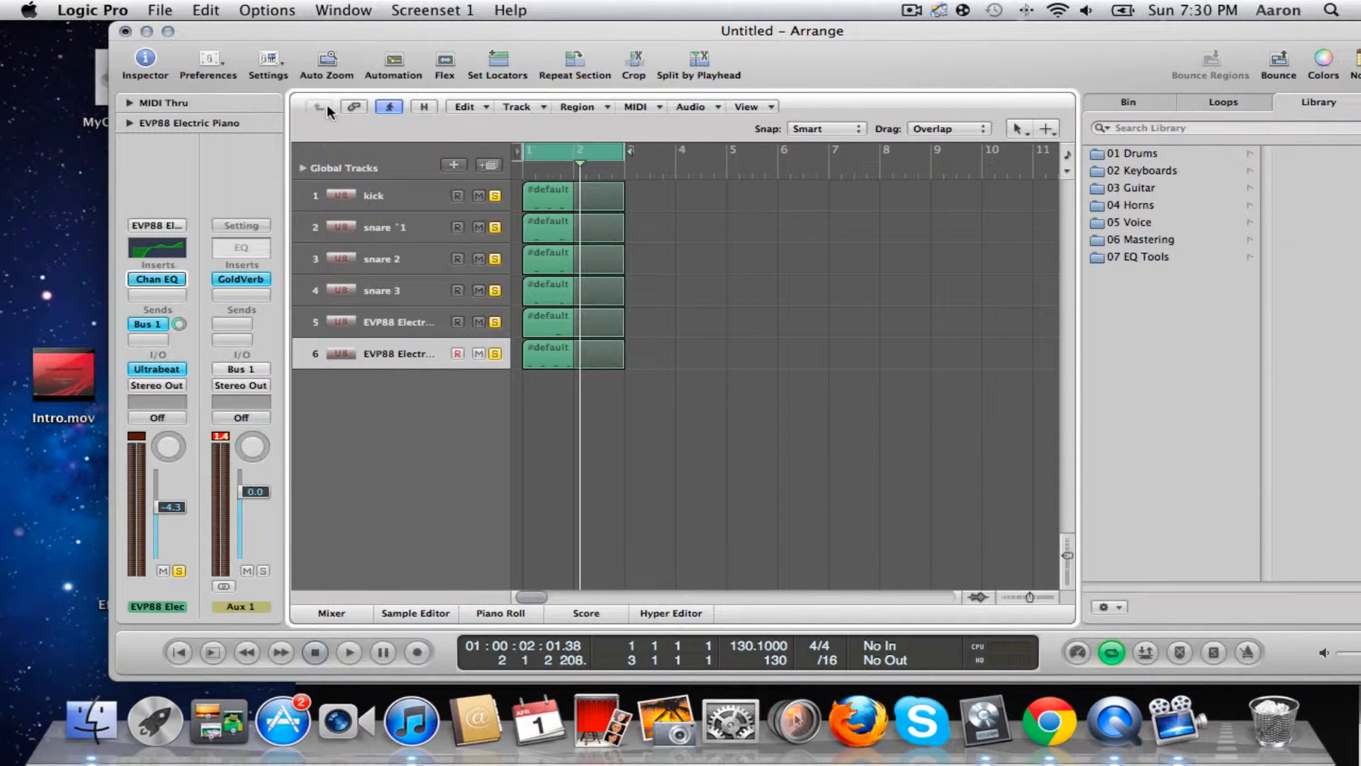
pyautogui.click(312, 188)
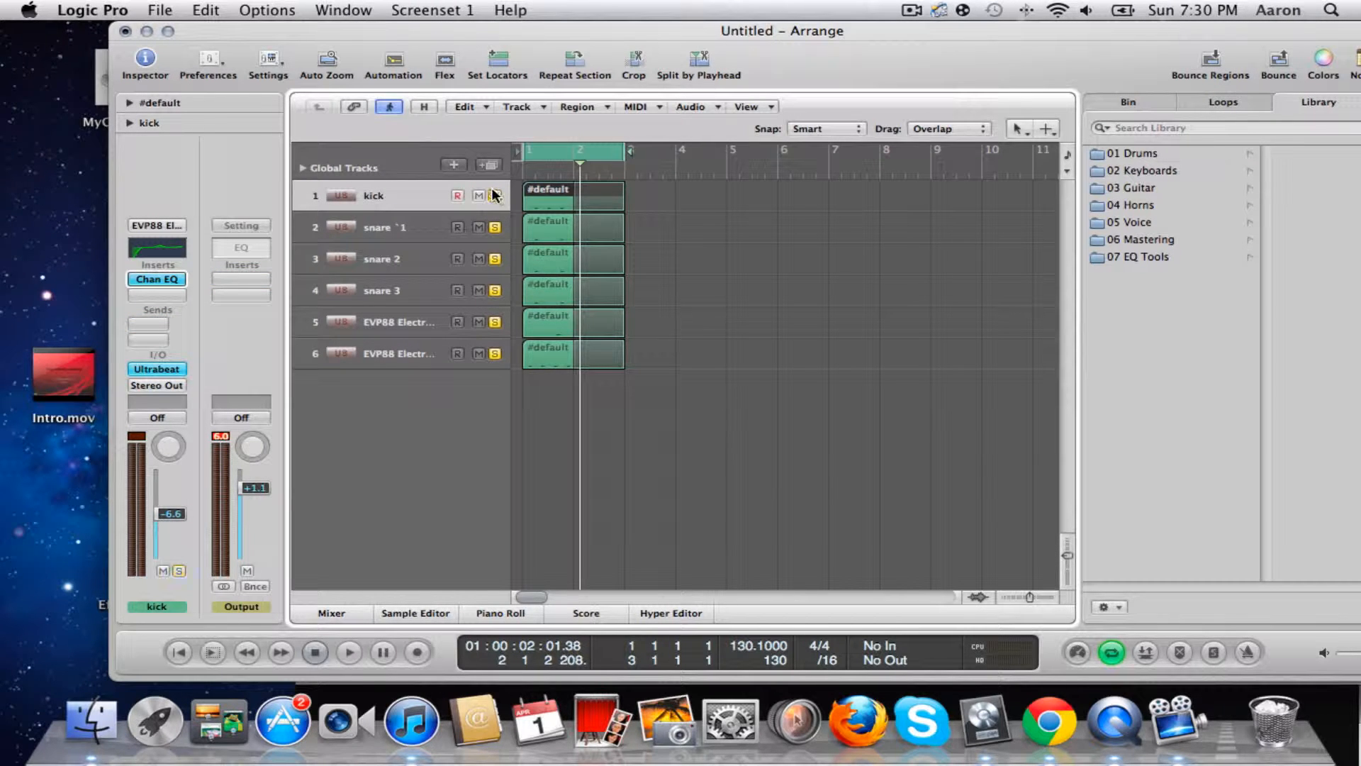
pyautogui.moveTo(496, 353); pyautogui.dragTo(493, 319)
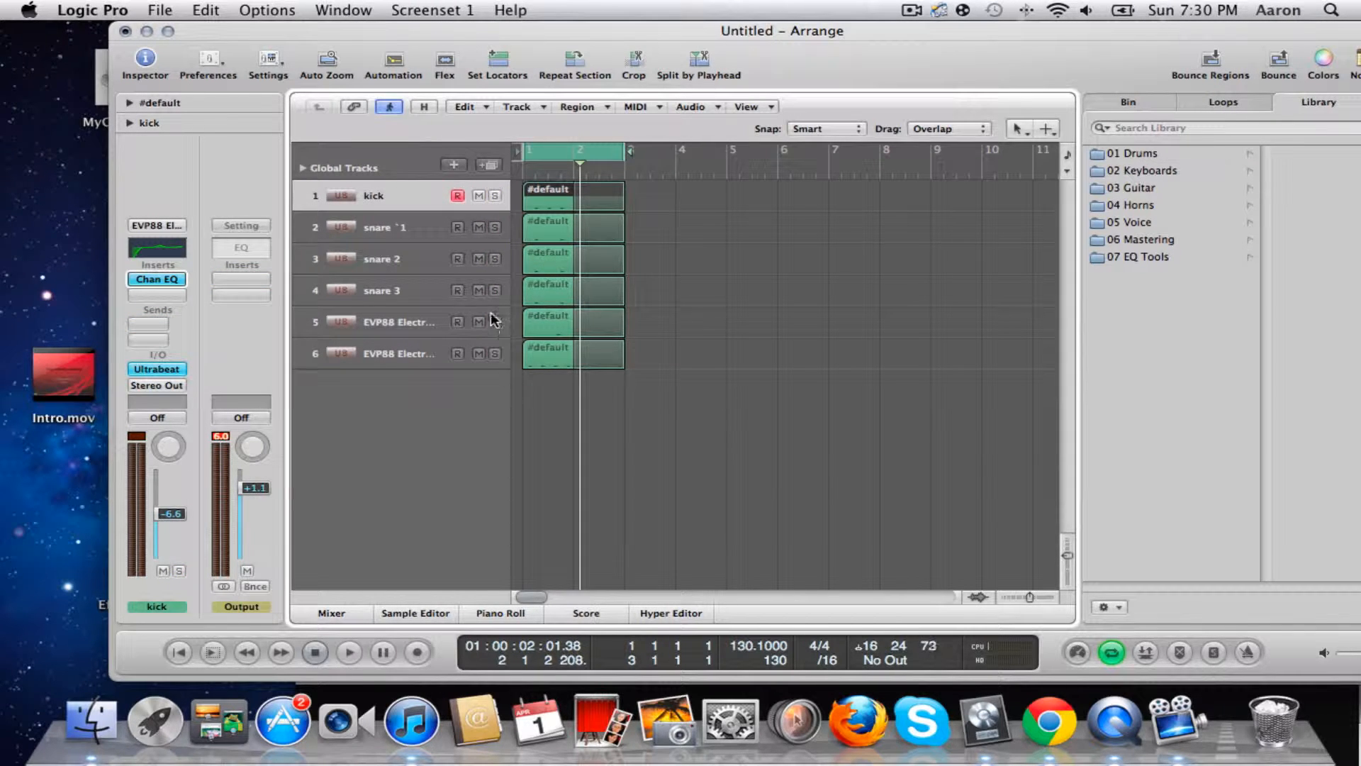
pyautogui.click(461, 194)
# - Play the full drum loop from the beginning, stop it and return the playhead to the start
pyautogui.click(180, 651)
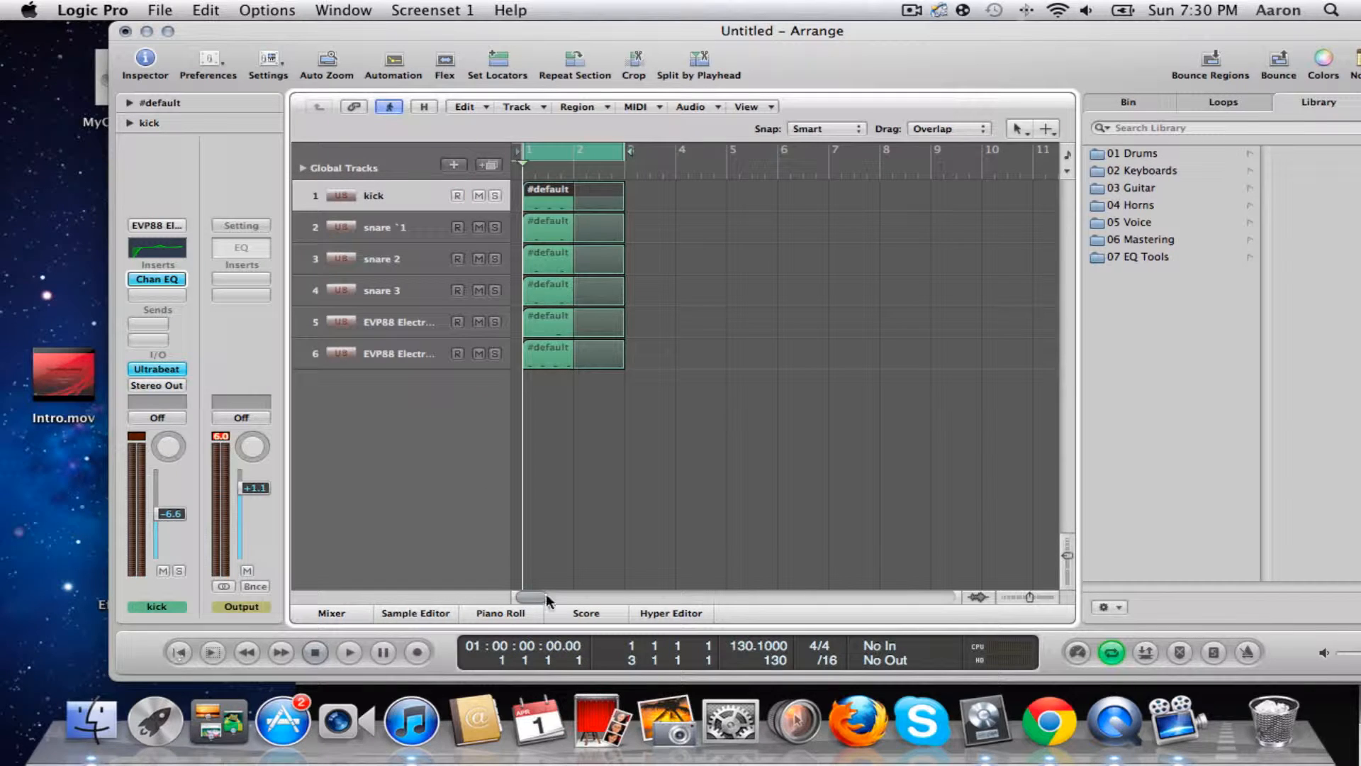
pyautogui.click(356, 645)
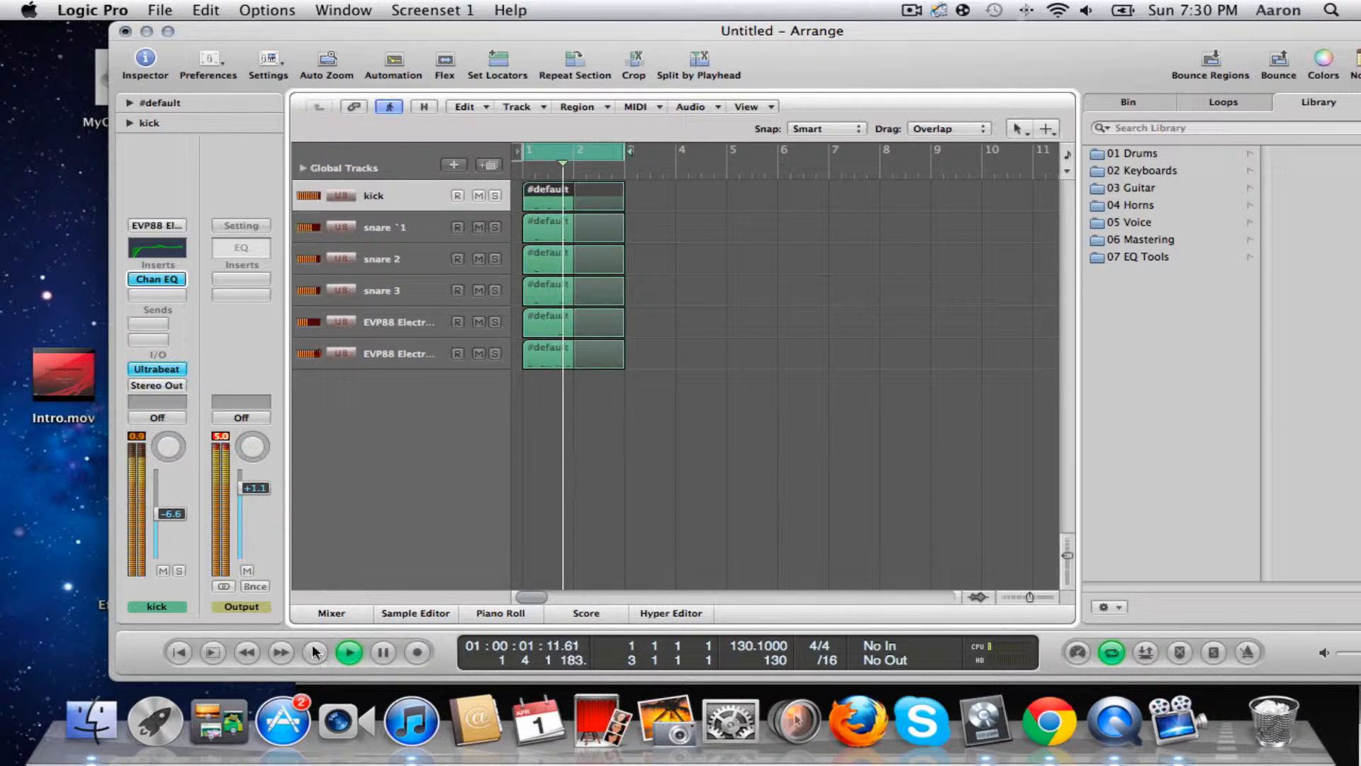
pyautogui.press('space')
pyautogui.click(187, 647)
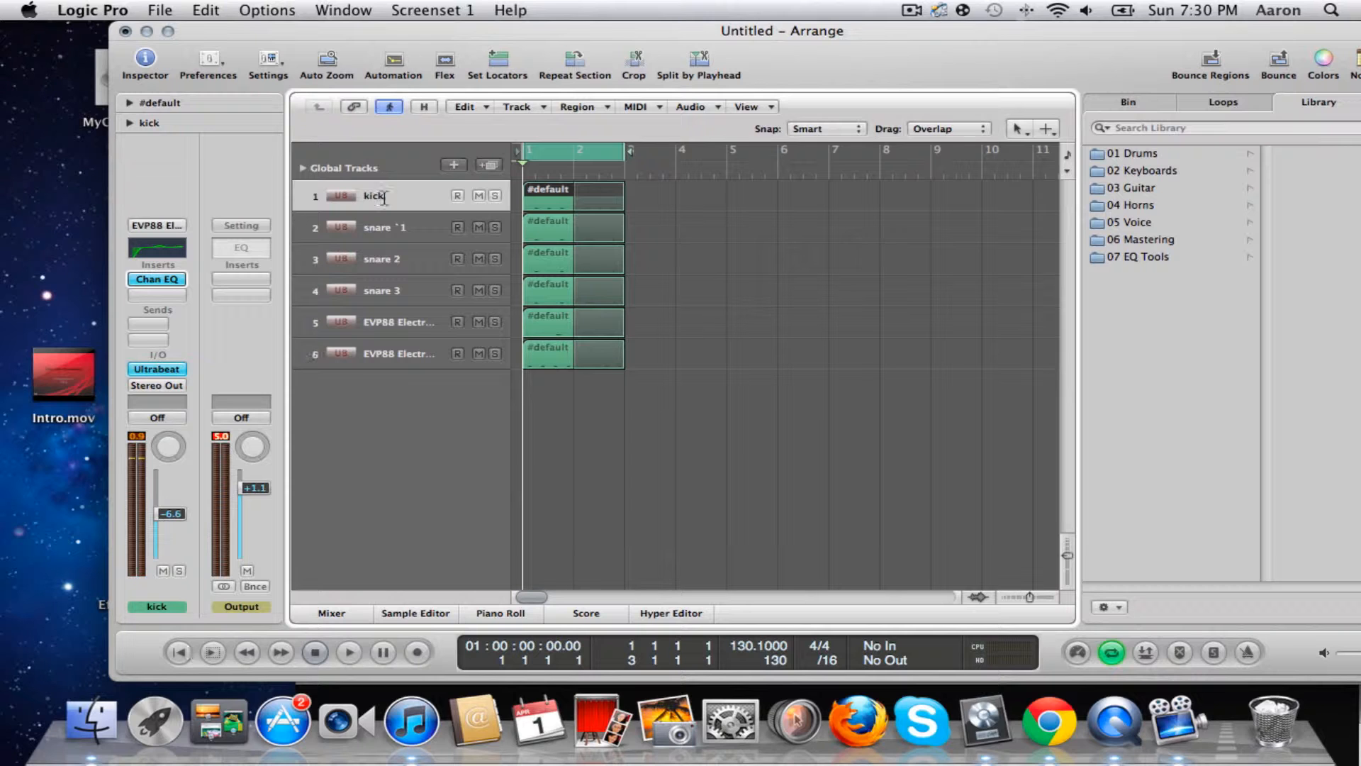
# - Rename track 5 as "reverse snare" and track 6 as "hi hat"
pyautogui.doubleClick(403, 317)
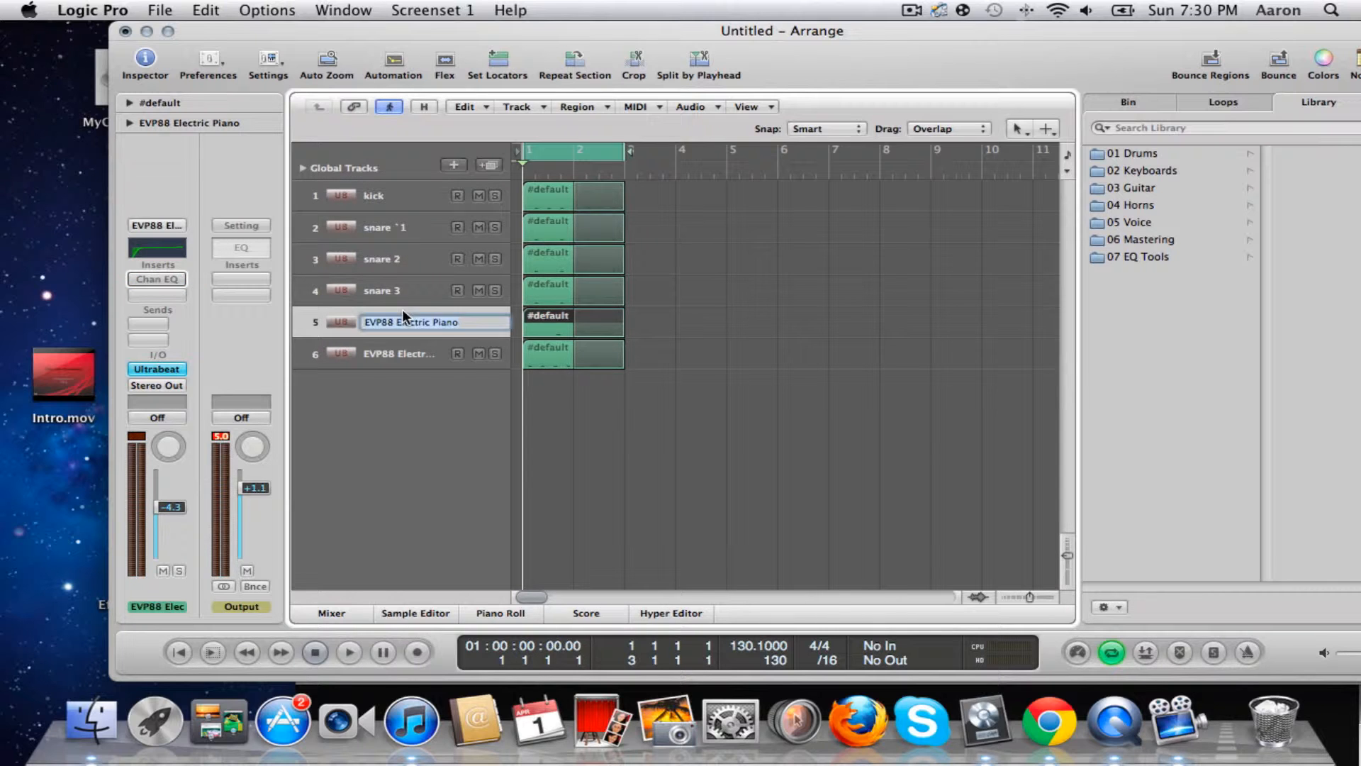
pyautogui.write('reverse snare')
pyautogui.press('Return')
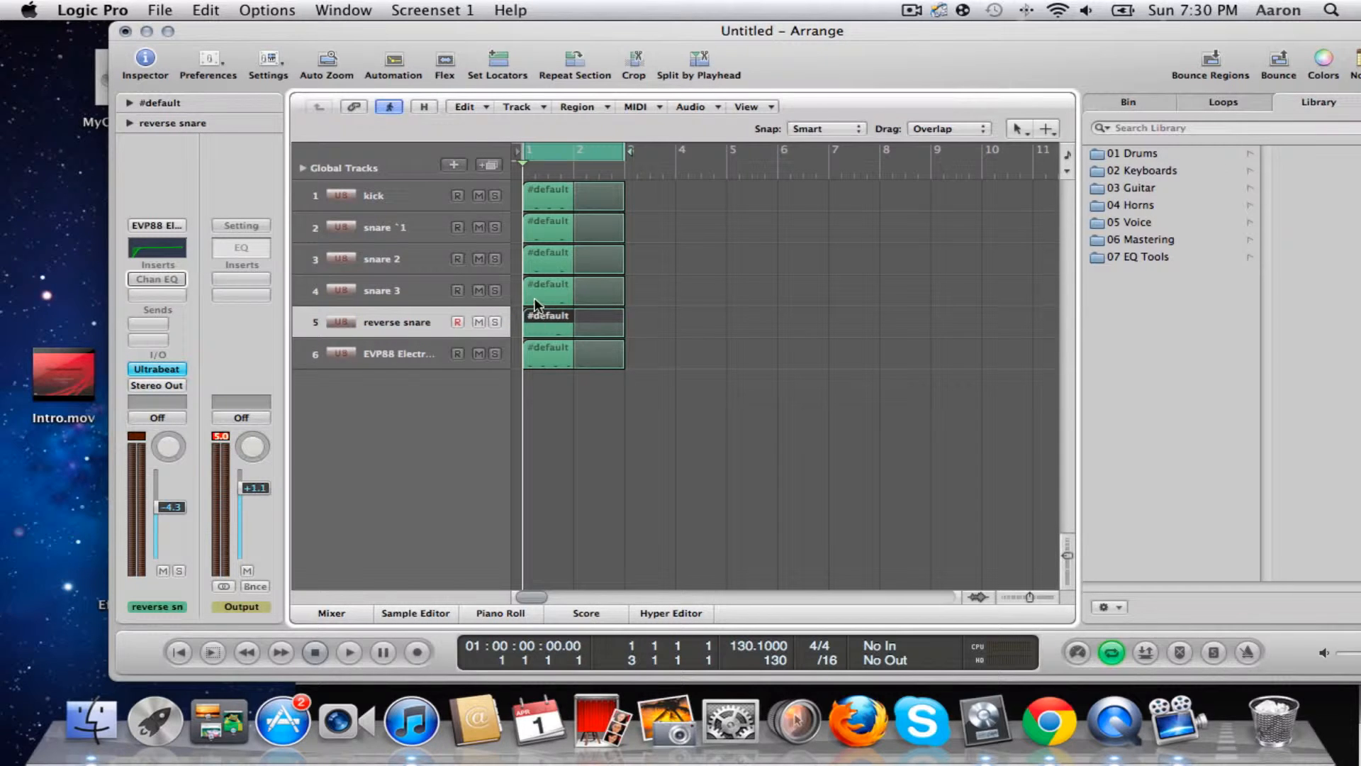
pyautogui.doubleClick(436, 349)
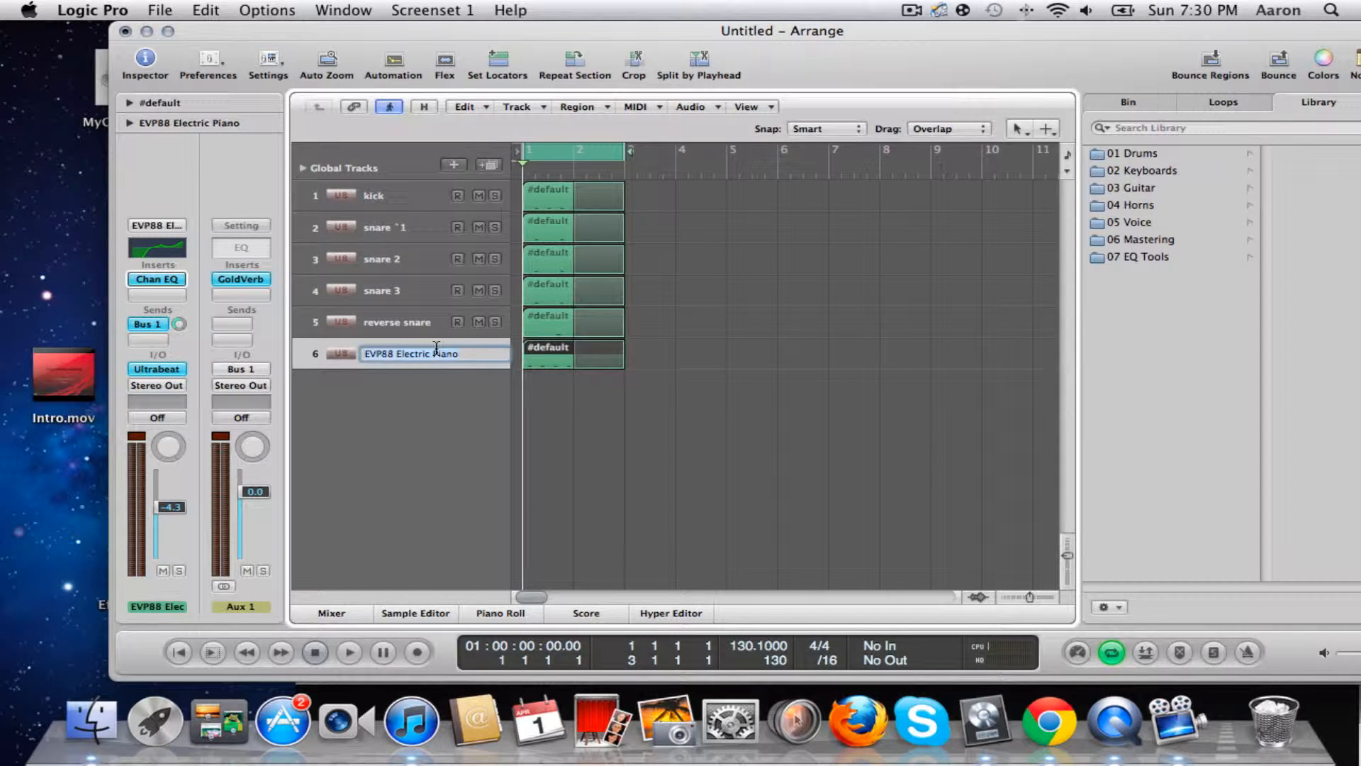
pyautogui.write('hi hat')
pyautogui.press('Return')
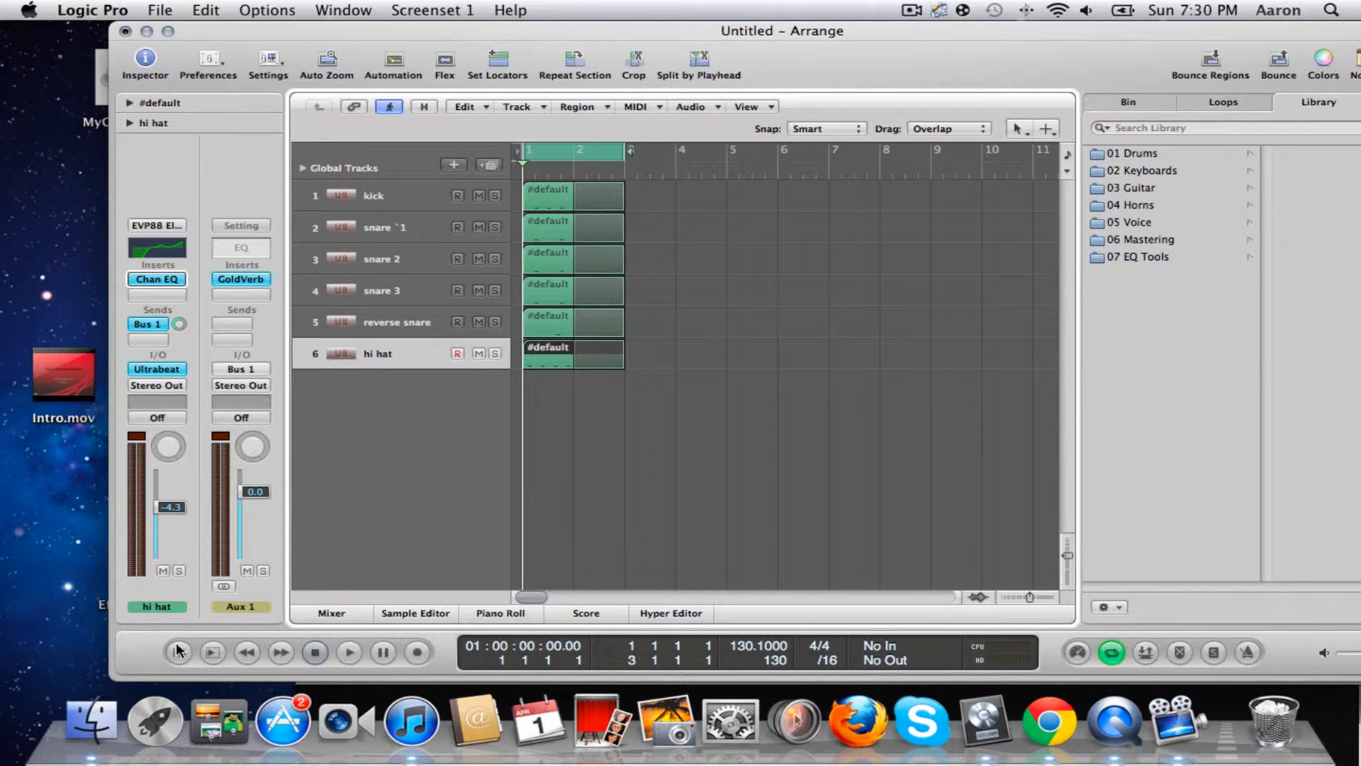
# - Examine the kick region's notes in the Piano Roll, audition the C1 key and close the editor
pyautogui.click(347, 199)
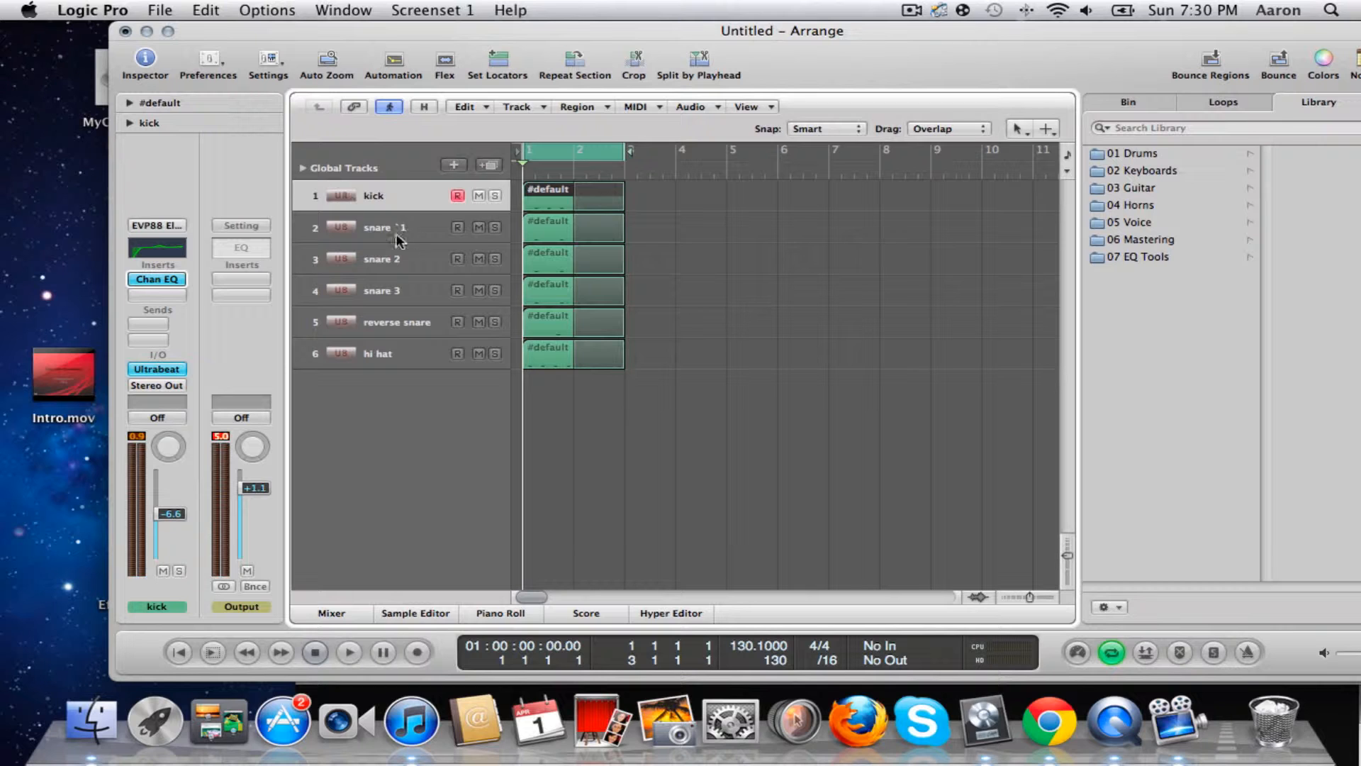
pyautogui.doubleClick(415, 197)
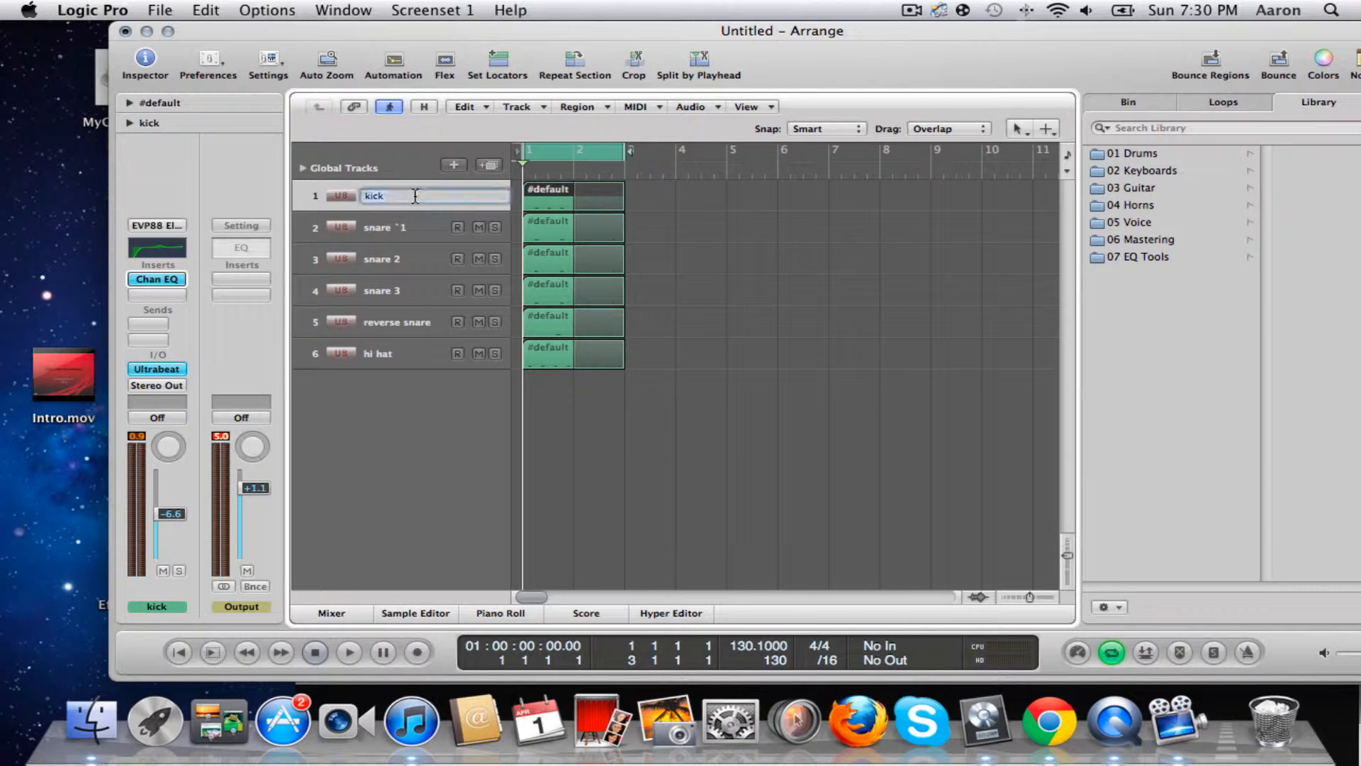
pyautogui.click(693, 208)
pyautogui.doubleClick(555, 194)
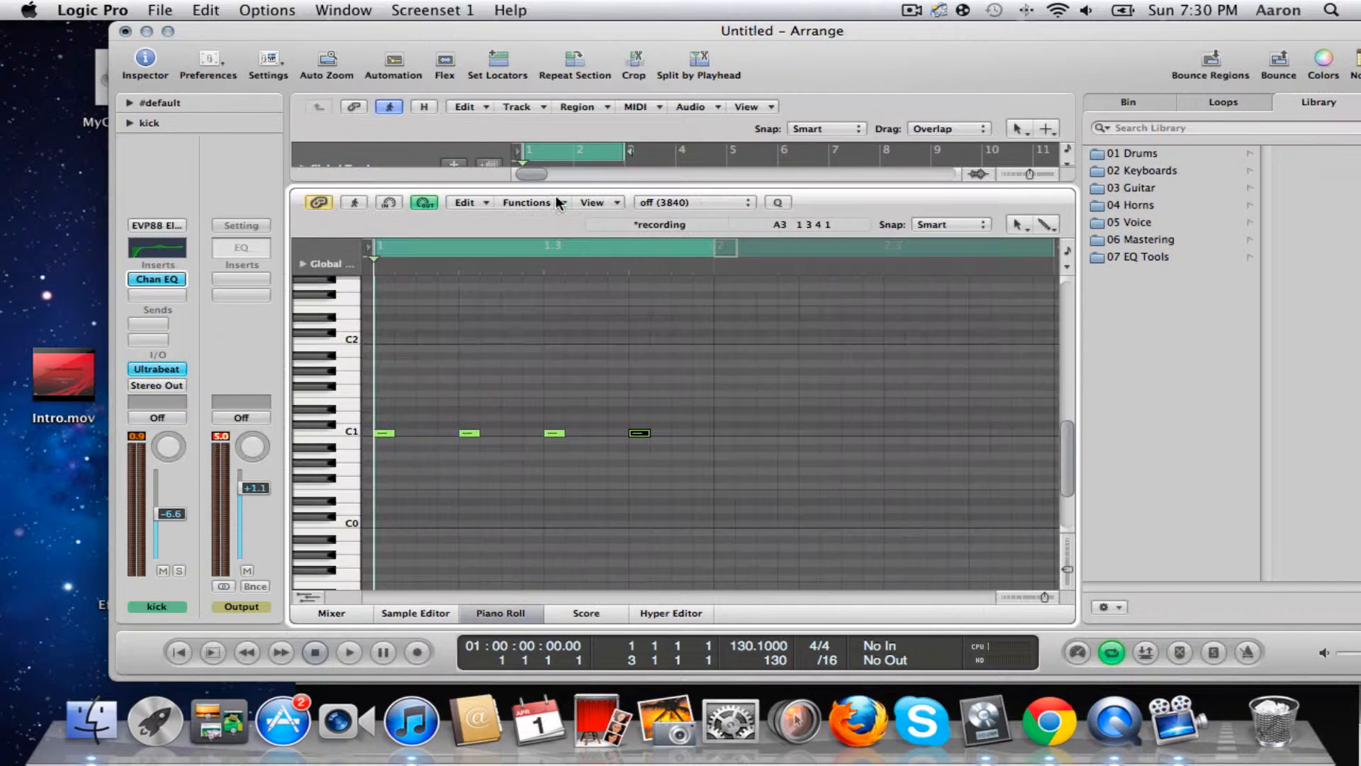
pyautogui.click(349, 431)
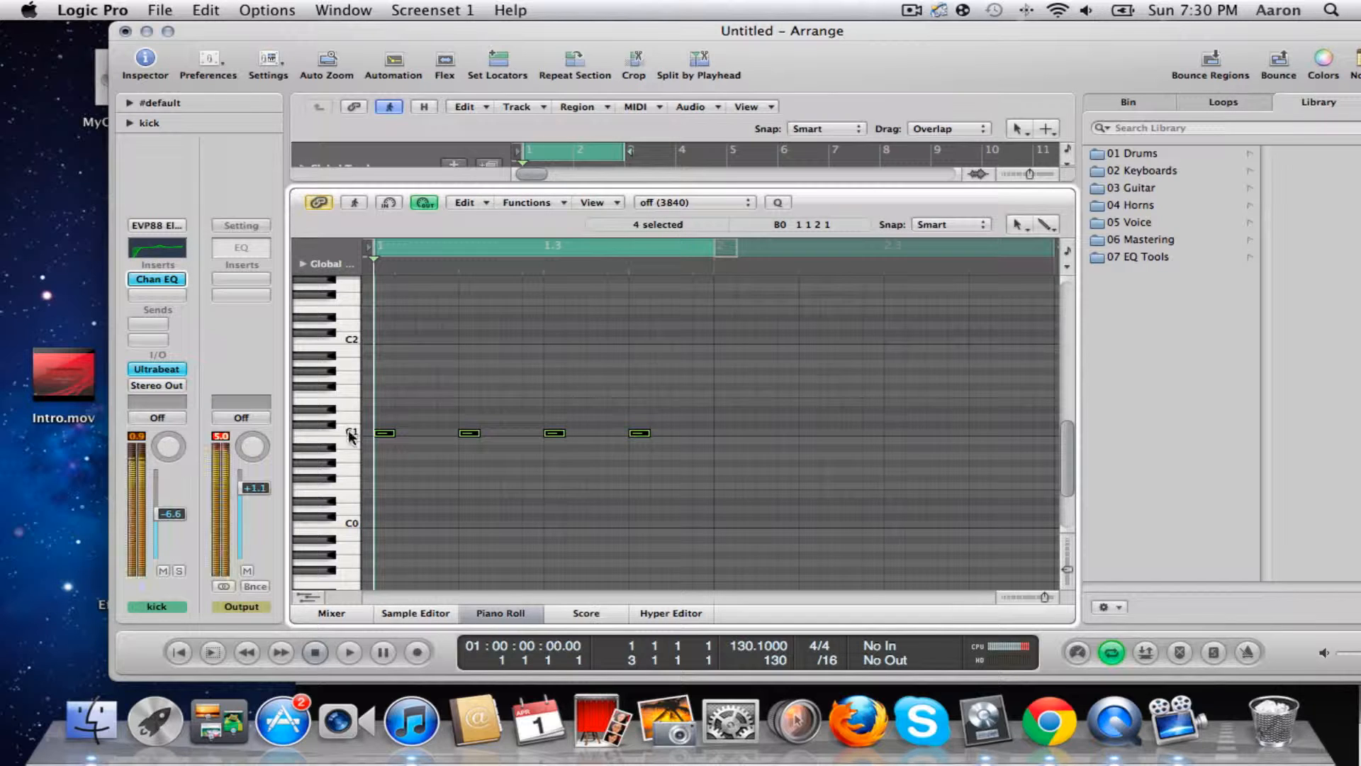
pyautogui.click(349, 431)
pyautogui.moveTo(857, 186); pyautogui.dragTo(815, 764)
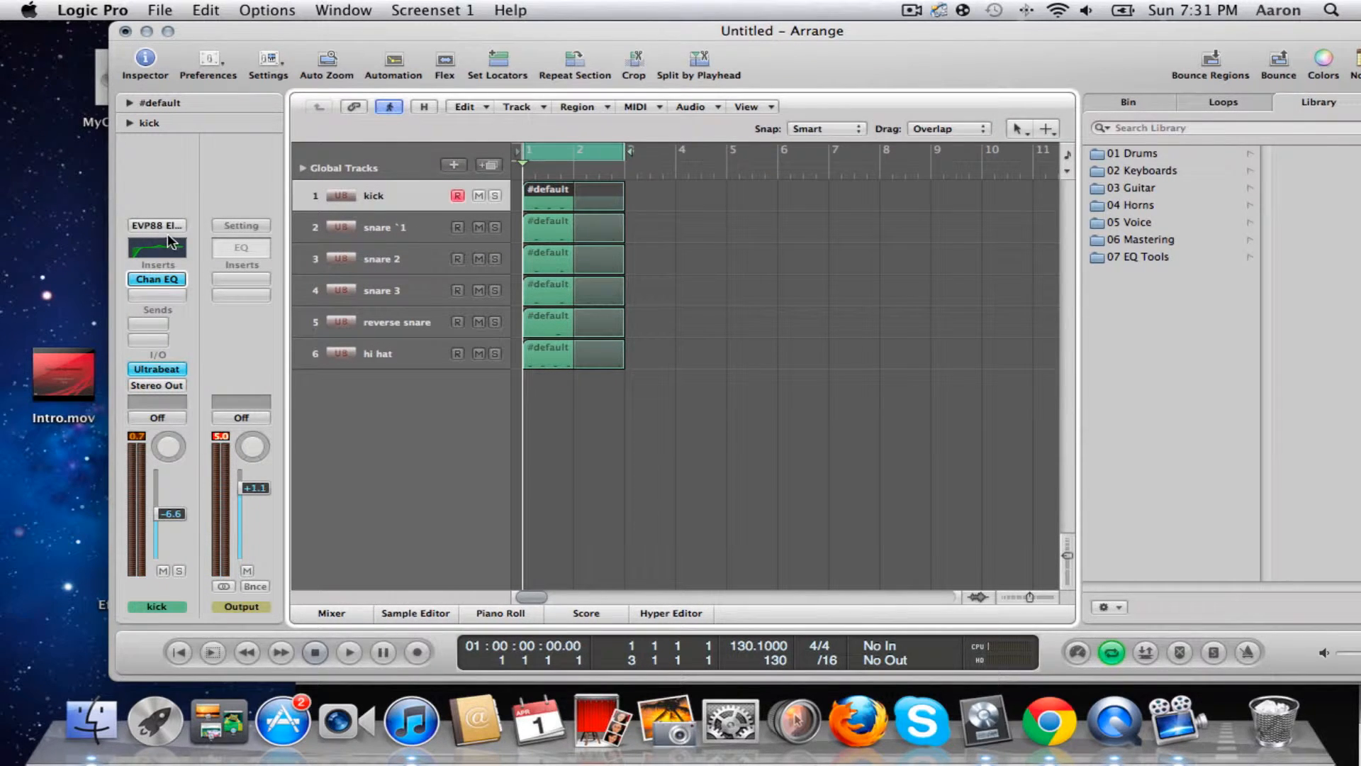
# - Reset the kick track's Channel EQ to a flat setting and play the loop with the kick soloed
pyautogui.doubleClick(162, 251)
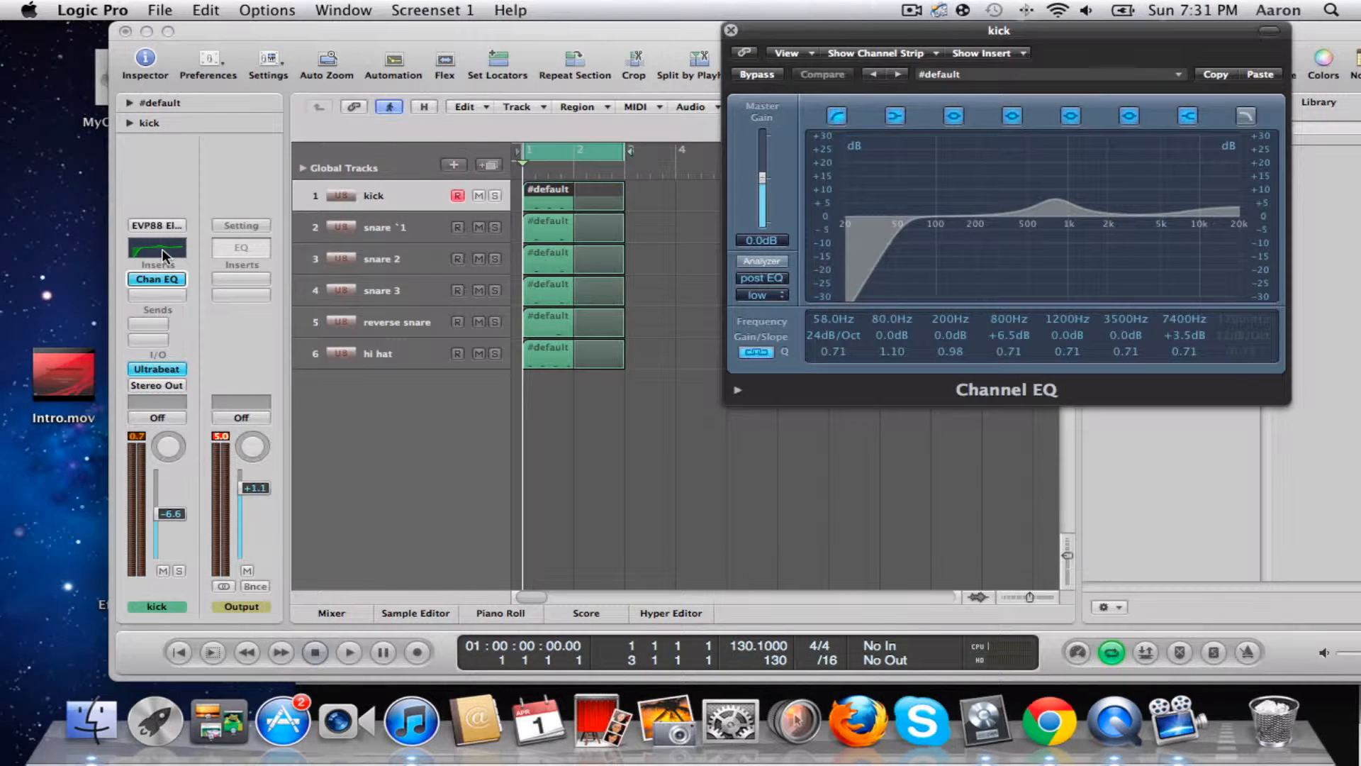
pyautogui.click(758, 75)
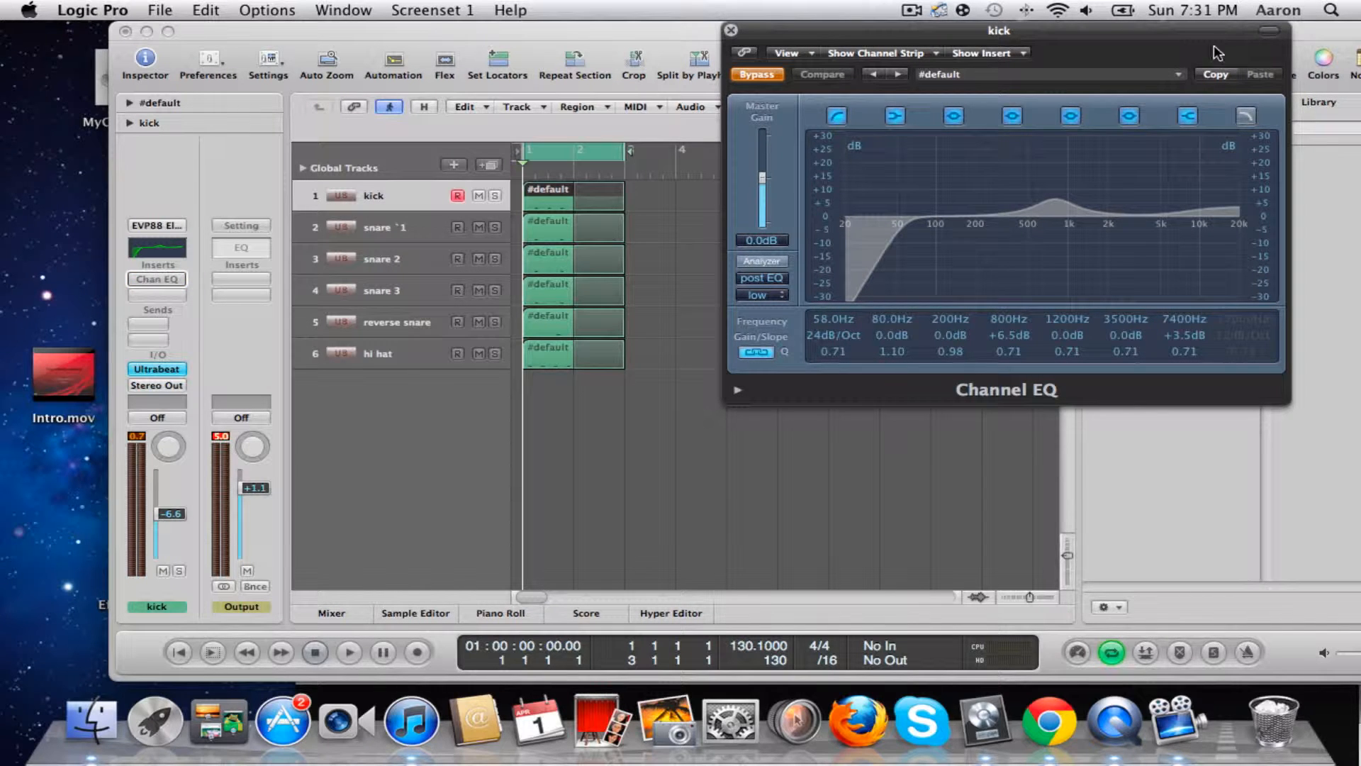
pyautogui.click(1186, 76)
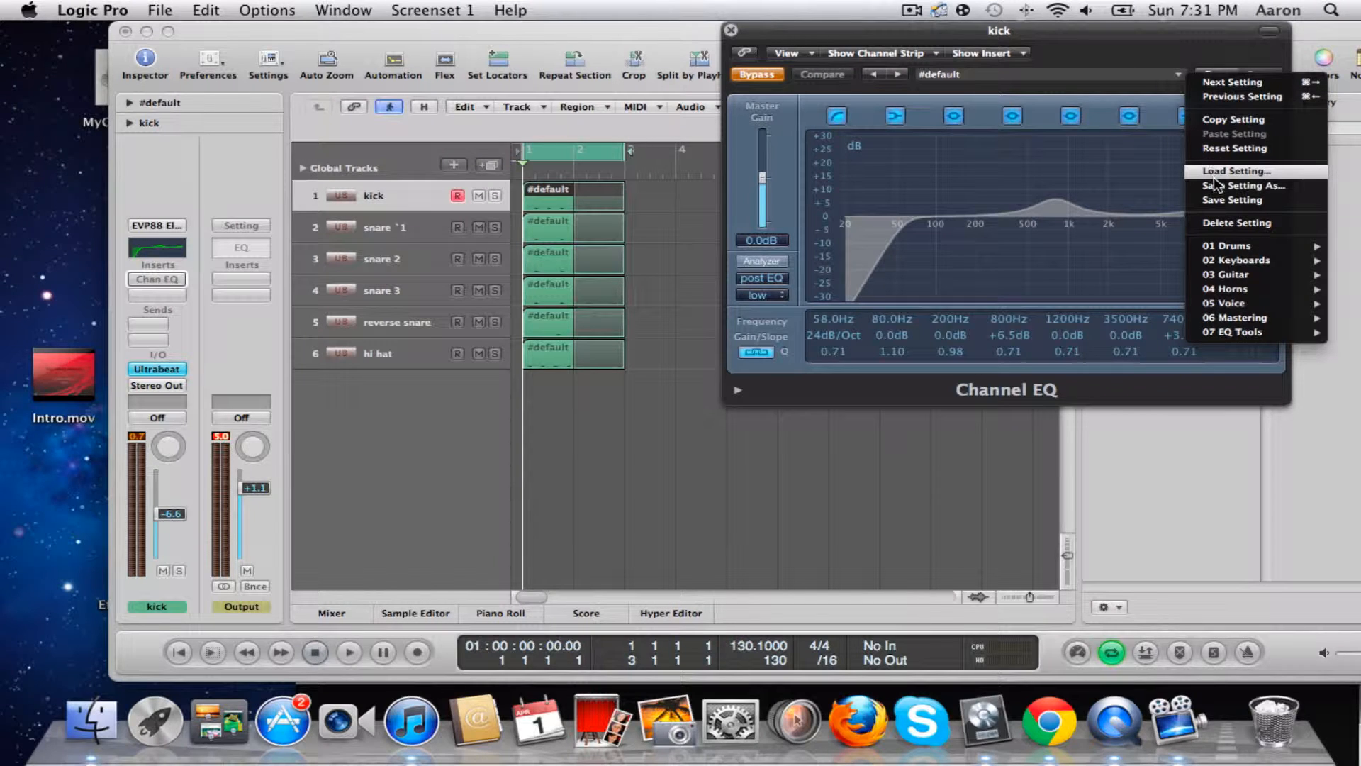
pyautogui.click(1217, 148)
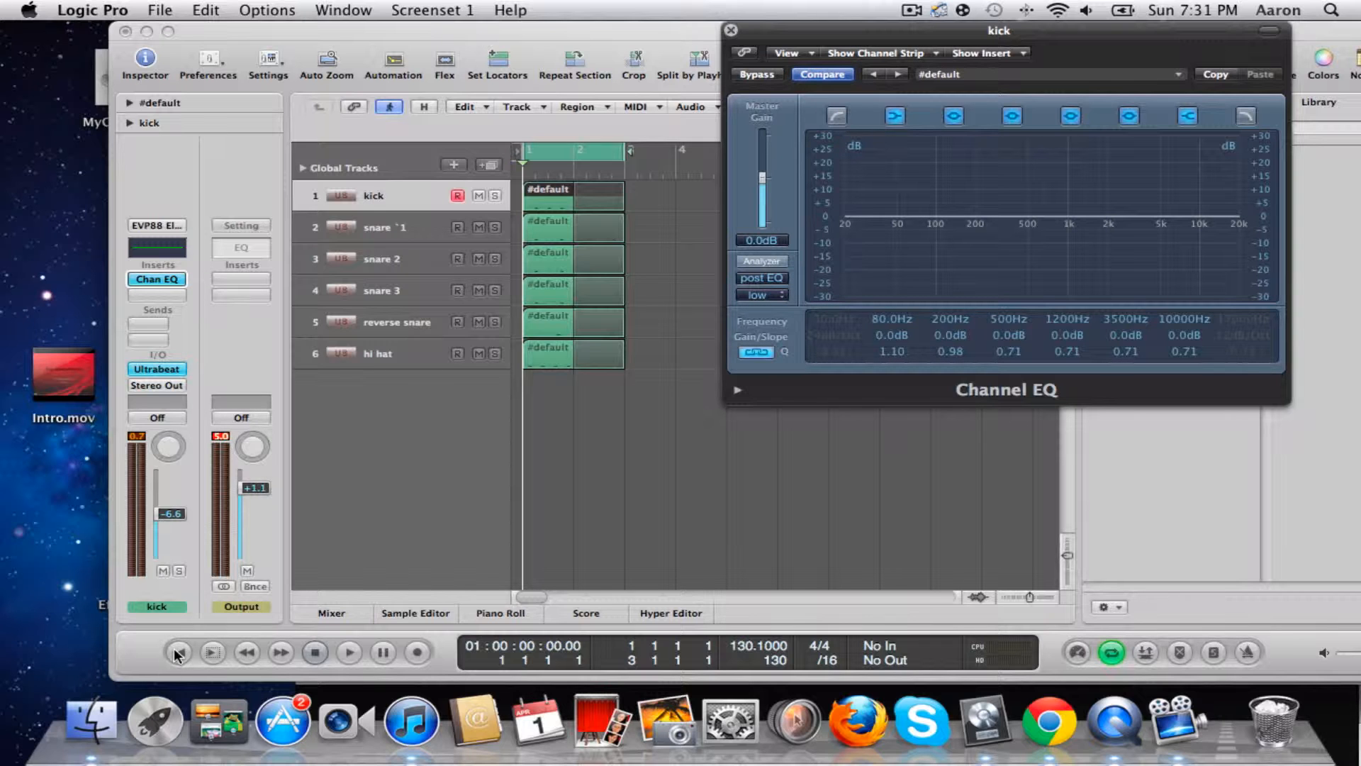
pyautogui.click(495, 199)
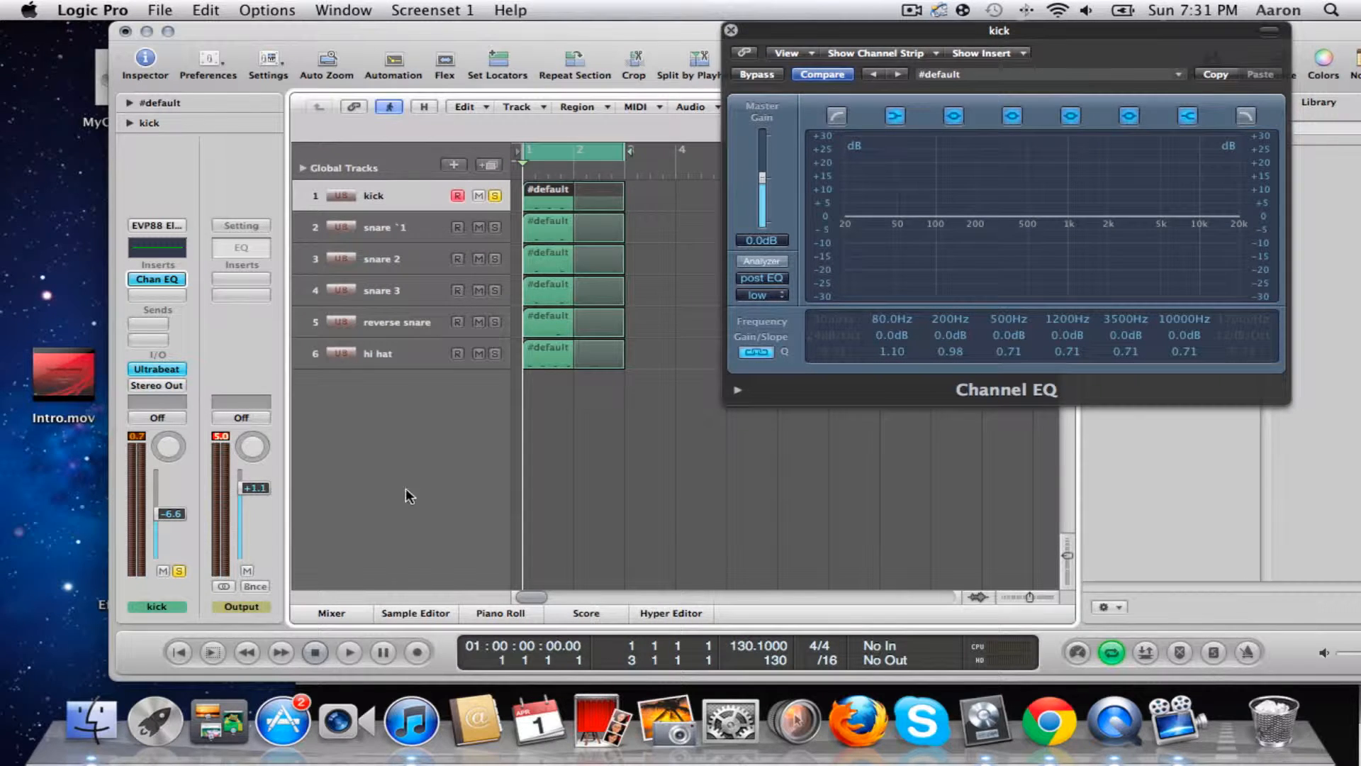
pyautogui.click(348, 653)
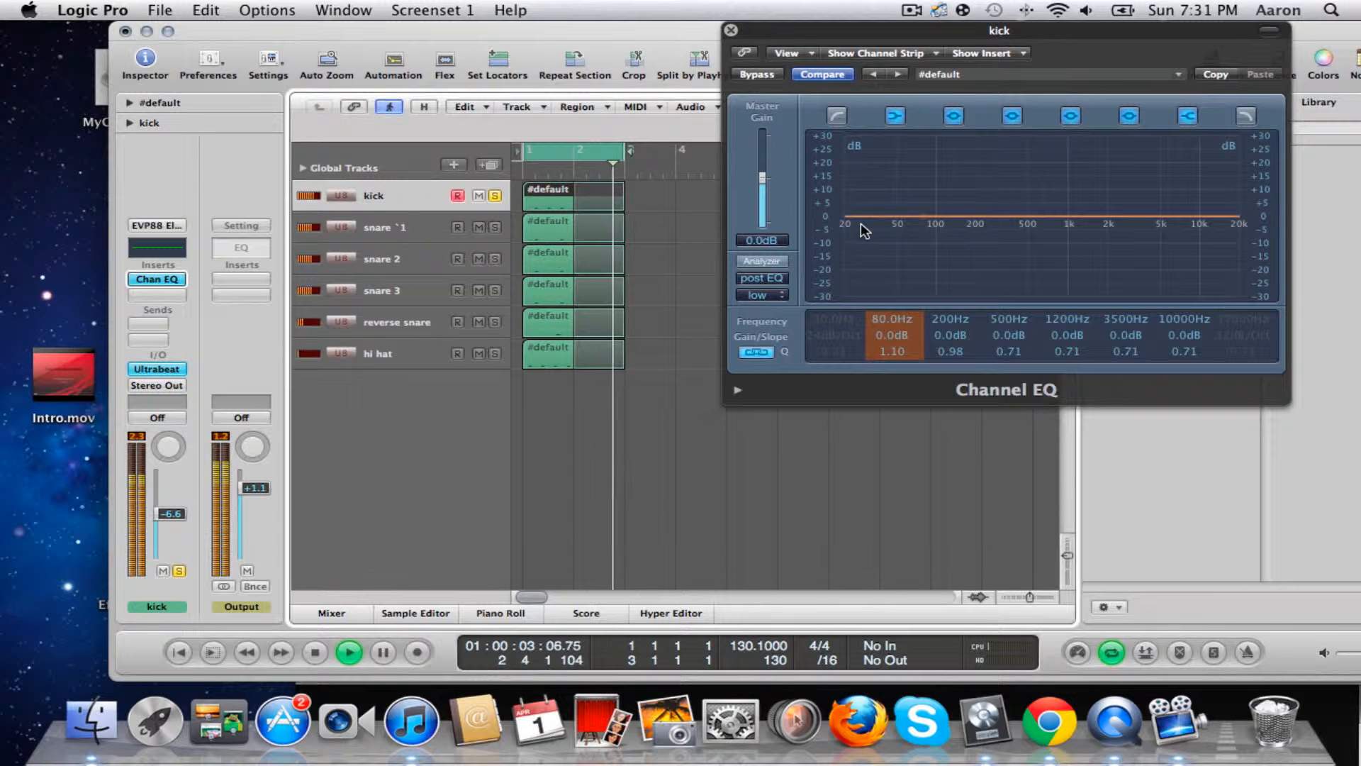
pyautogui.moveTo(860, 223)
pyautogui.mouseDown()
pyautogui.moveTo(864, 263)
pyautogui.moveTo(863, 231)
pyautogui.mouseUp()
pyautogui.click(1177, 74)
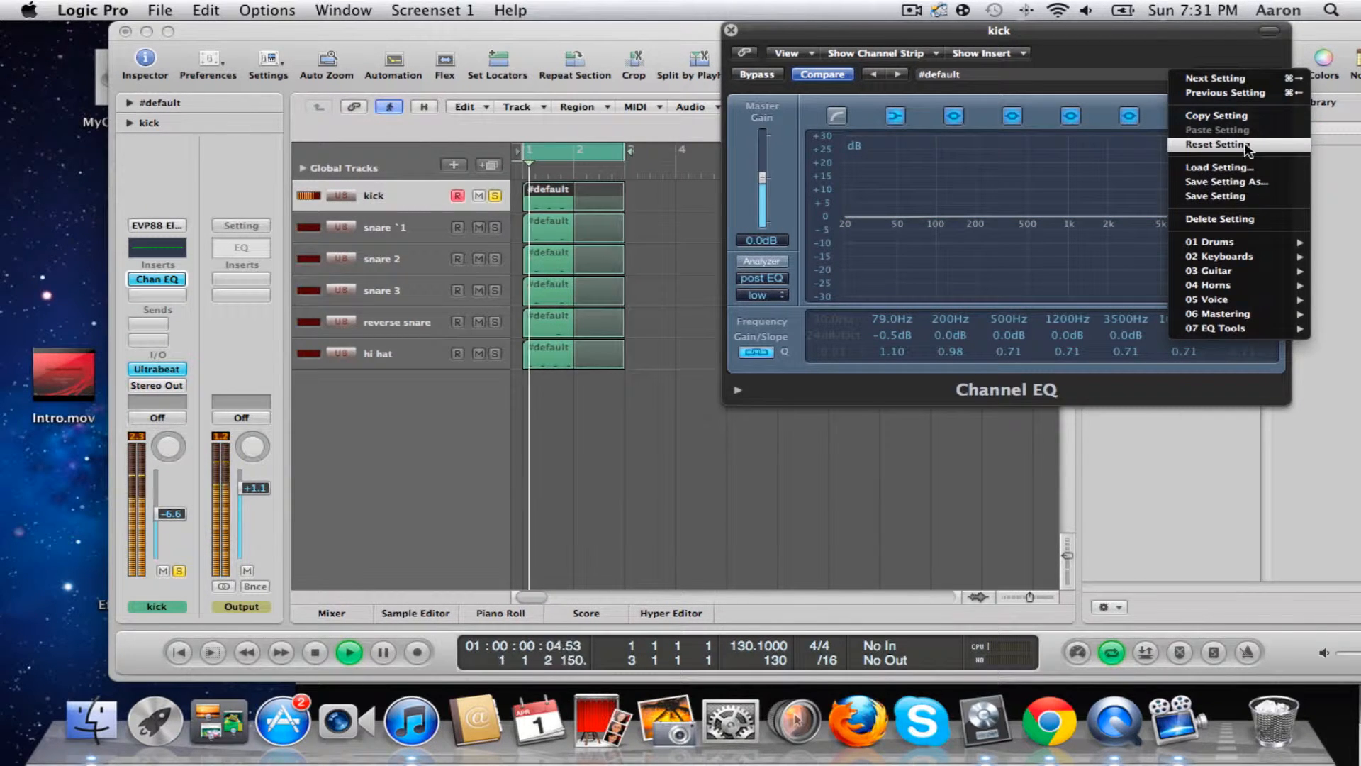
pyautogui.click(1218, 144)
# - Shape the kick's Channel EQ with a 54 Hz low cut, a +9 dB high shelf at 9300 Hz and a +3.5 dB boost at 1200 Hz
pyautogui.click(836, 116)
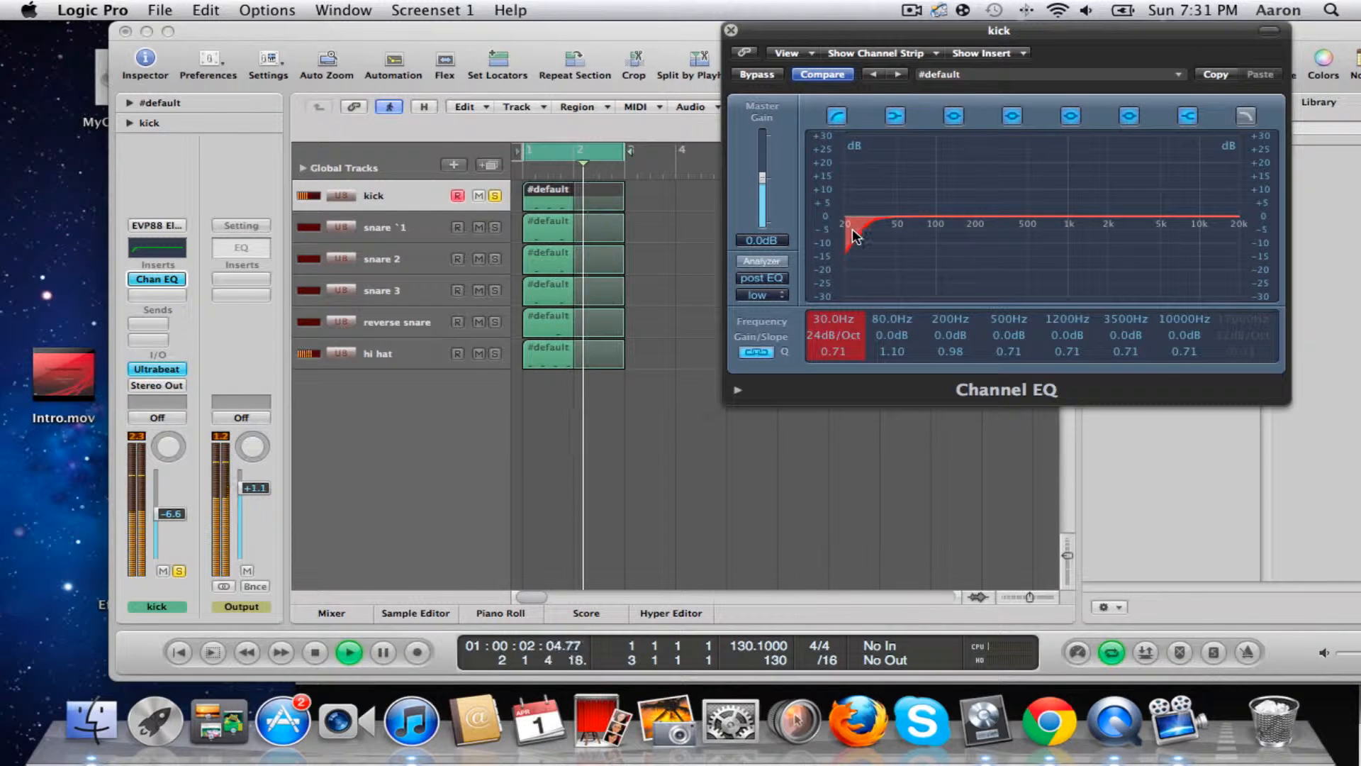
pyautogui.moveTo(864, 312); pyautogui.dragTo(886, 409)
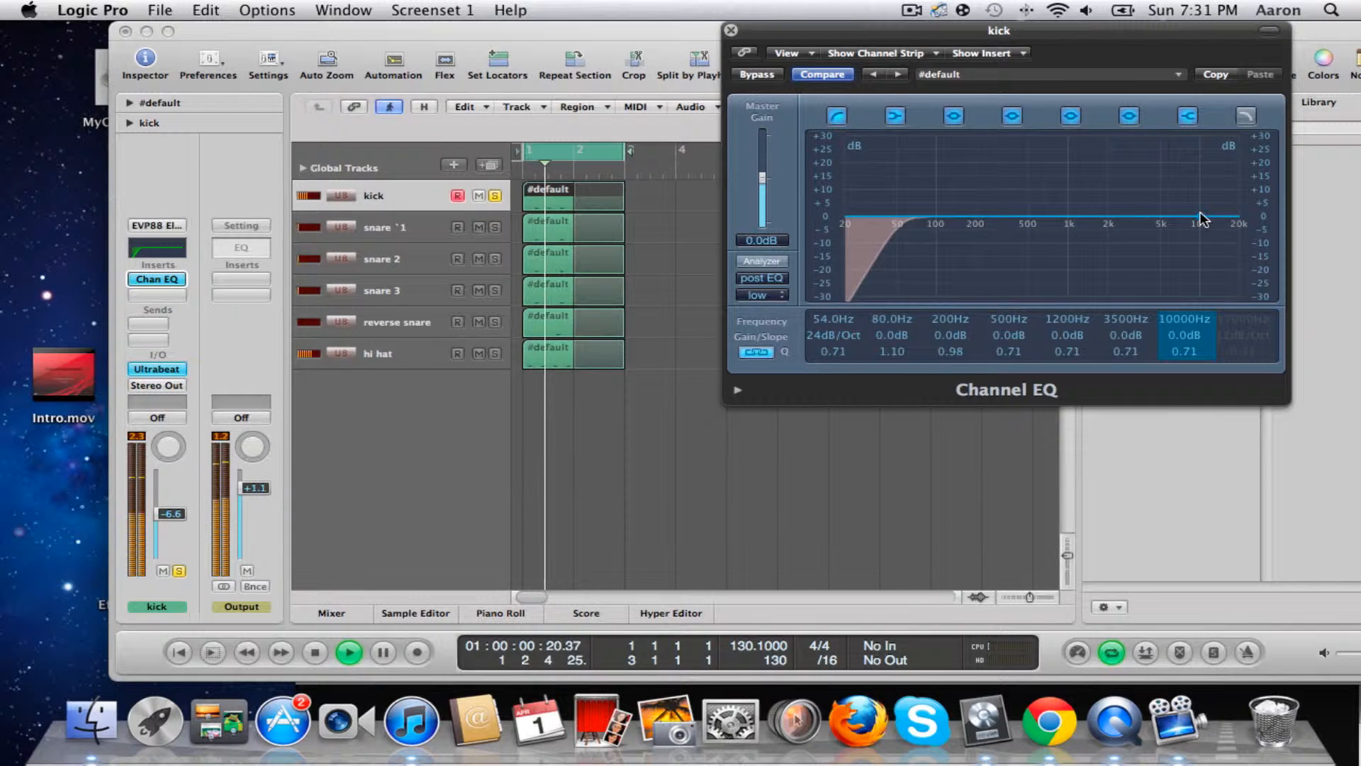
pyautogui.moveTo(1196, 212)
pyautogui.mouseDown()
pyautogui.moveTo(1181, 205)
pyautogui.moveTo(1206, 204)
pyautogui.mouseUp()
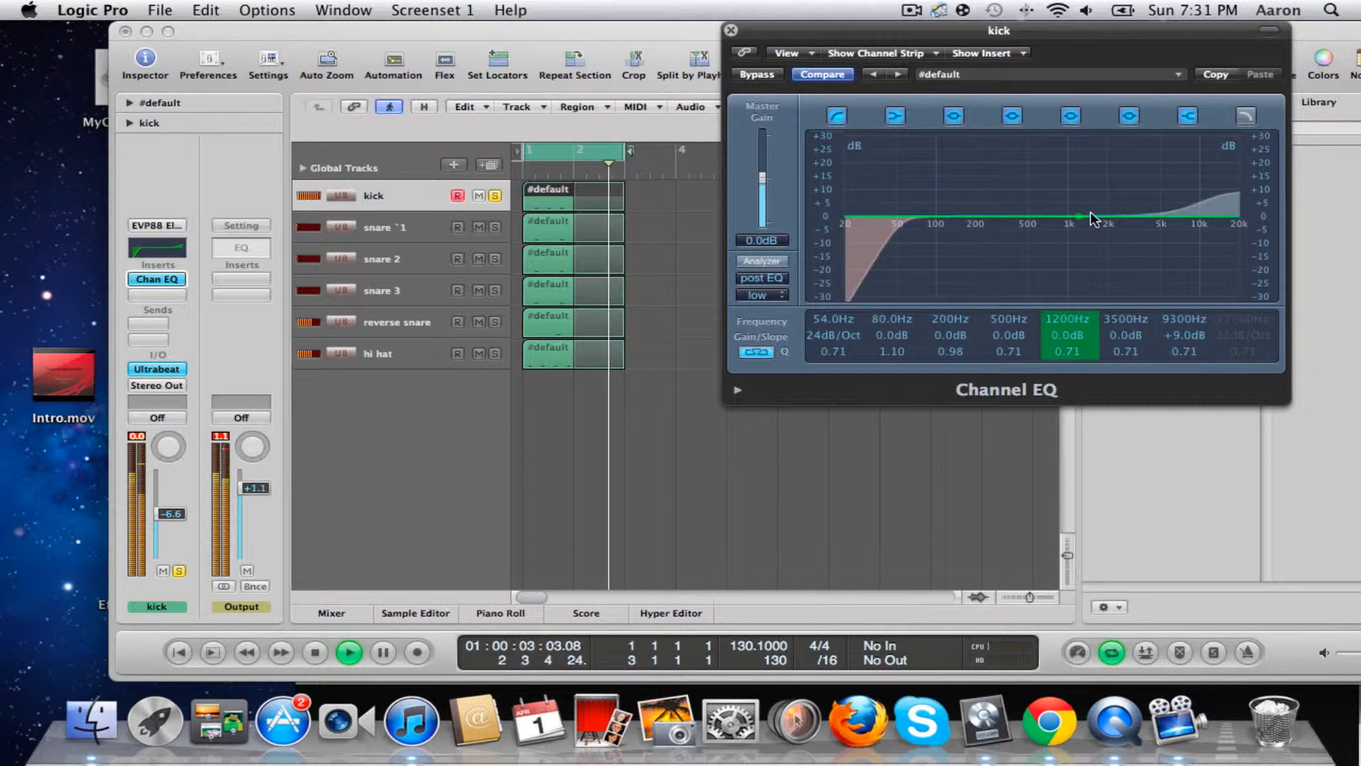
pyautogui.moveTo(1075, 222); pyautogui.dragTo(1075, 210)
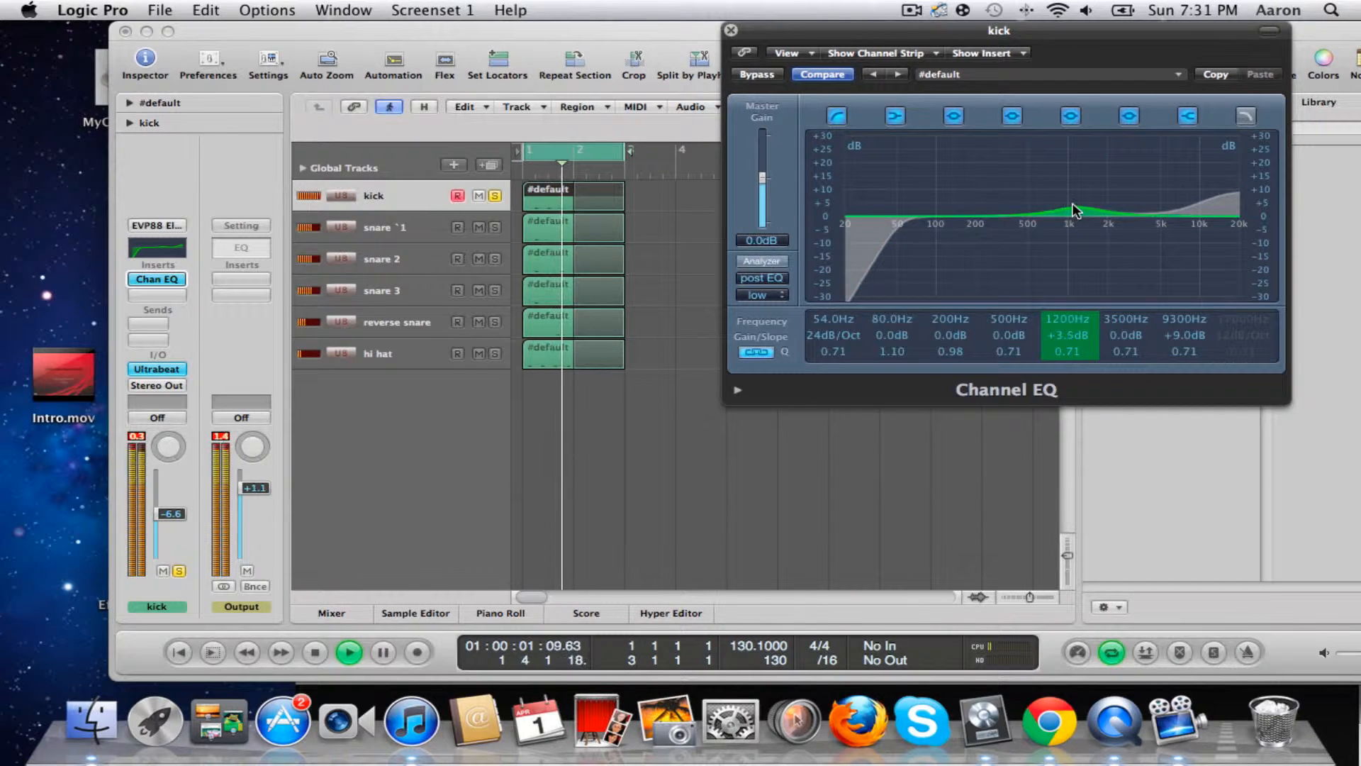
pyautogui.click(731, 30)
# - Insert a Compressor from the Dynamics plug-ins in the kick channel's slot below the Channel EQ
pyautogui.click(161, 295)
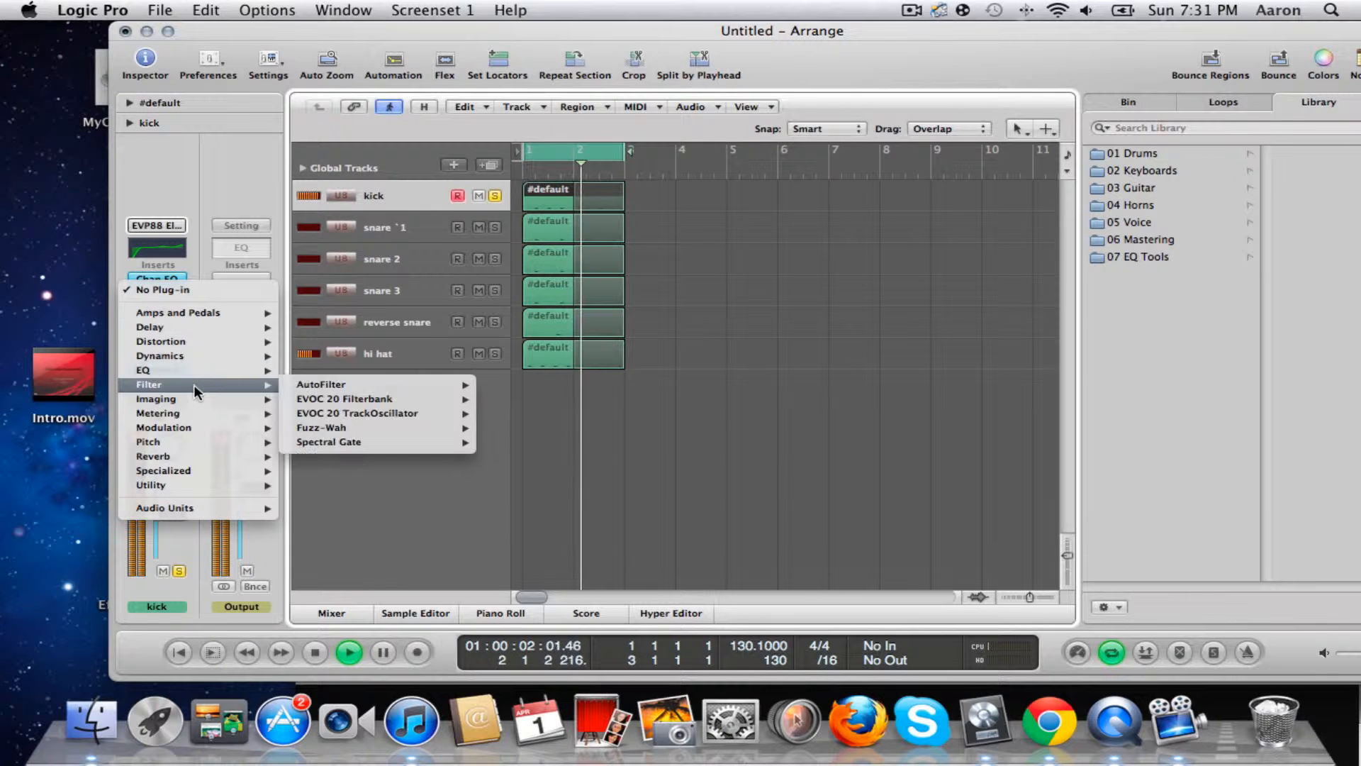
pyautogui.moveTo(194, 354)
pyautogui.moveTo(410, 371)
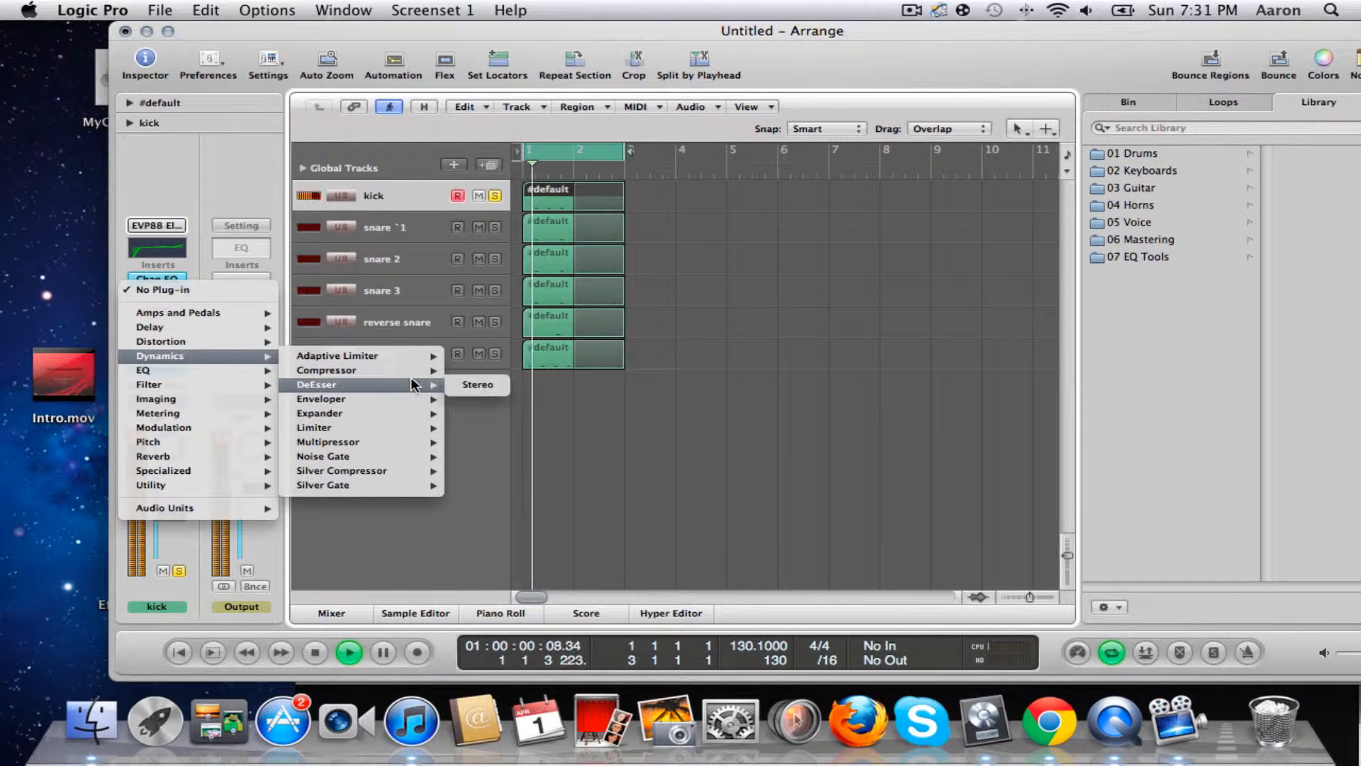
pyautogui.click(476, 370)
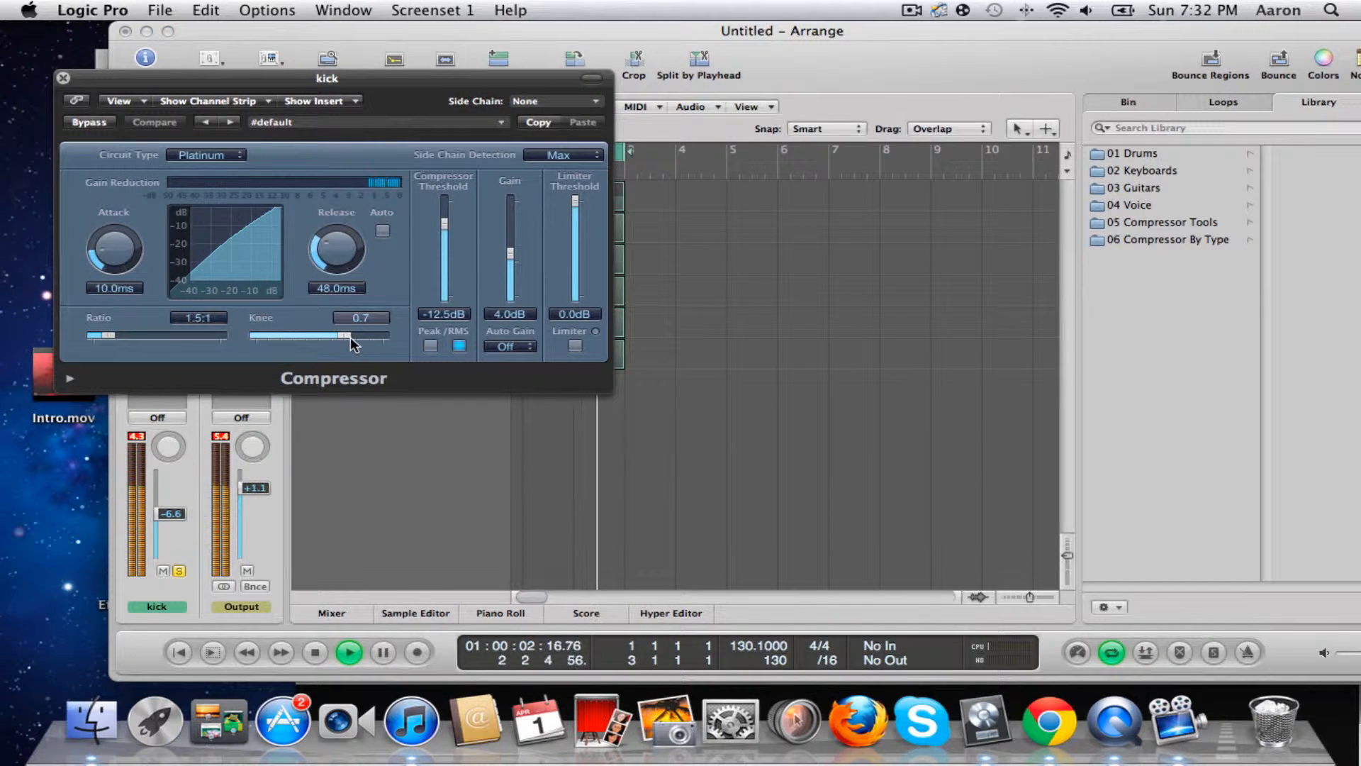
# - Set the kick compressor's knee to 0.4 and attack to 4.0 ms, adjust its gain and close the plug-in window
pyautogui.moveTo(348, 336); pyautogui.dragTo(309, 338)
pyautogui.moveTo(114, 245); pyautogui.dragTo(118, 287)
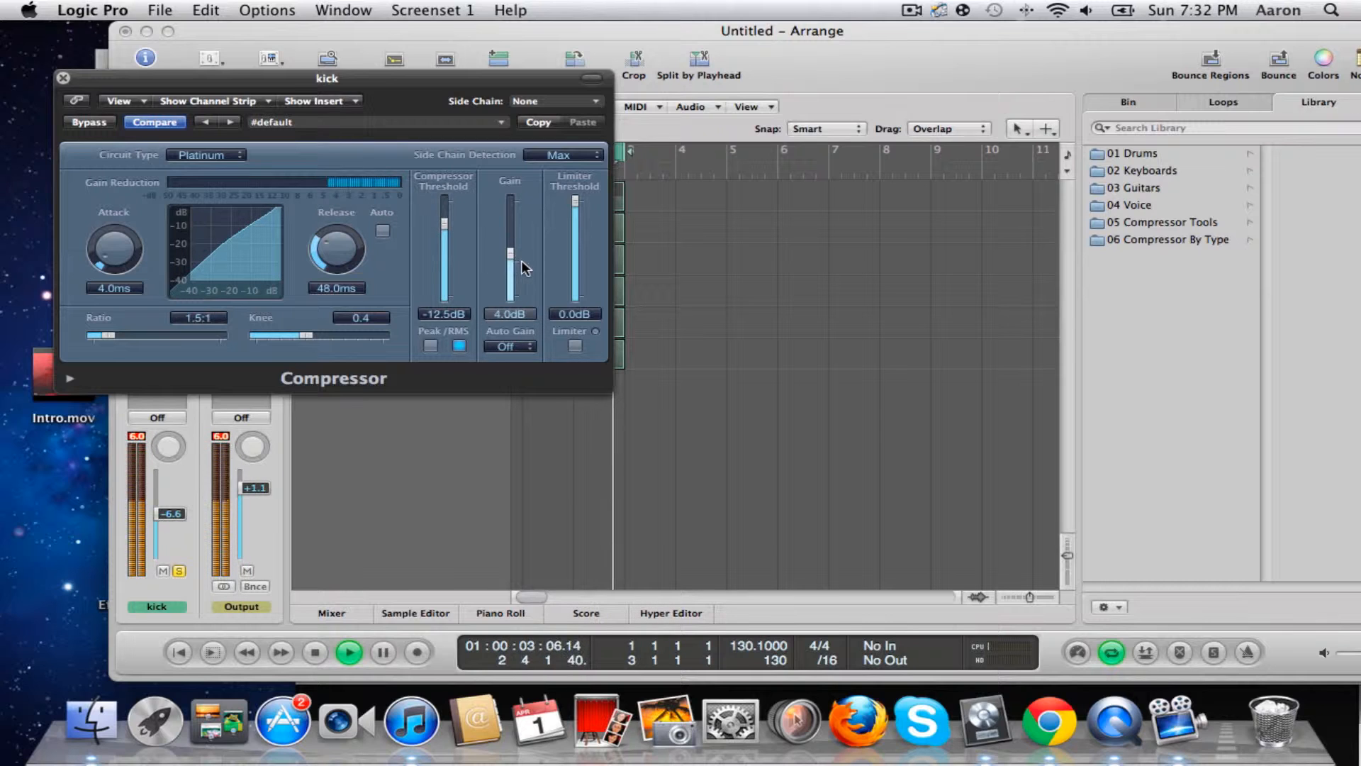
pyautogui.moveTo(513, 256); pyautogui.dragTo(497, 261)
pyautogui.click(64, 79)
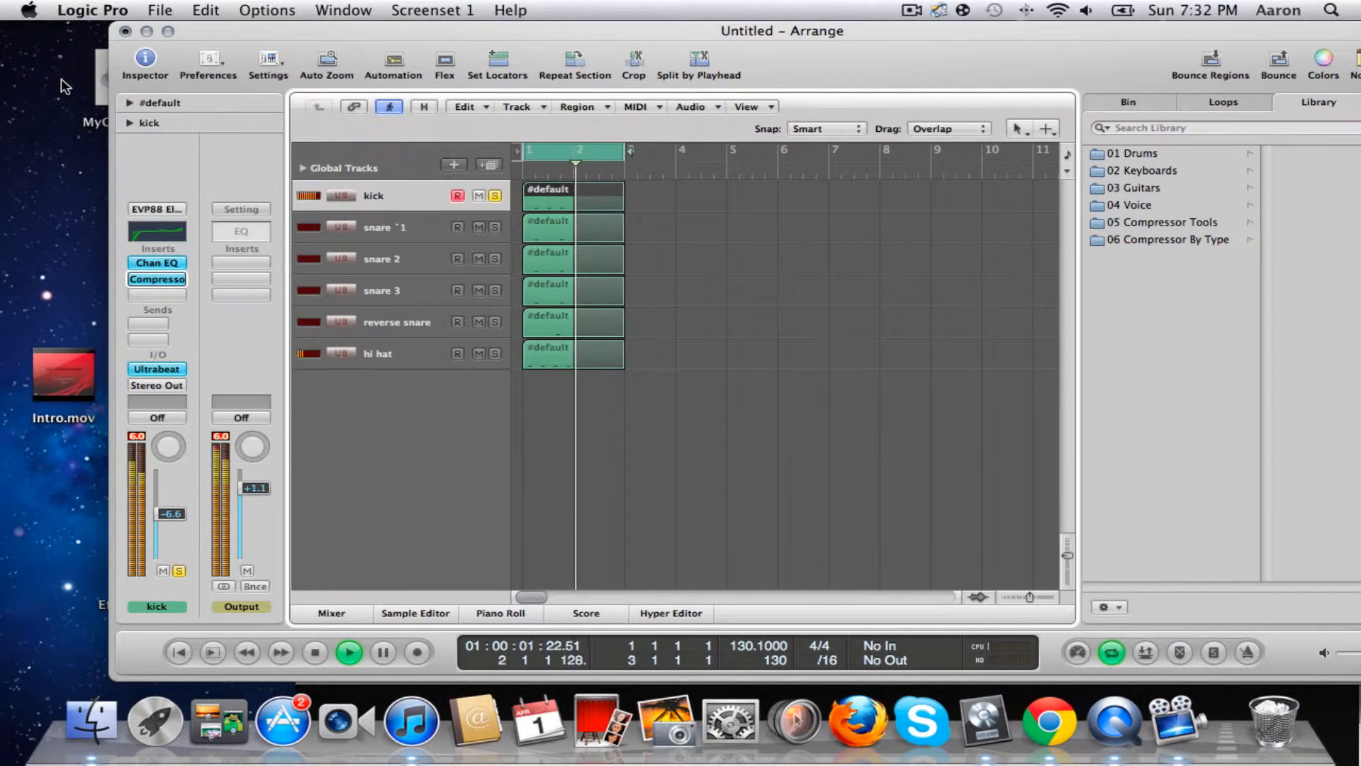
# - Unsolo the kick and balance the levels with the kick at -5.3 dB and the output at -4.7 dB, ending playback
pyautogui.click(495, 197)
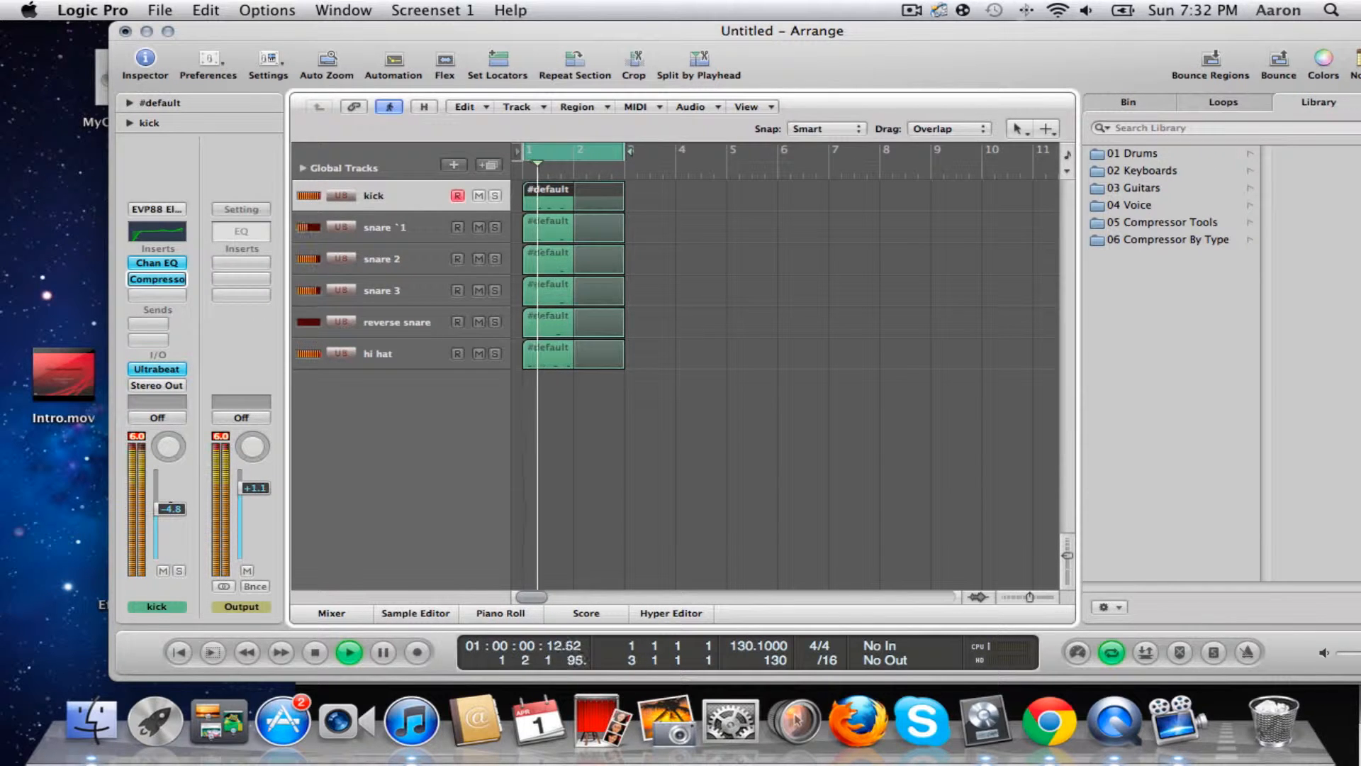
pyautogui.moveTo(170, 507); pyautogui.dragTo(240, 504)
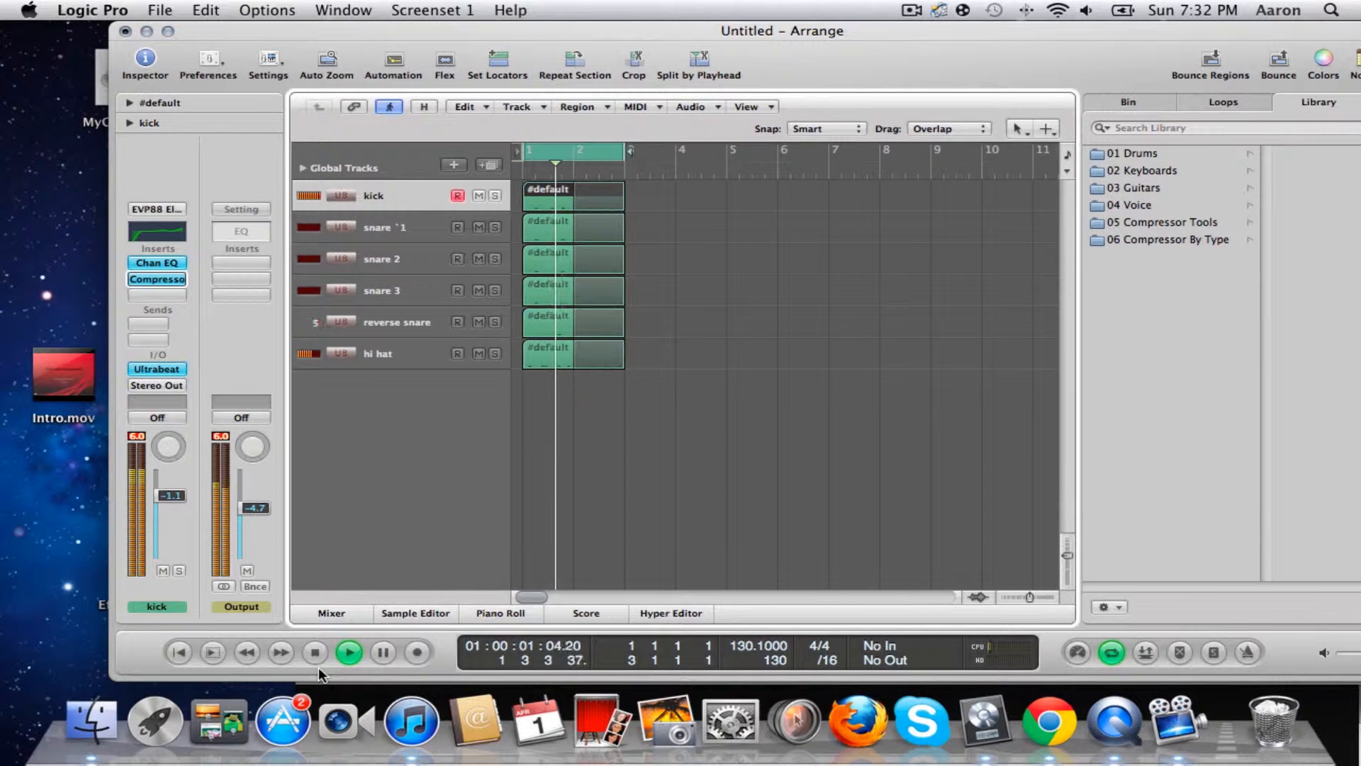
pyautogui.moveTo(156, 495); pyautogui.dragTo(156, 510)
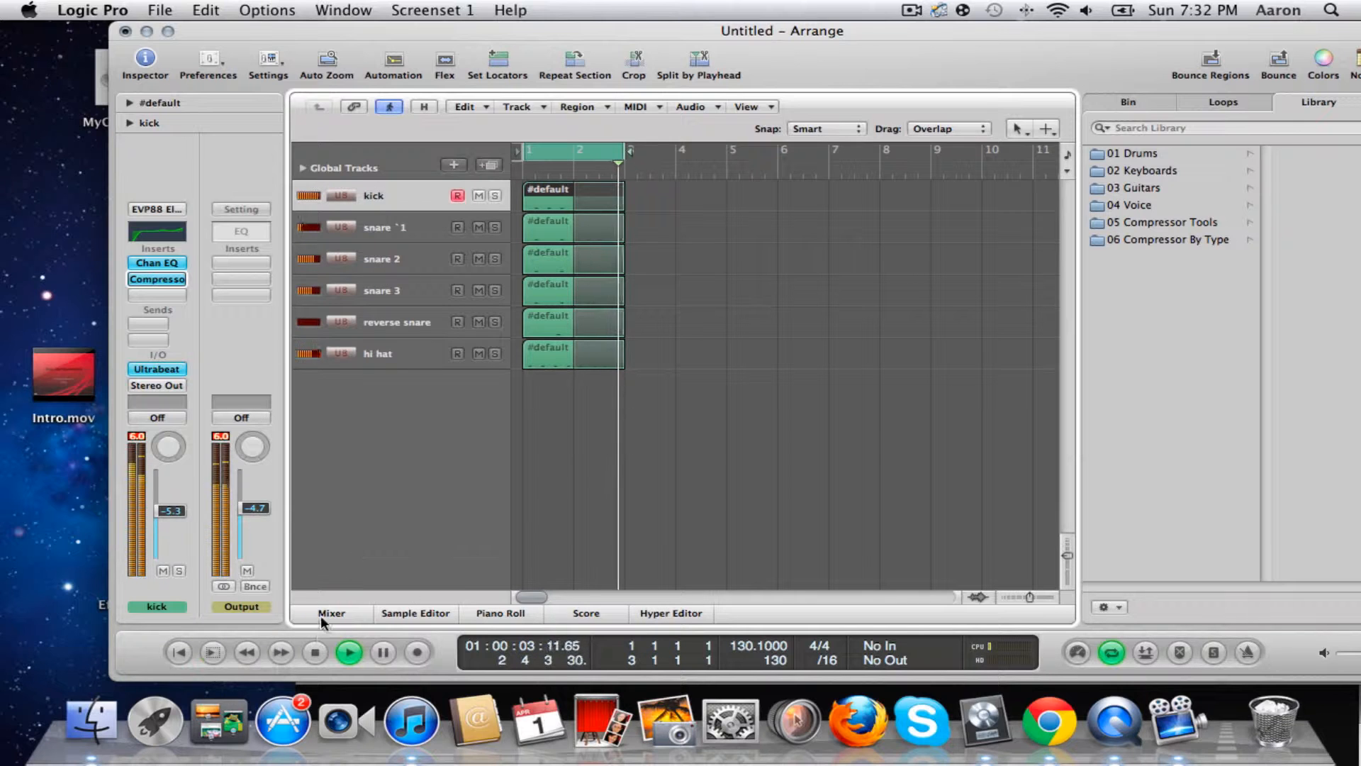
pyautogui.click(317, 651)
# - Select and solo the snare 1 track and play it from the start of the loop to hear it alone
pyautogui.click(398, 227)
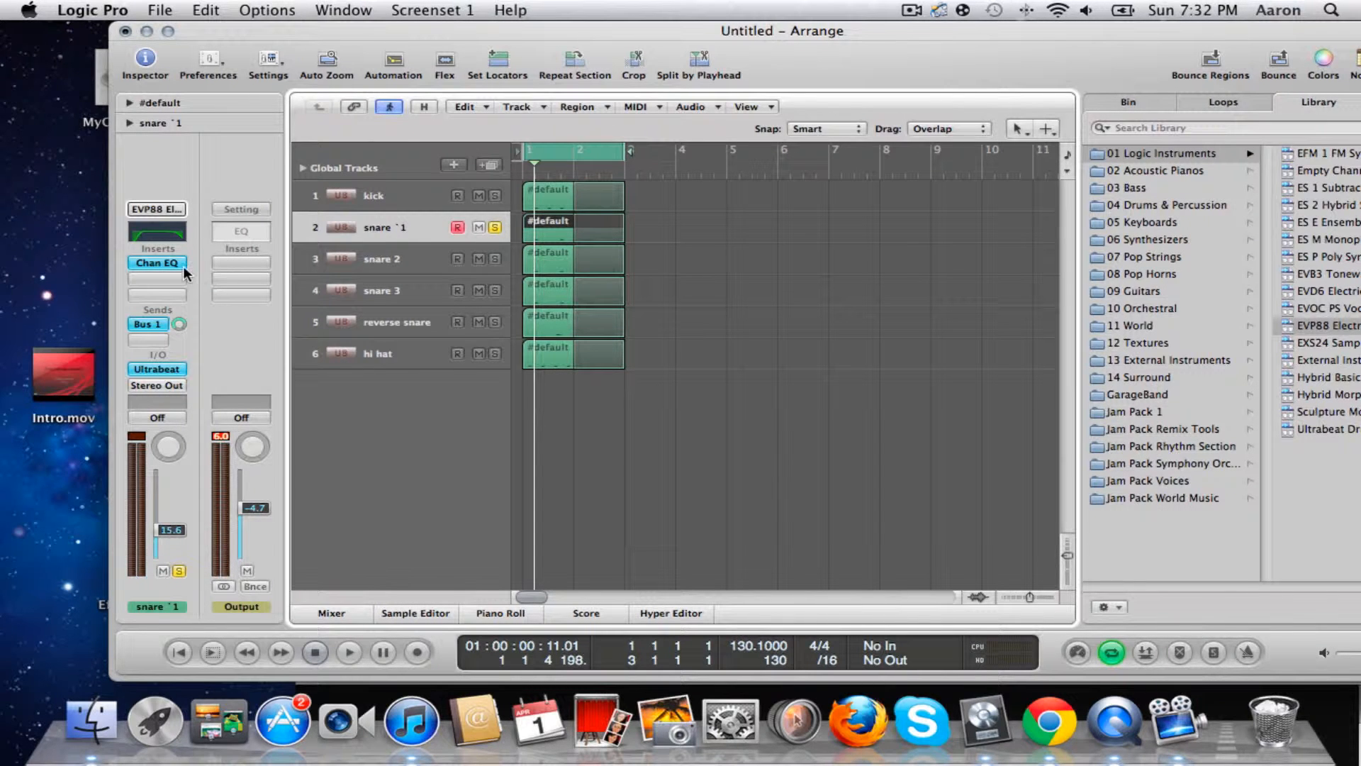
pyautogui.click(180, 653)
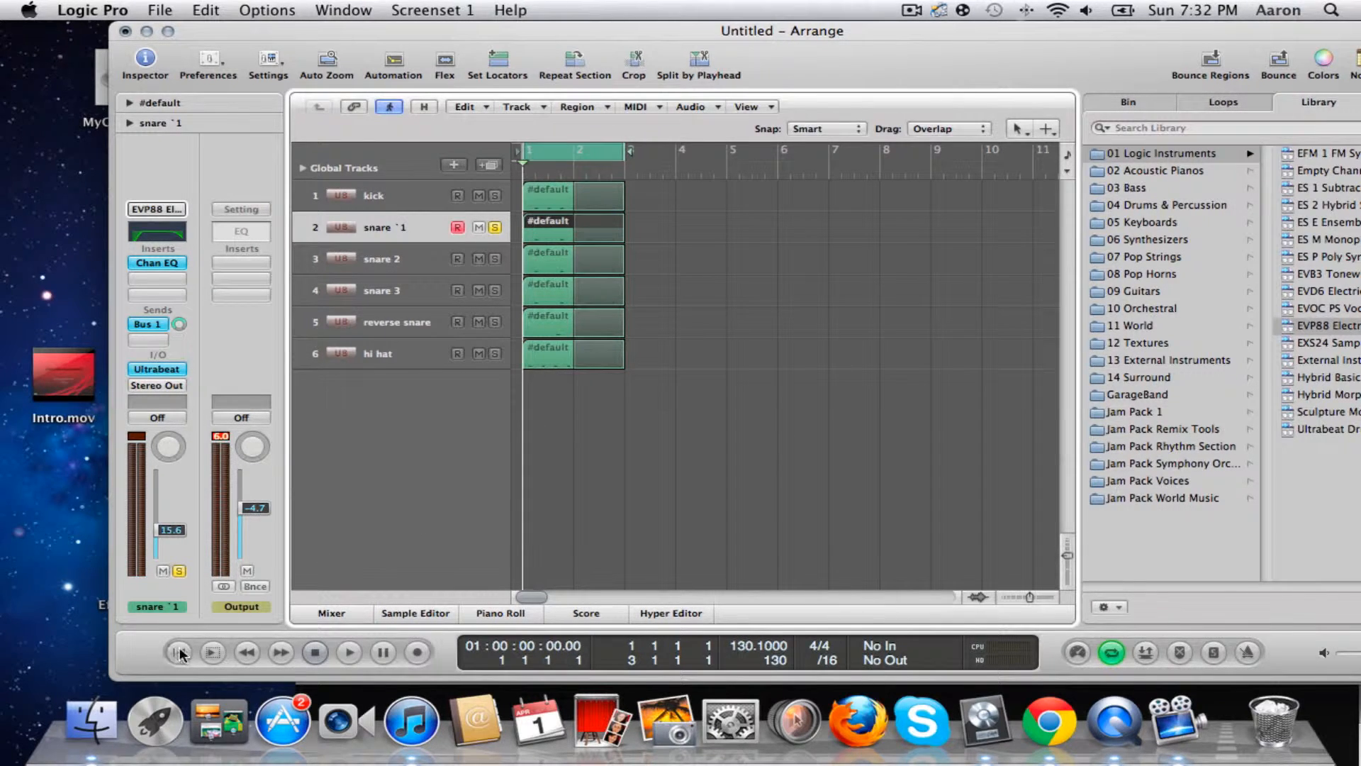
pyautogui.click(351, 652)
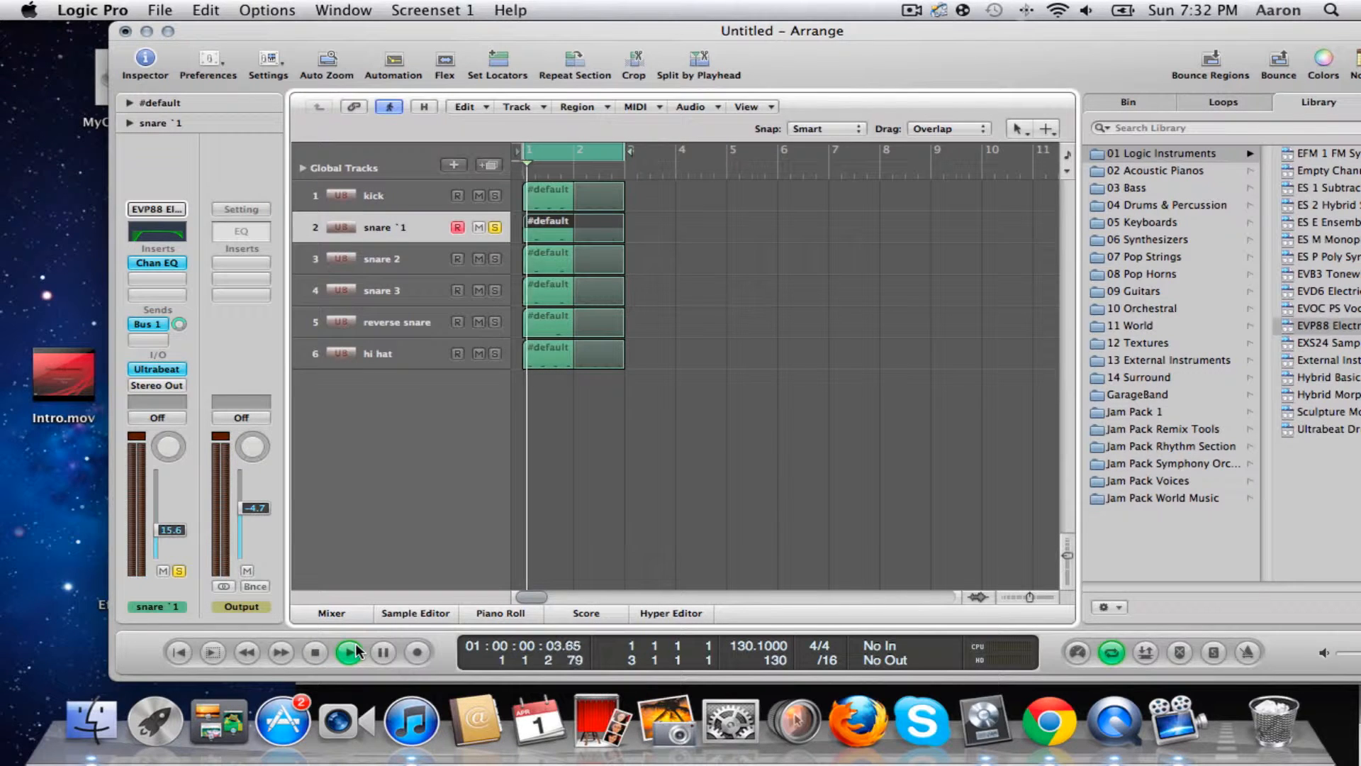
pyautogui.click(318, 652)
pyautogui.click(180, 653)
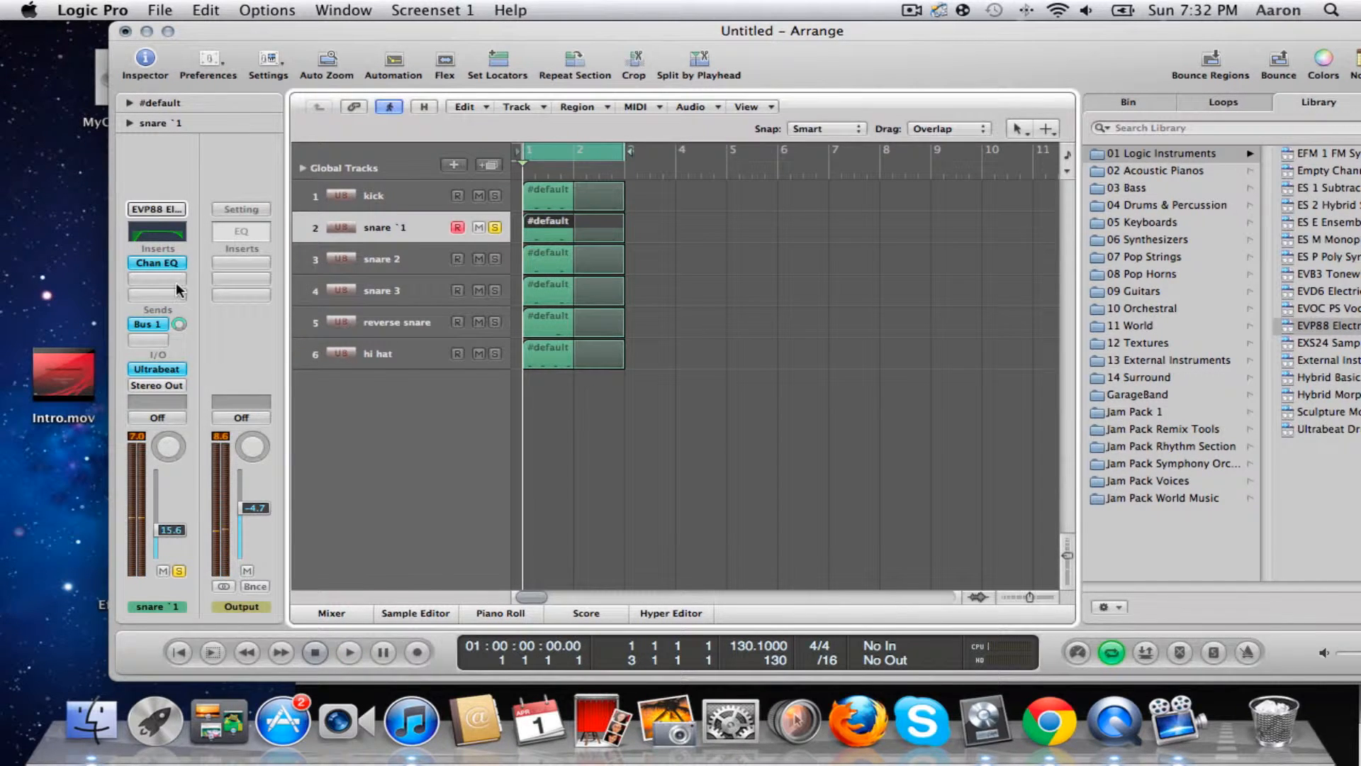
# - Set the 12400 Hz high shelf in snare 1's Channel EQ to -23.5 dB and close the plug-in window
pyautogui.doubleClick(158, 231)
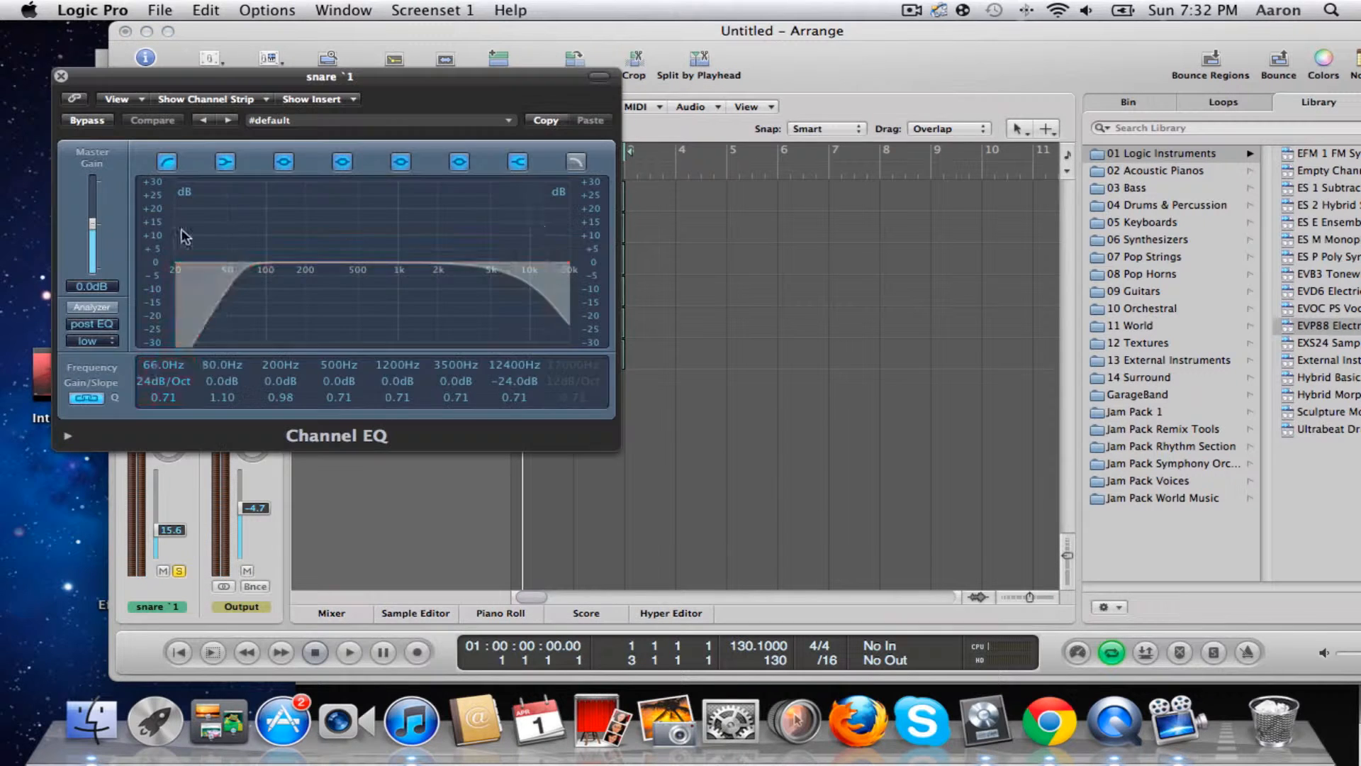
pyautogui.moveTo(555, 305); pyautogui.dragTo(549, 301)
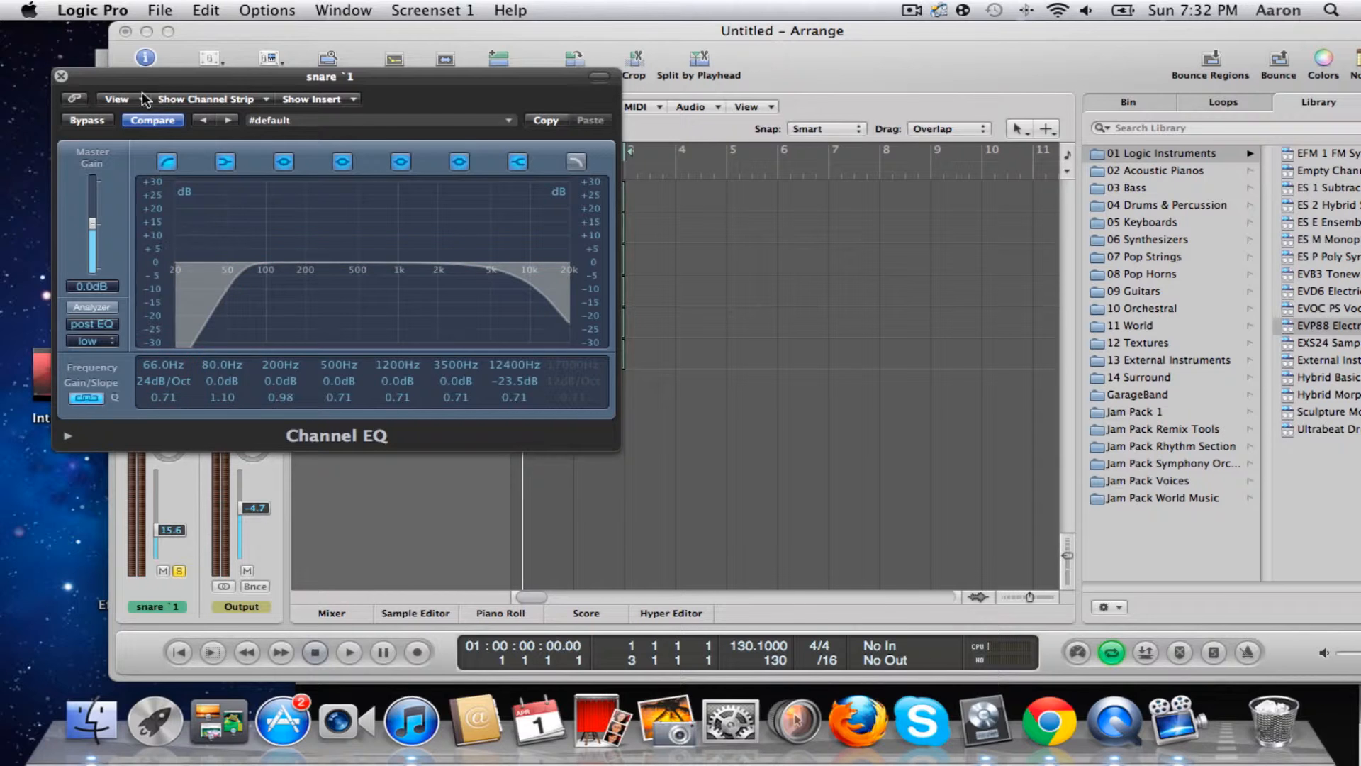
pyautogui.click(62, 76)
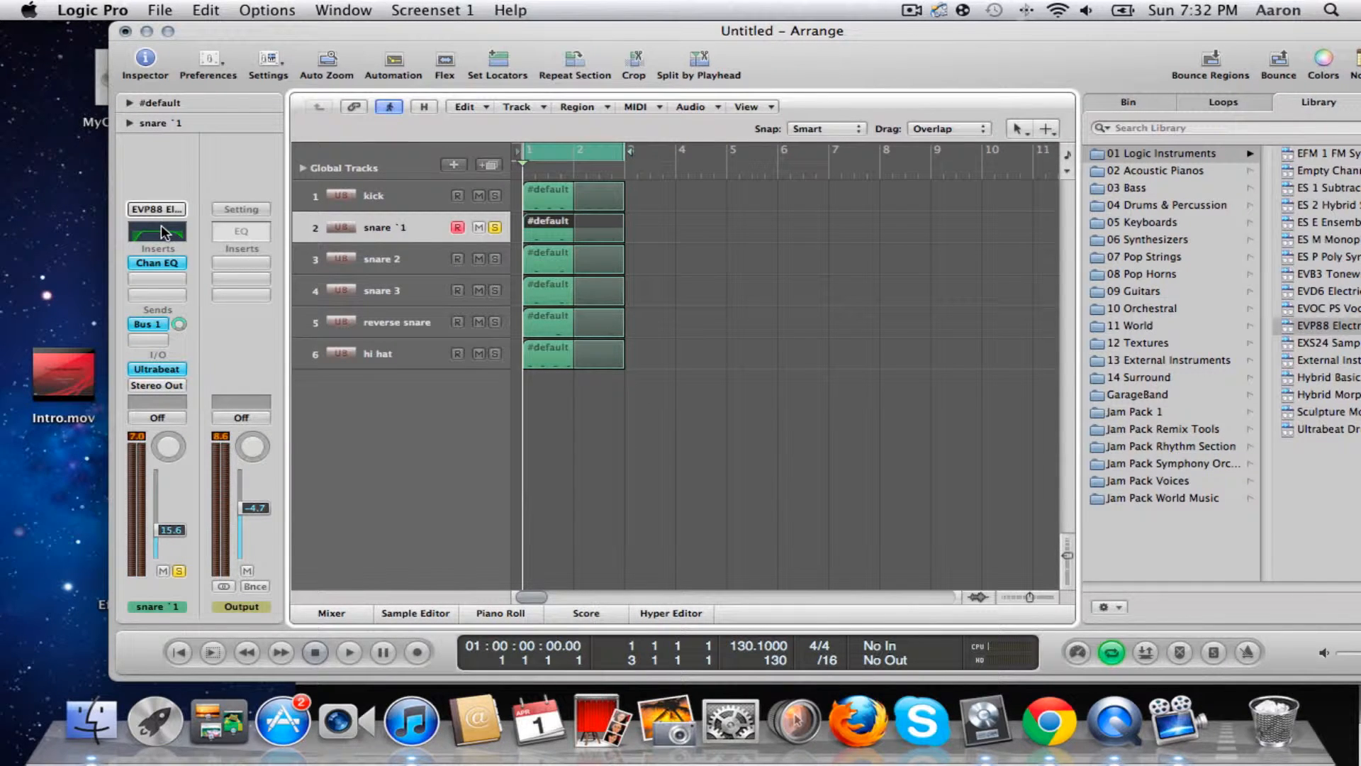
# - Turn down snare 1's Bus 1 send and play the soloed snare from the start without the reverb
pyautogui.click(152, 318)
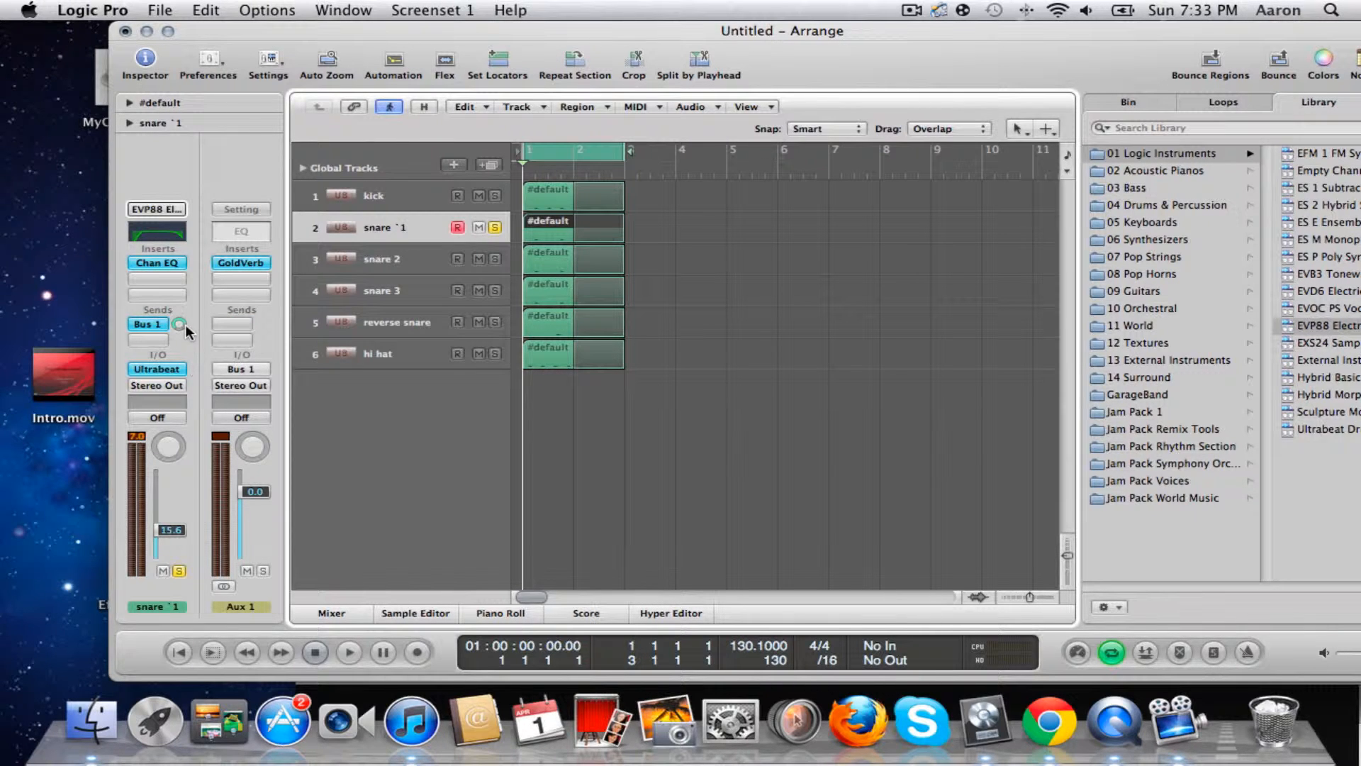
pyautogui.click(179, 323)
pyautogui.click(349, 651)
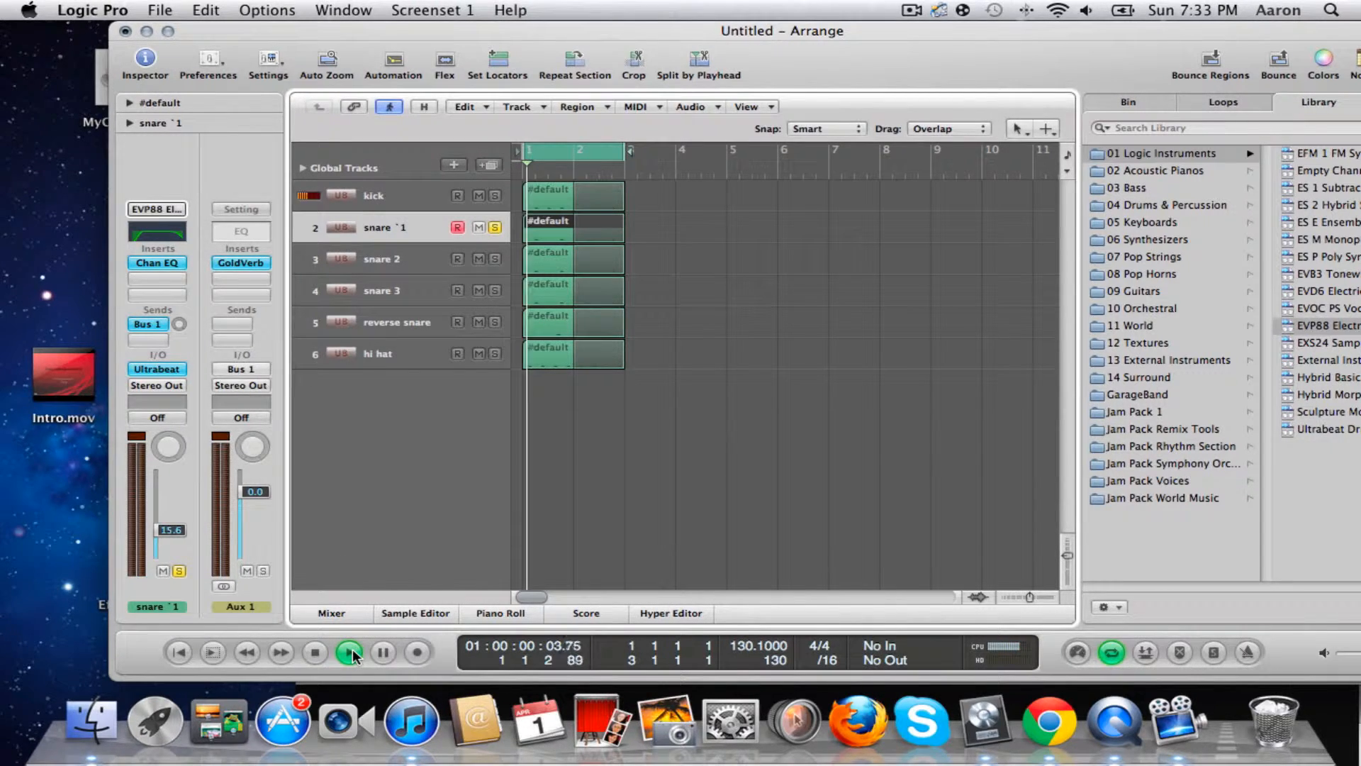
pyautogui.click(316, 651)
pyautogui.click(180, 651)
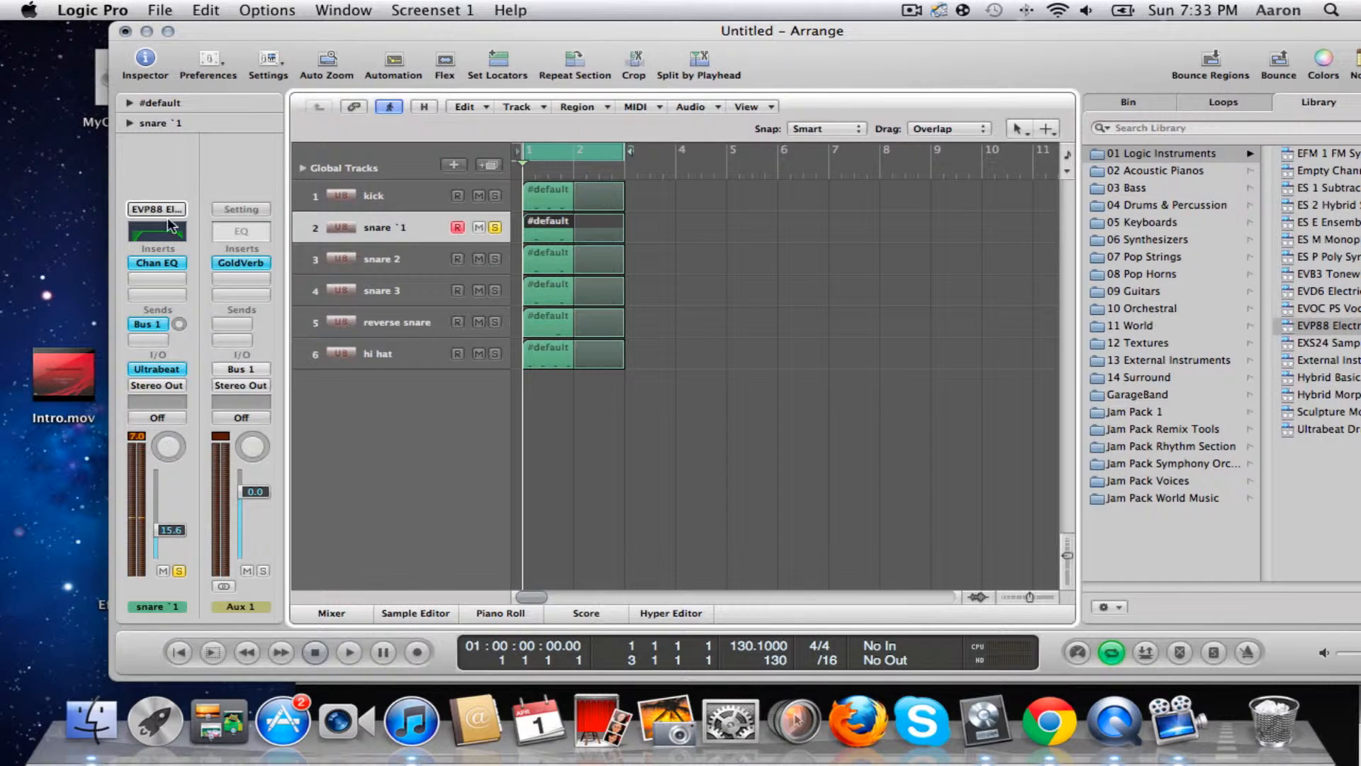
# - Remove the existing Channel EQ from snare 1, start playback and insert a fresh Channel EQ on the channel
pyautogui.click(157, 262)
pyautogui.click(186, 283)
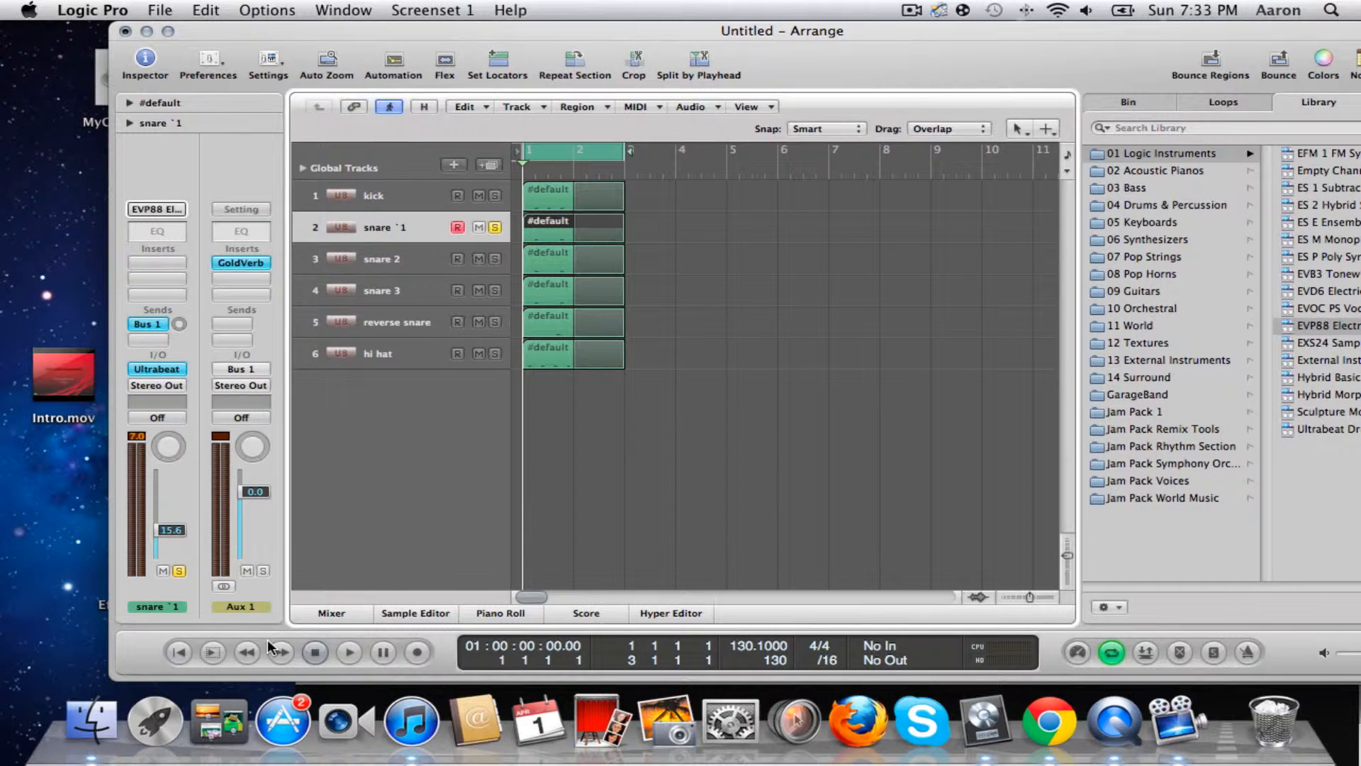
pyautogui.click(338, 654)
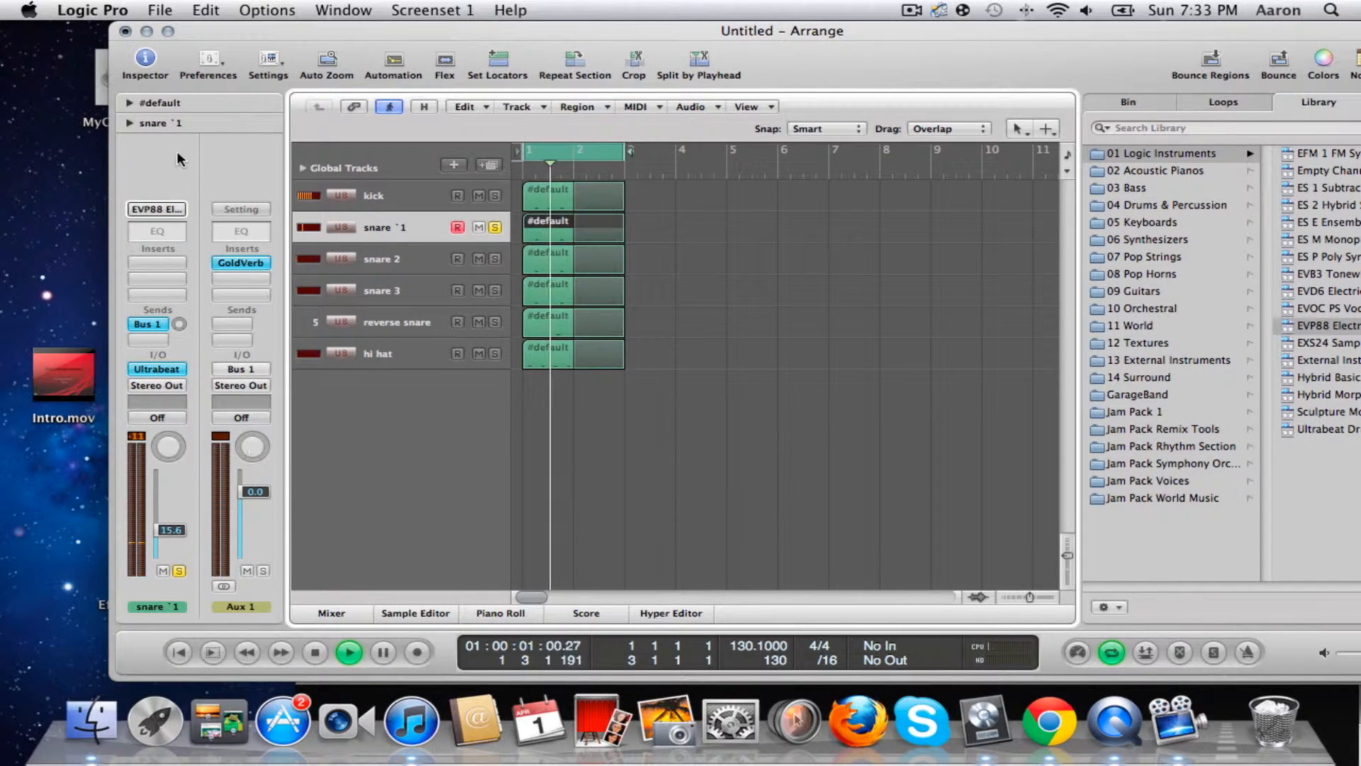
pyautogui.click(158, 232)
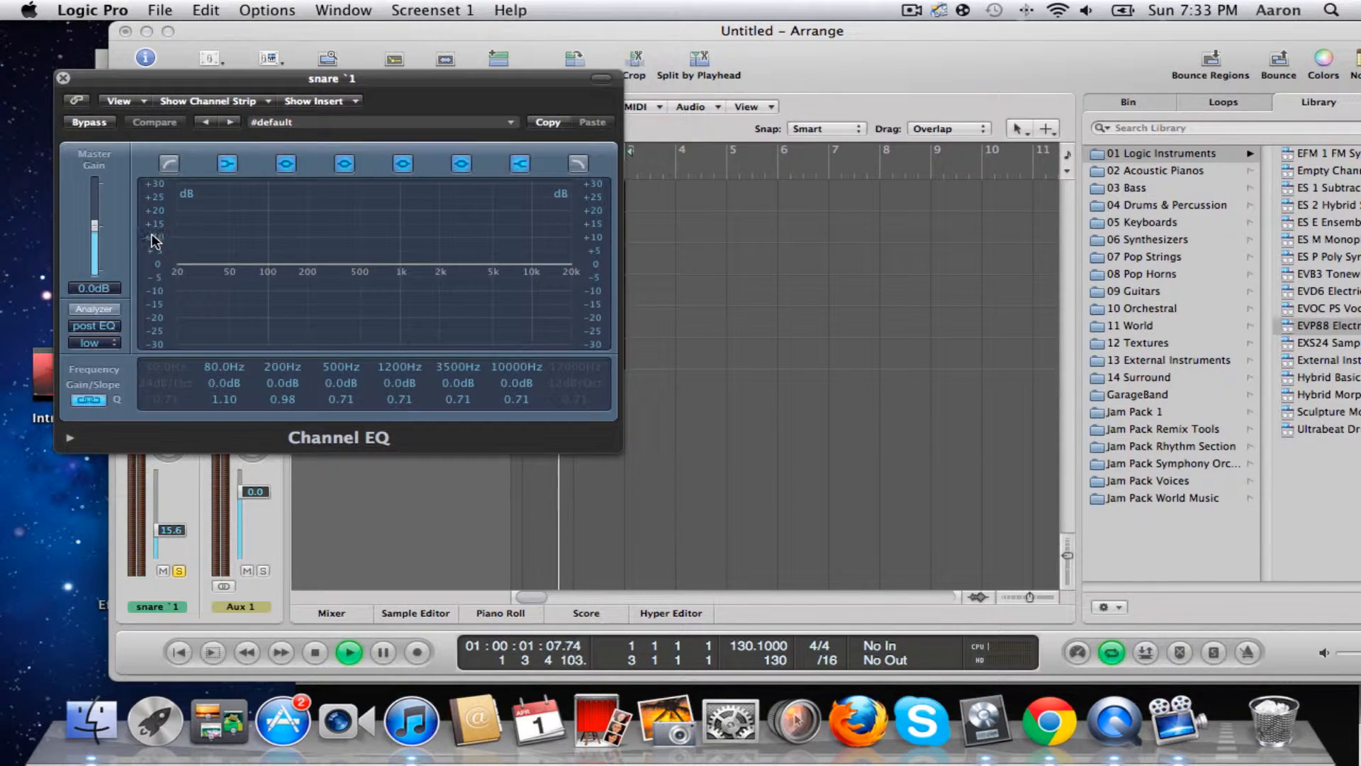
# - Try an 86 Hz low cut, a -24 dB high shelf at 7700 Hz and a 17000 Hz high cut on snare 1
pyautogui.moveTo(192, 266)
pyautogui.mouseDown()
pyautogui.moveTo(190, 285)
pyautogui.moveTo(188, 262)
pyautogui.mouseUp()
pyautogui.click(175, 165)
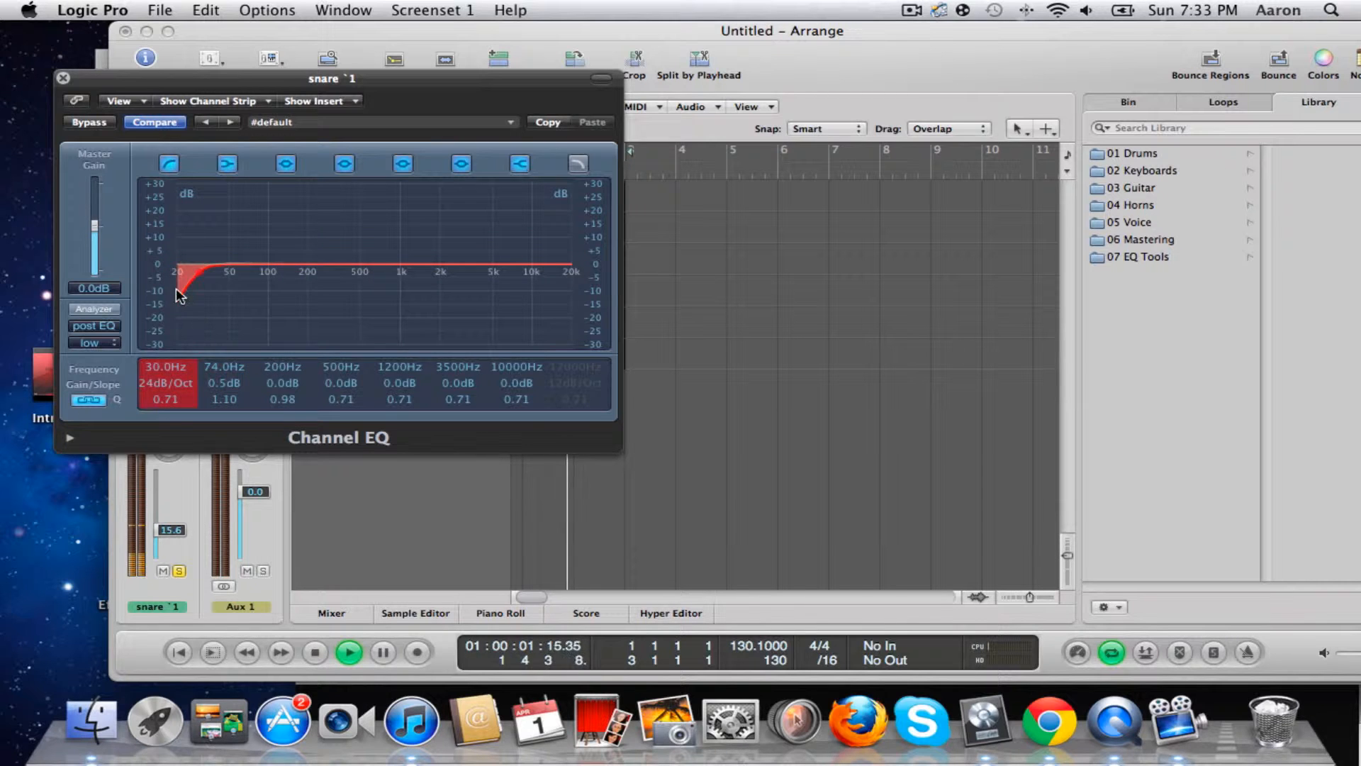
pyautogui.moveTo(213, 344); pyautogui.dragTo(243, 394)
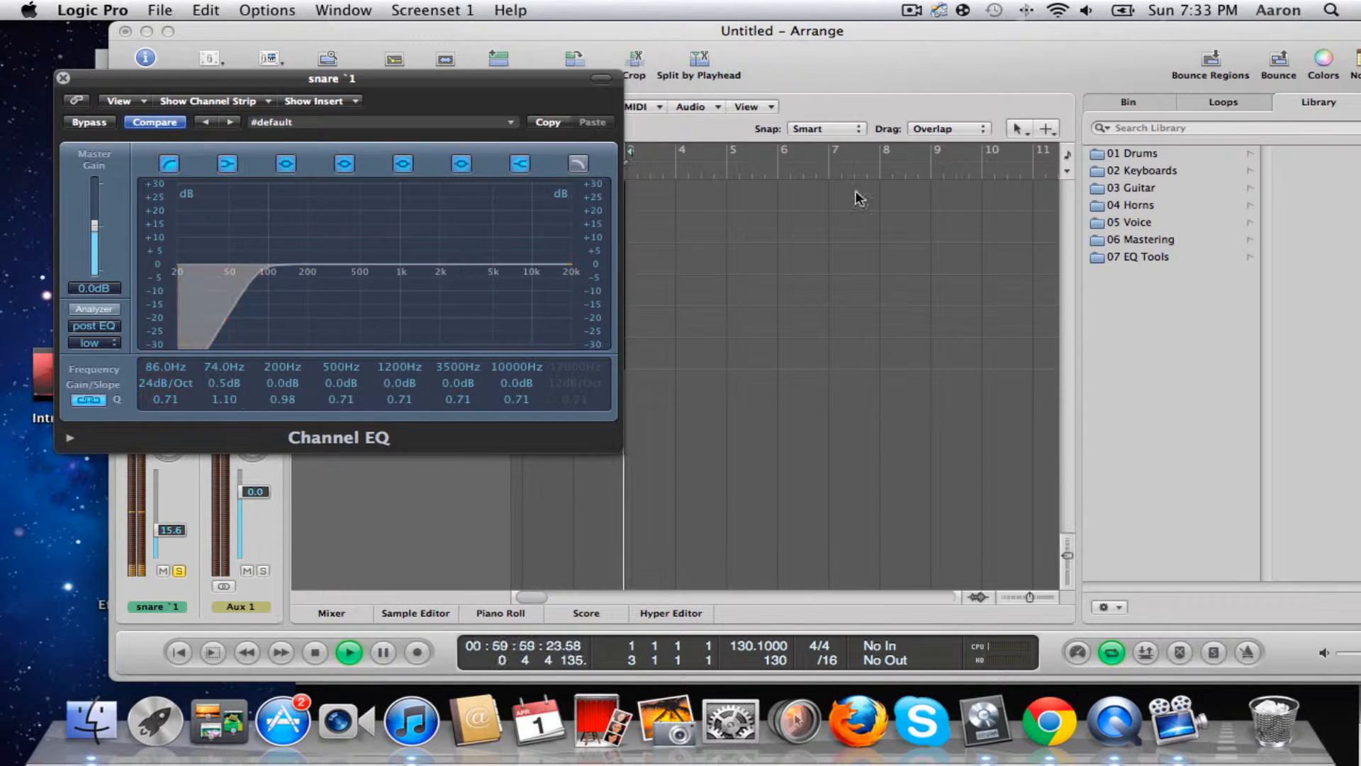
pyautogui.moveTo(532, 273); pyautogui.dragTo(525, 366)
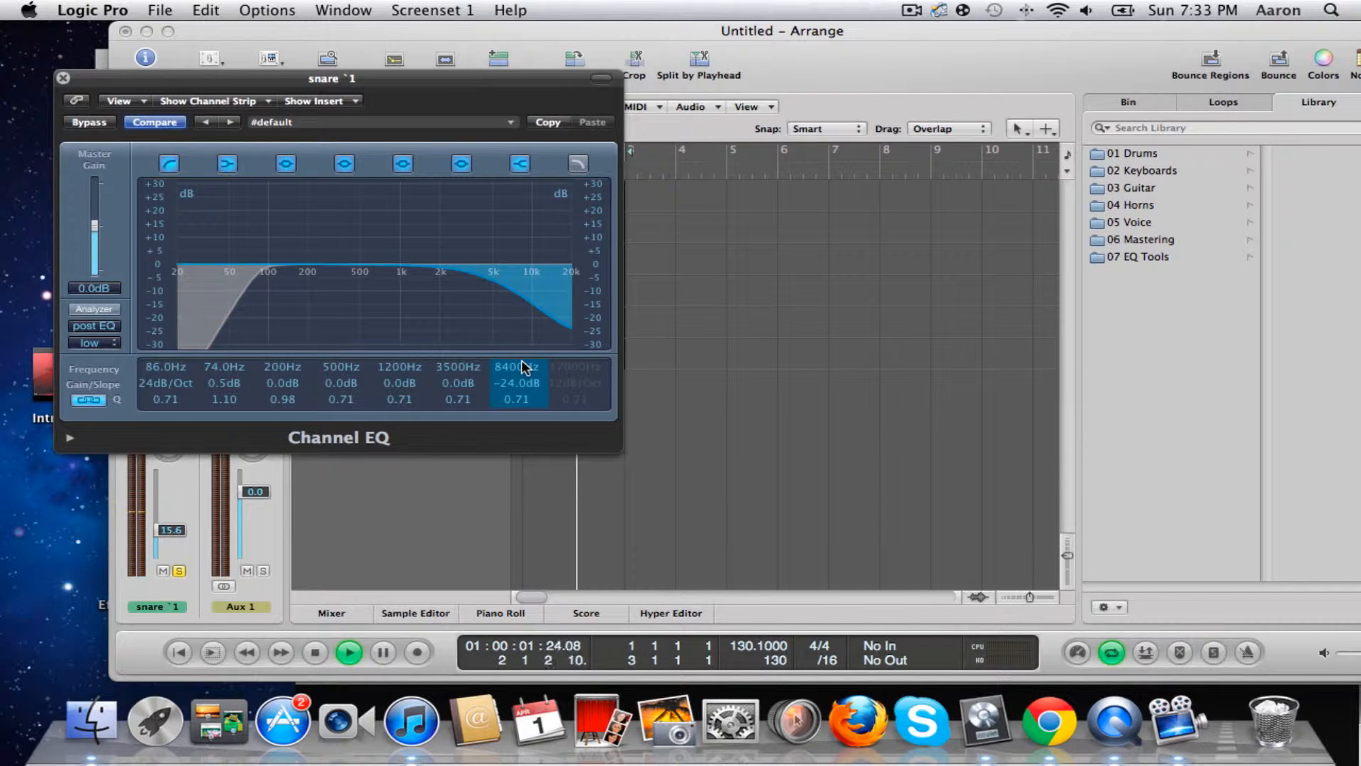
pyautogui.click(579, 165)
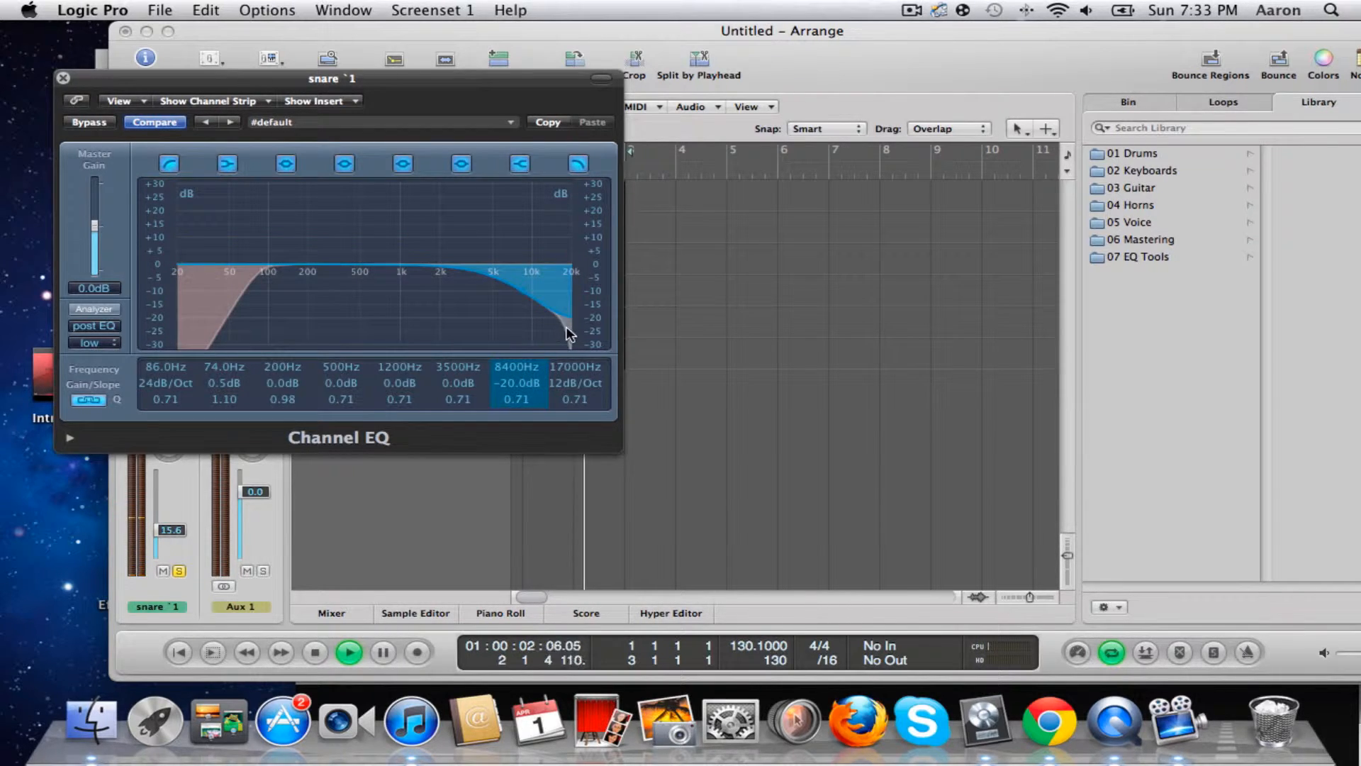
pyautogui.moveTo(566, 326); pyautogui.dragTo(562, 360)
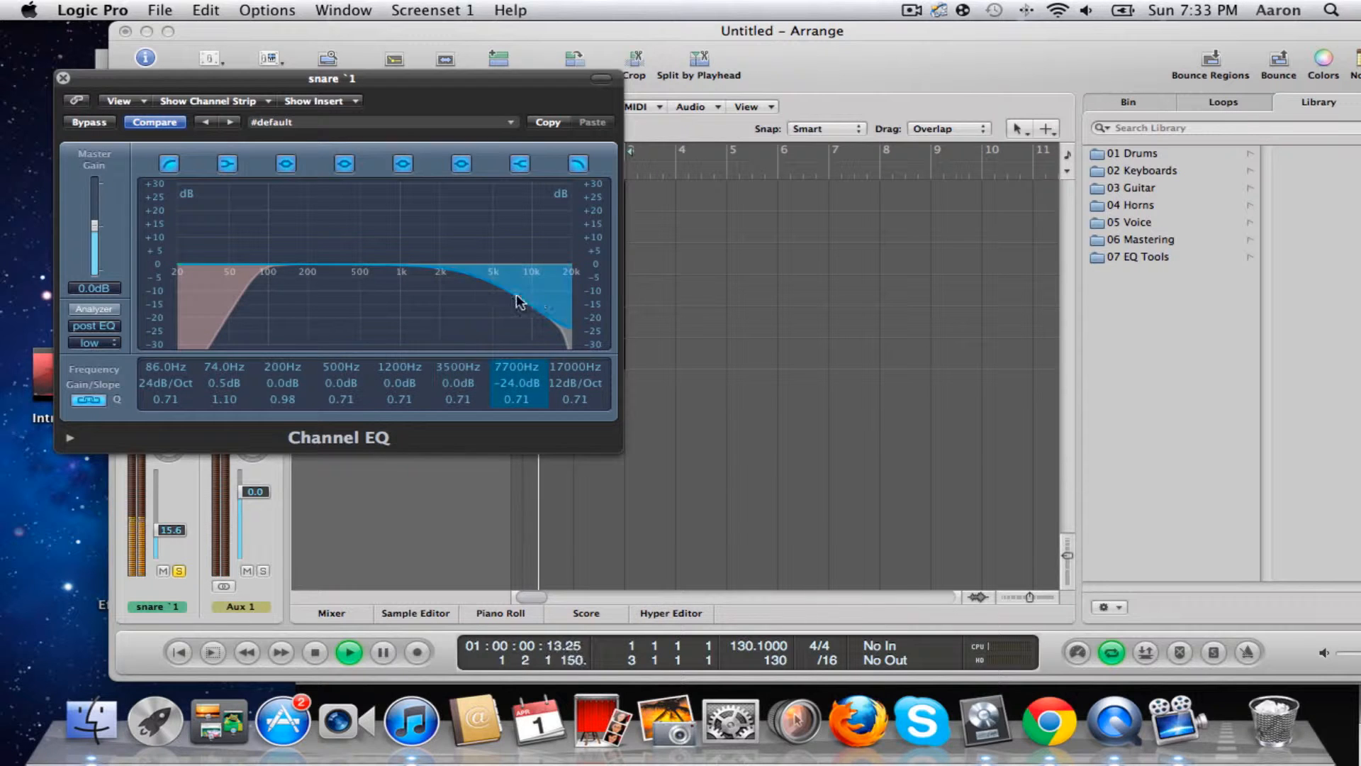
# - Try snare 1 high-shelf boosts of +12.5 dB and +1.5 dB with a high cut near 18000 Hz, and reset the EQ setting
pyautogui.moveTo(537, 230); pyautogui.dragTo(529, 176)
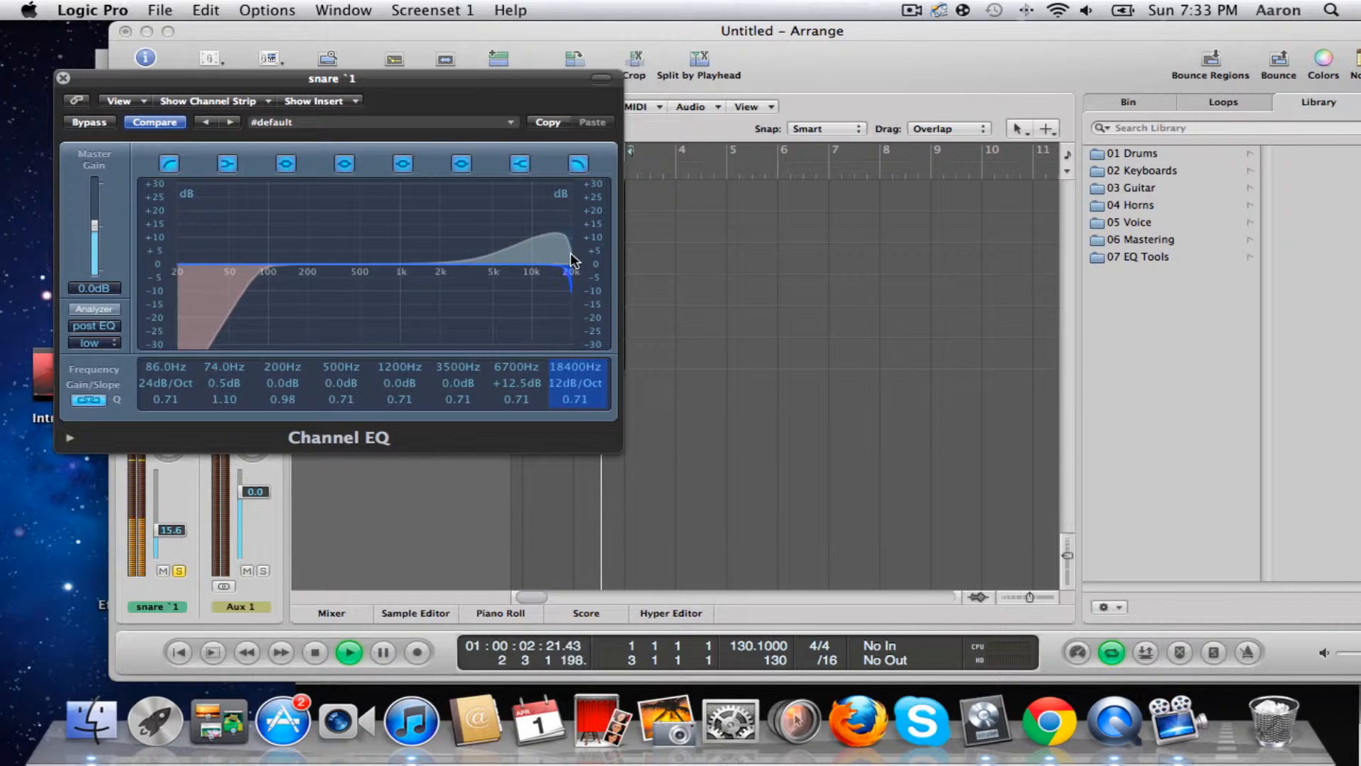
pyautogui.moveTo(574, 260); pyautogui.dragTo(565, 275)
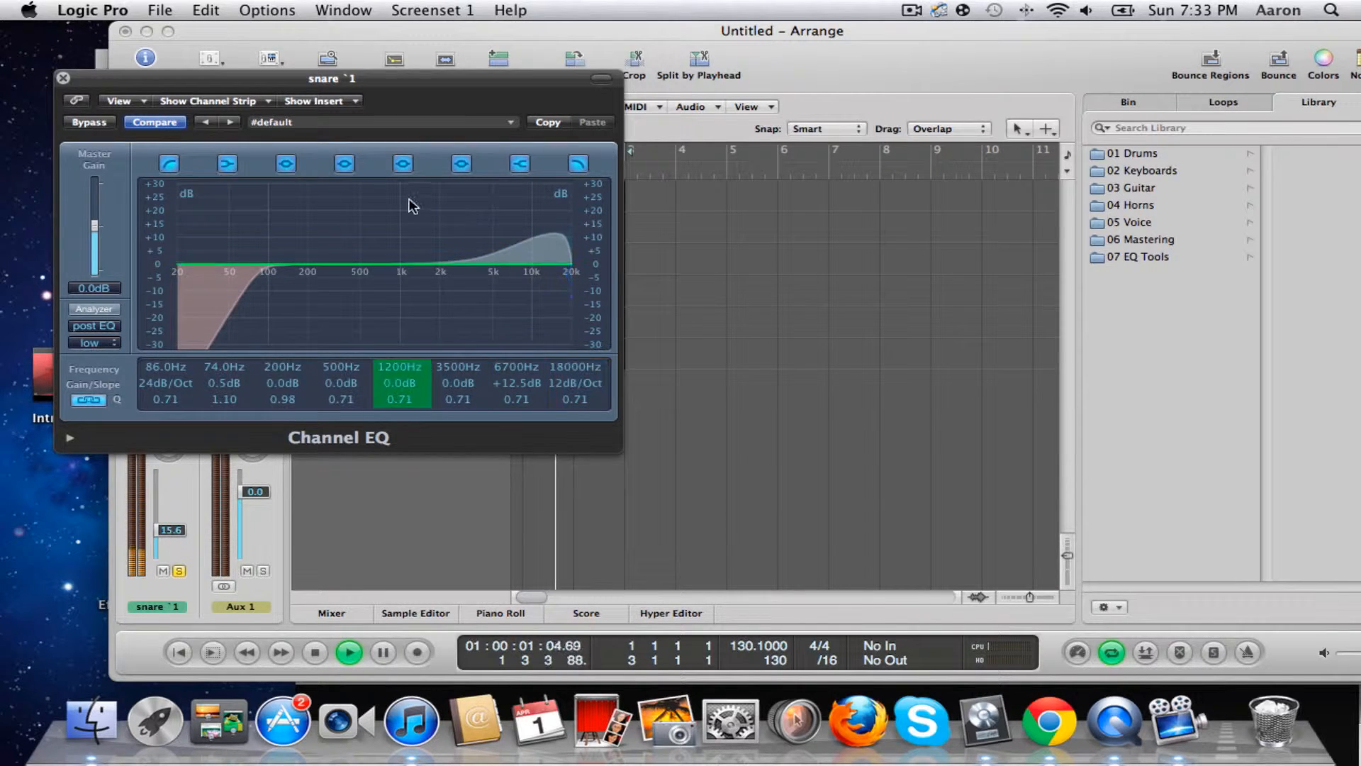
pyautogui.click(579, 165)
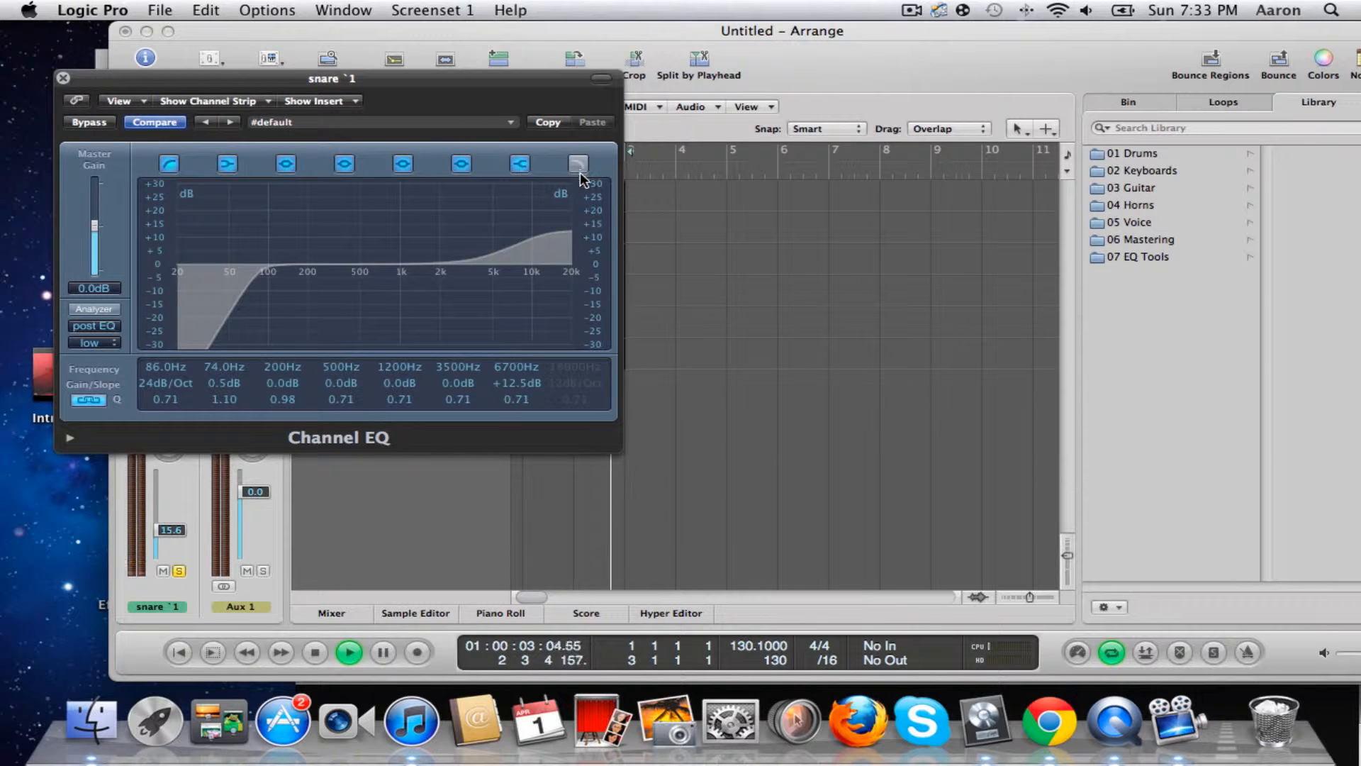
pyautogui.moveTo(565, 237); pyautogui.dragTo(571, 280)
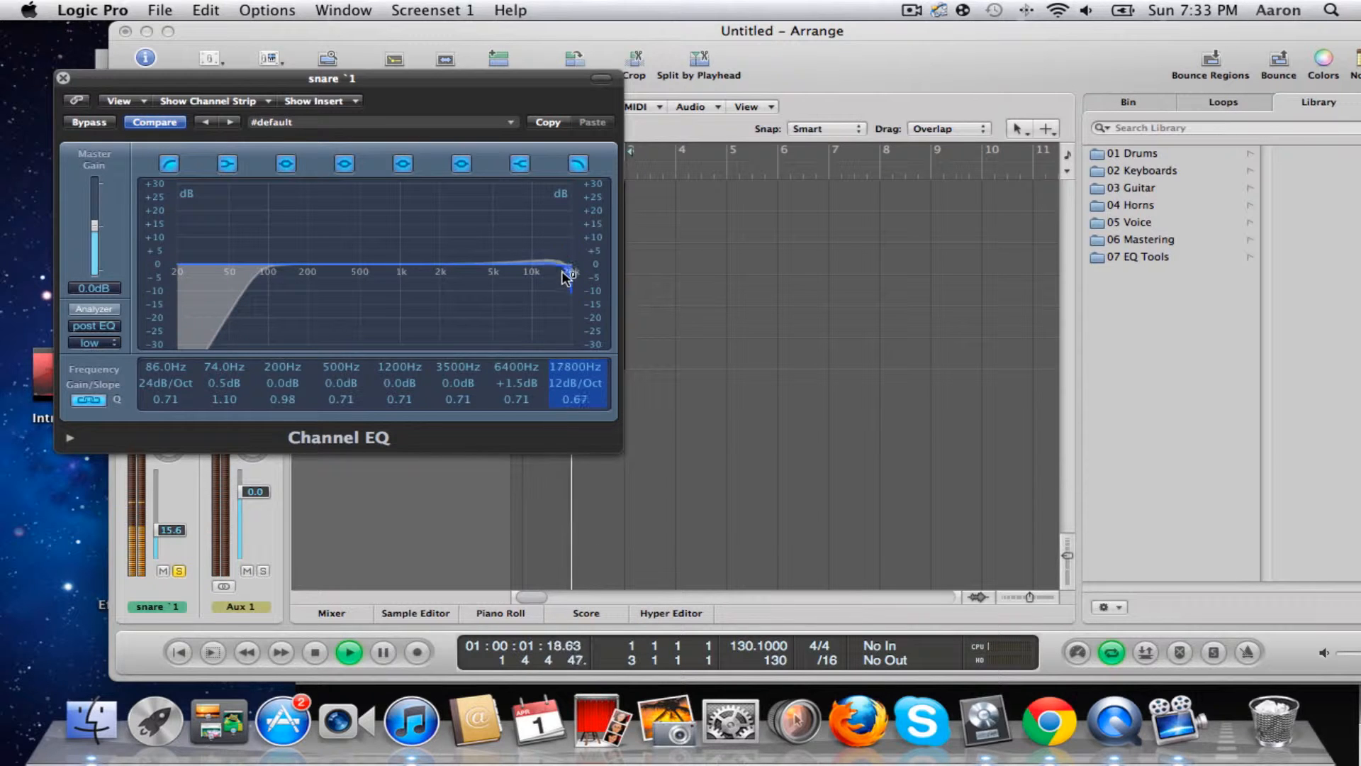
pyautogui.click(510, 122)
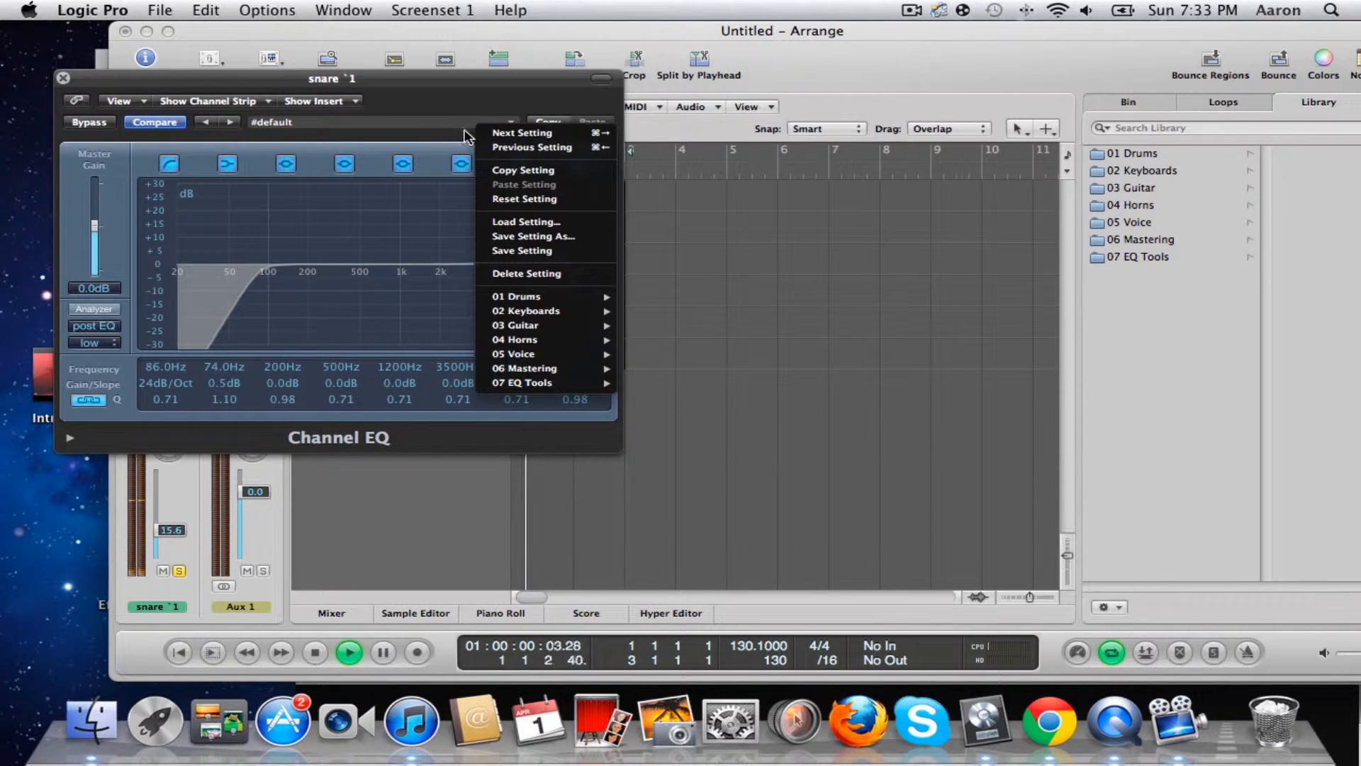
pyautogui.click(554, 200)
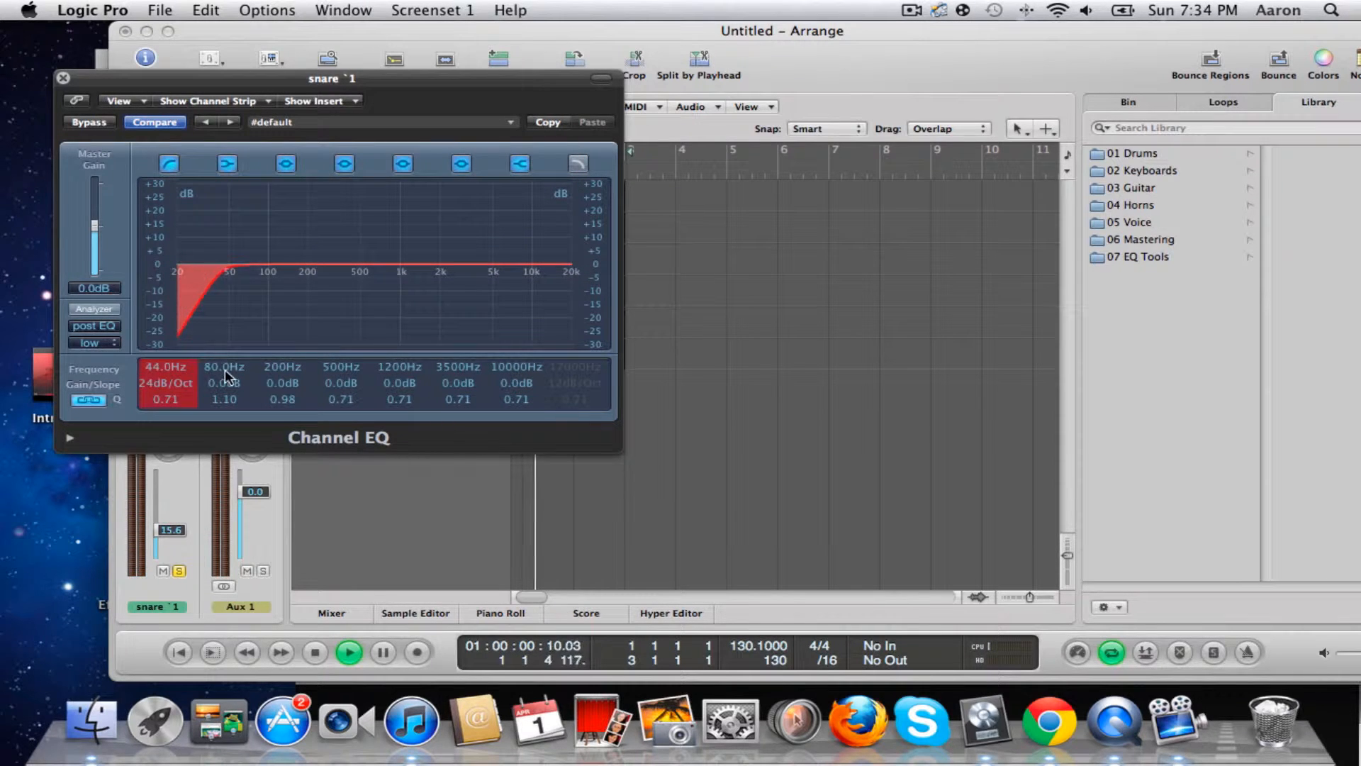
# - Try a 72 Hz low cut and a 16400 Hz high cut with Q 2.30 on snare 1, and reset the EQ setting
pyautogui.moveTo(224, 369); pyautogui.dragTo(317, 346)
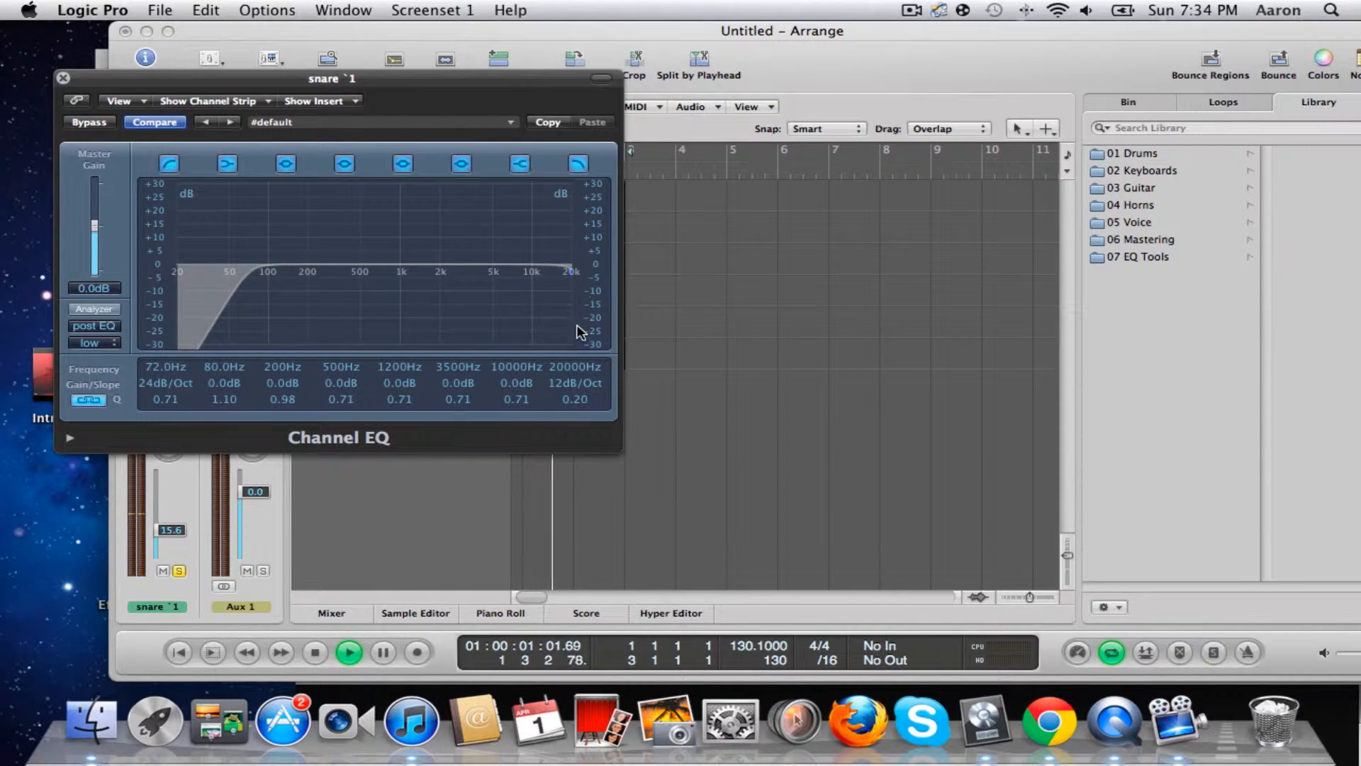
pyautogui.moveTo(571, 279); pyautogui.dragTo(572, 295)
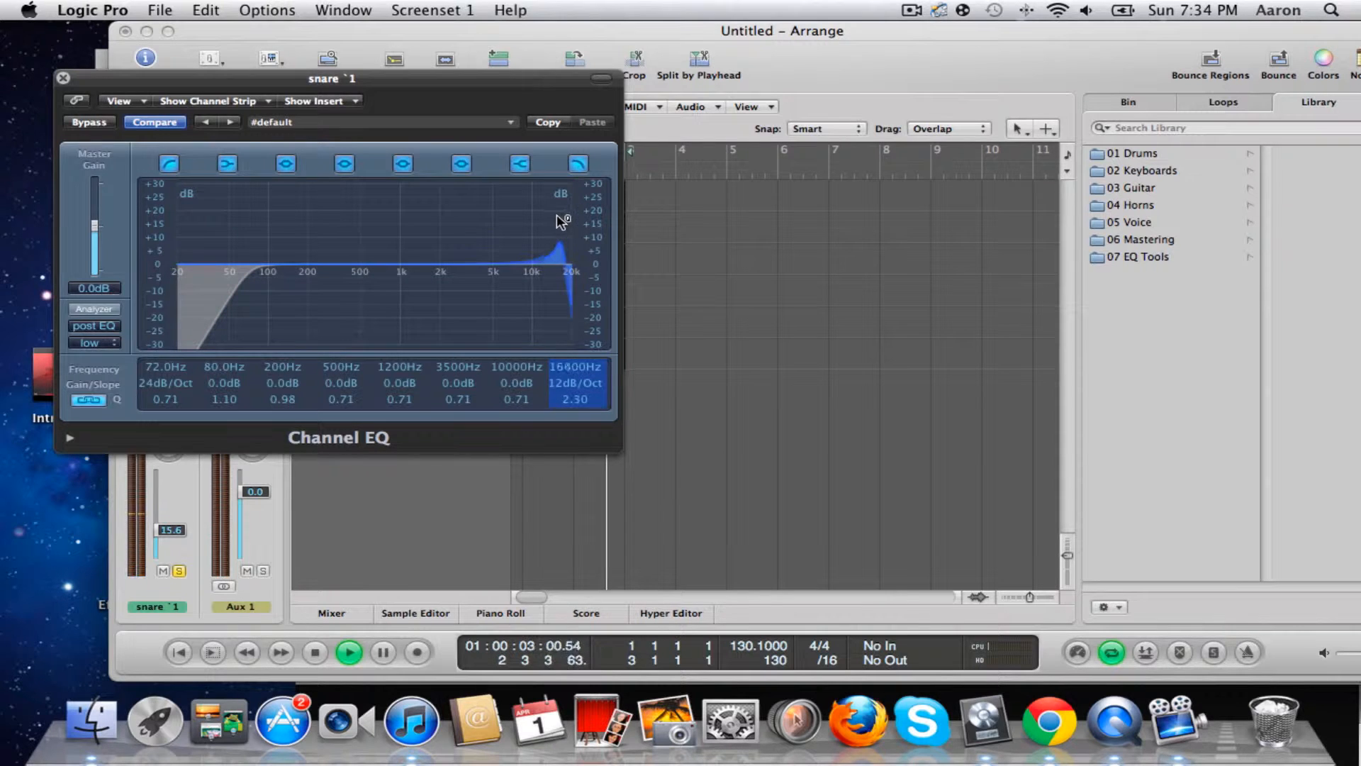
pyautogui.click(510, 124)
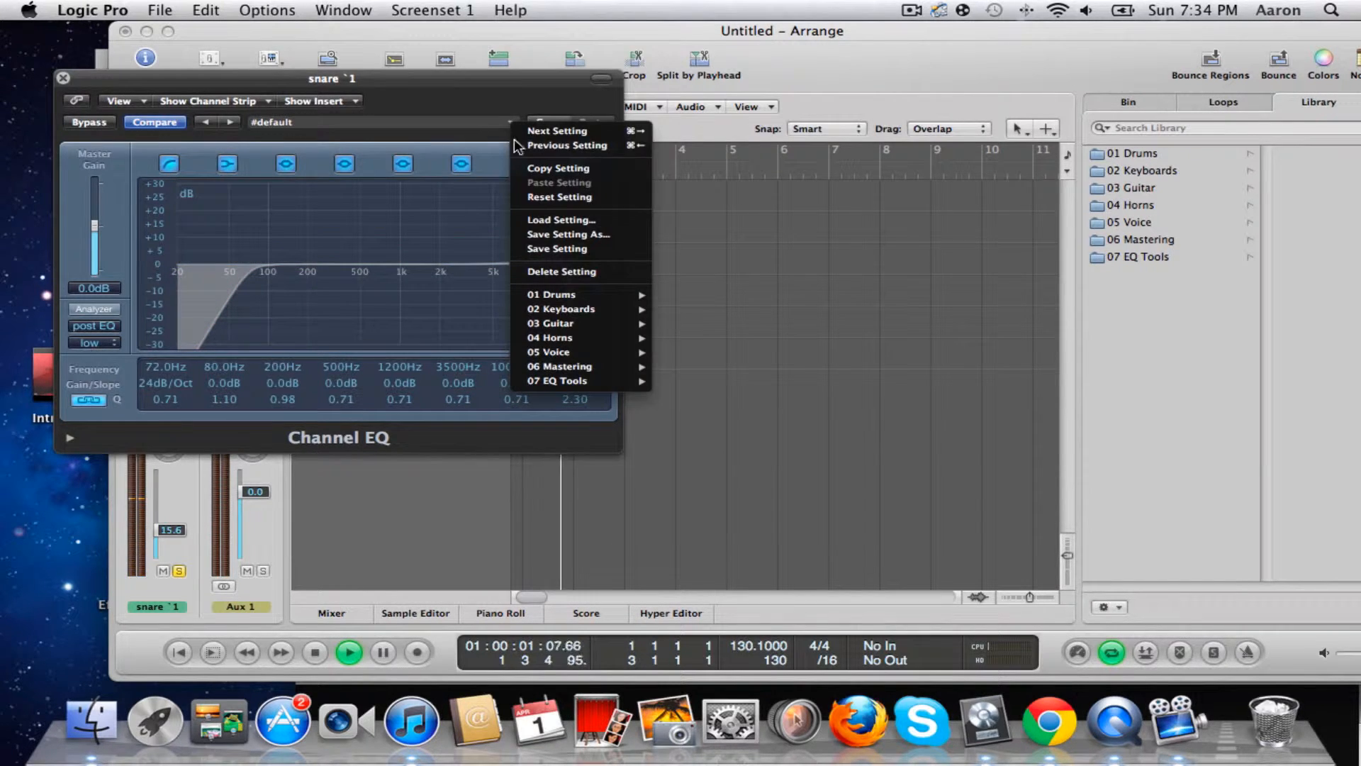
pyautogui.click(559, 197)
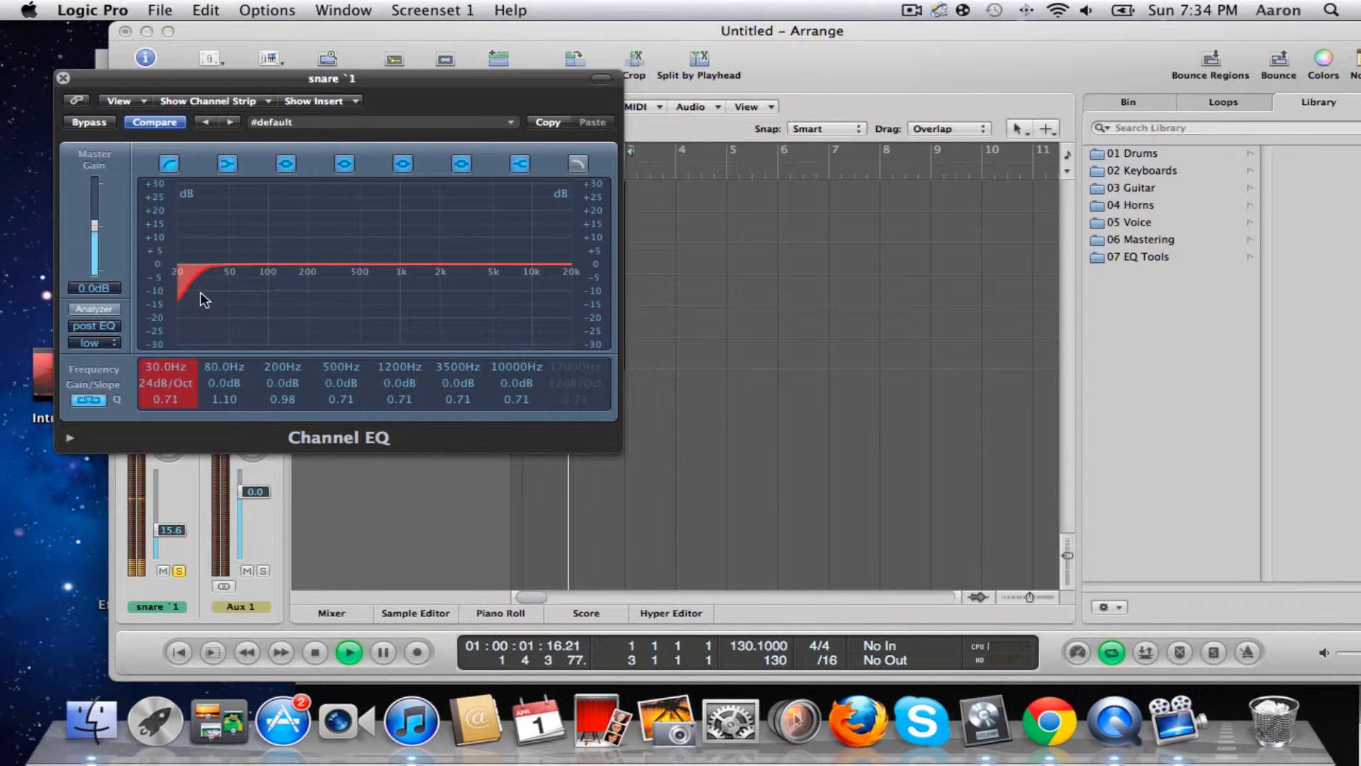
# - Give snare 1's Channel EQ an 88 Hz low cut and a 7100 Hz high cut, close it and raise the Bus 1 send to about -3.6 dB
pyautogui.moveTo(205, 299); pyautogui.dragTo(254, 365)
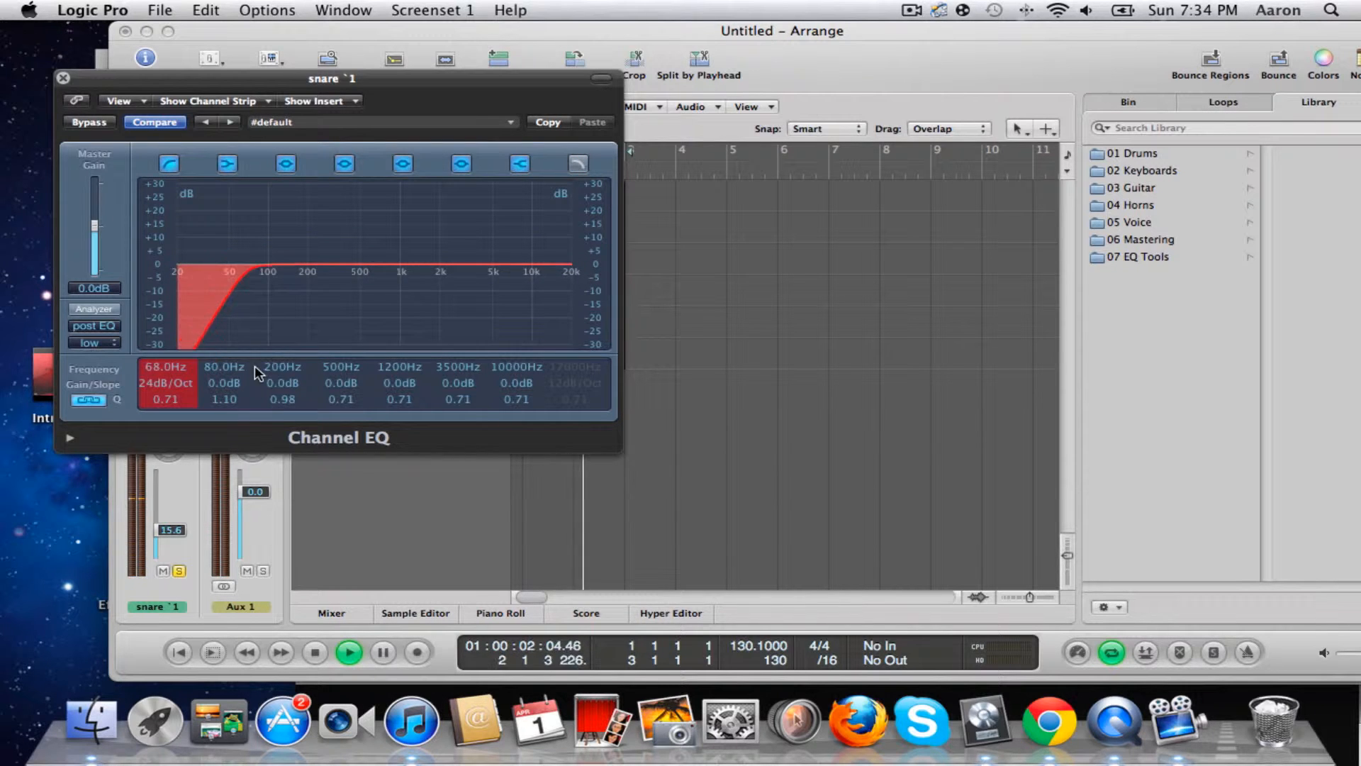
pyautogui.click(577, 165)
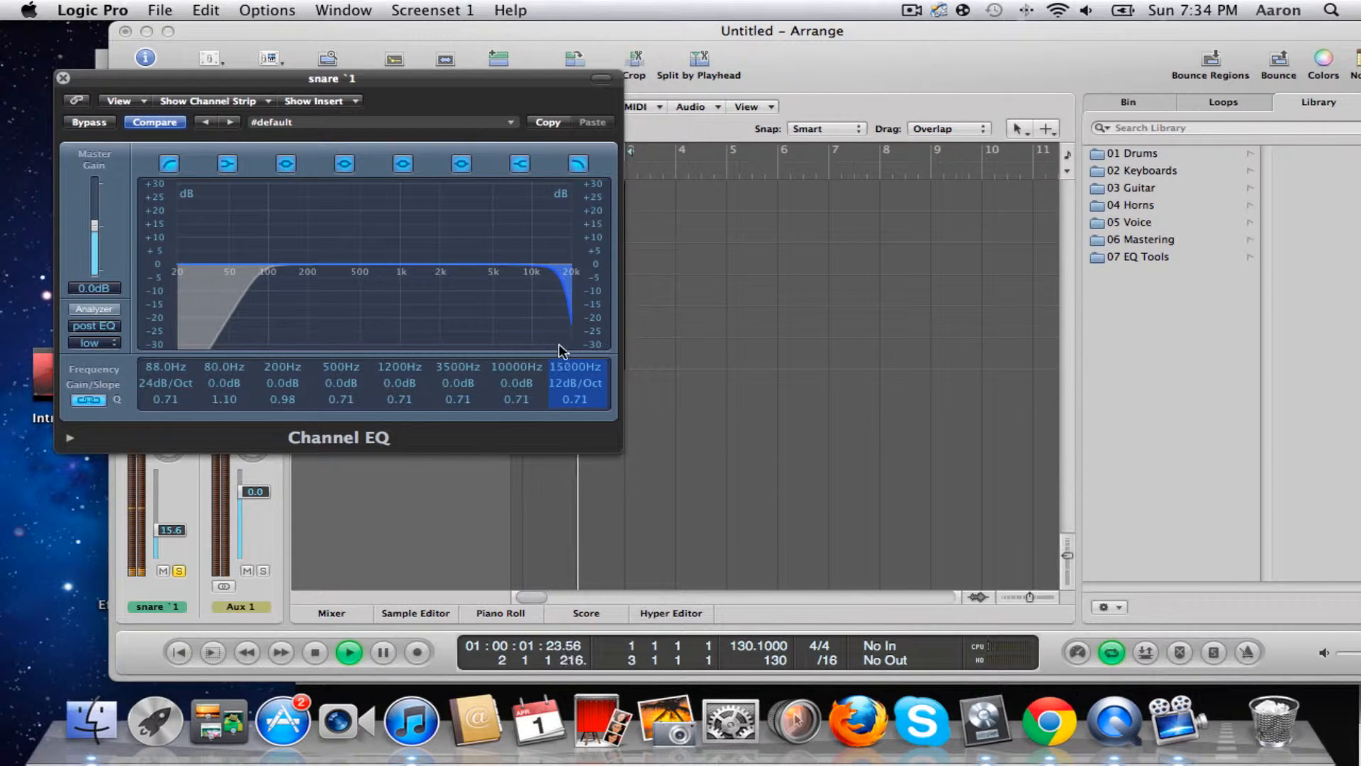
pyautogui.moveTo(561, 351); pyautogui.dragTo(523, 419)
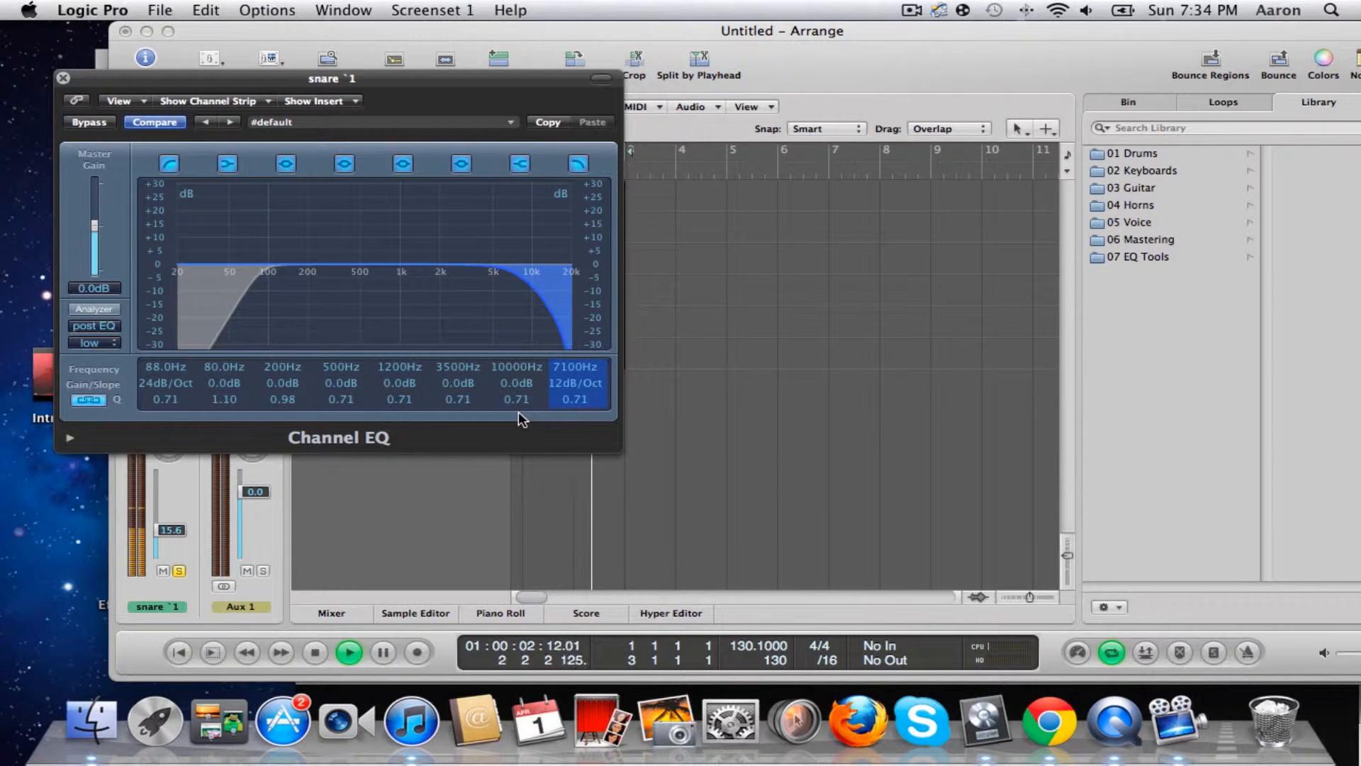
pyautogui.click(63, 78)
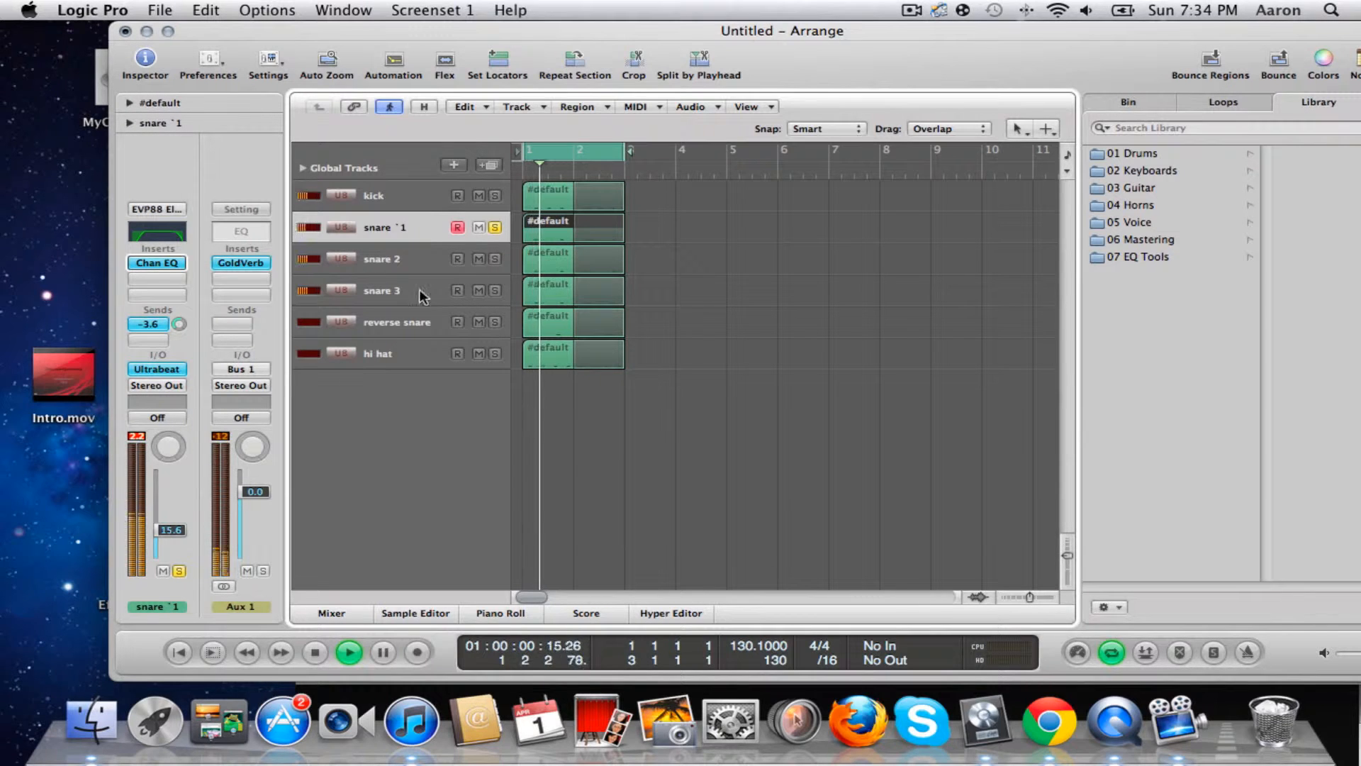
# - Take snare 1 out of solo, solo snare 2 and select the snare 2 track
pyautogui.click(494, 227)
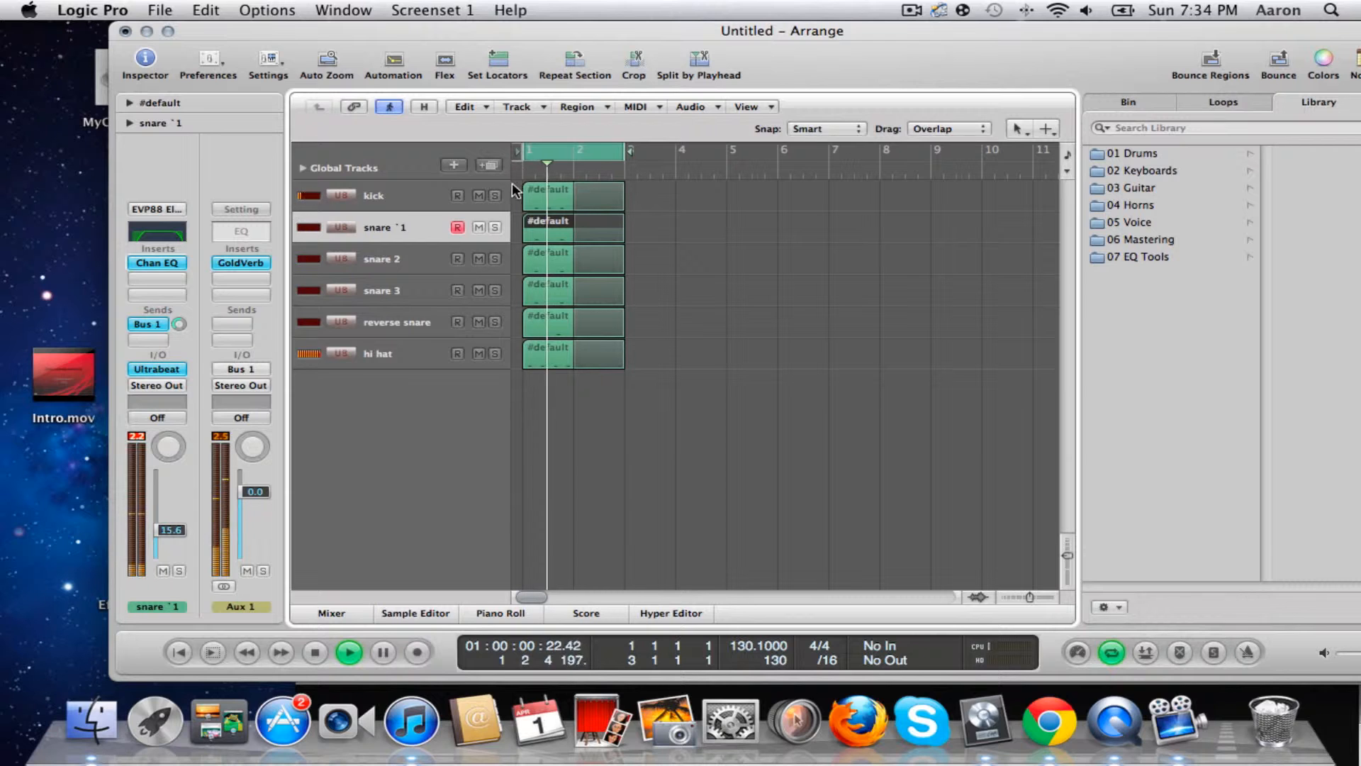
pyautogui.click(495, 260)
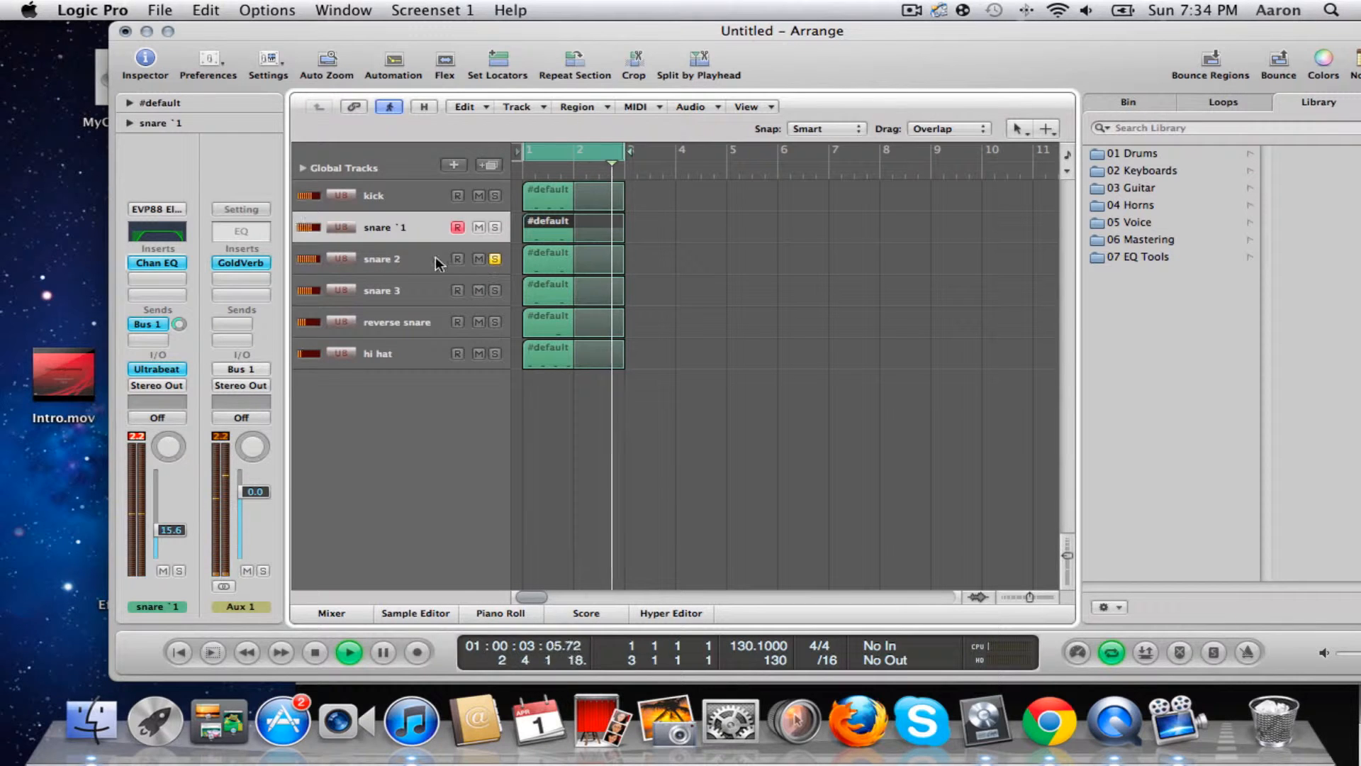
pyautogui.click(157, 263)
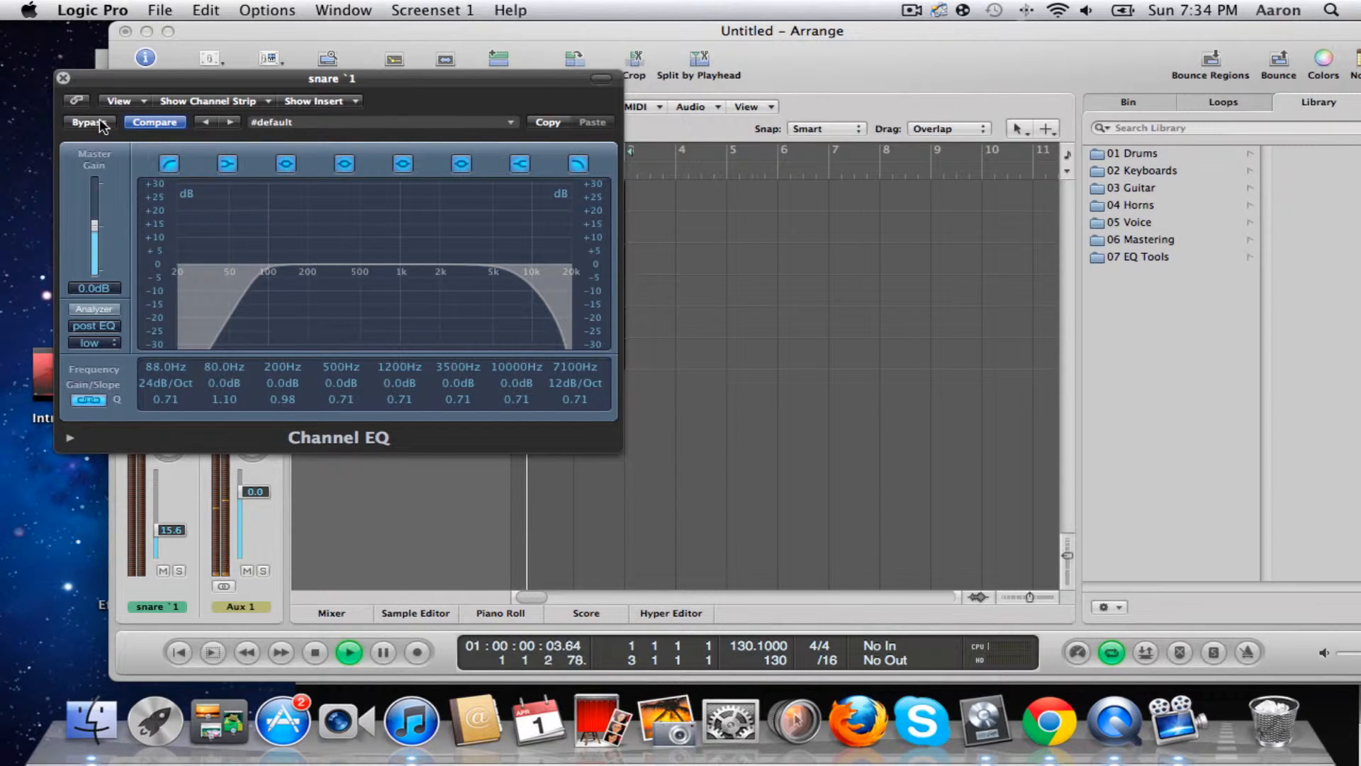
pyautogui.click(63, 78)
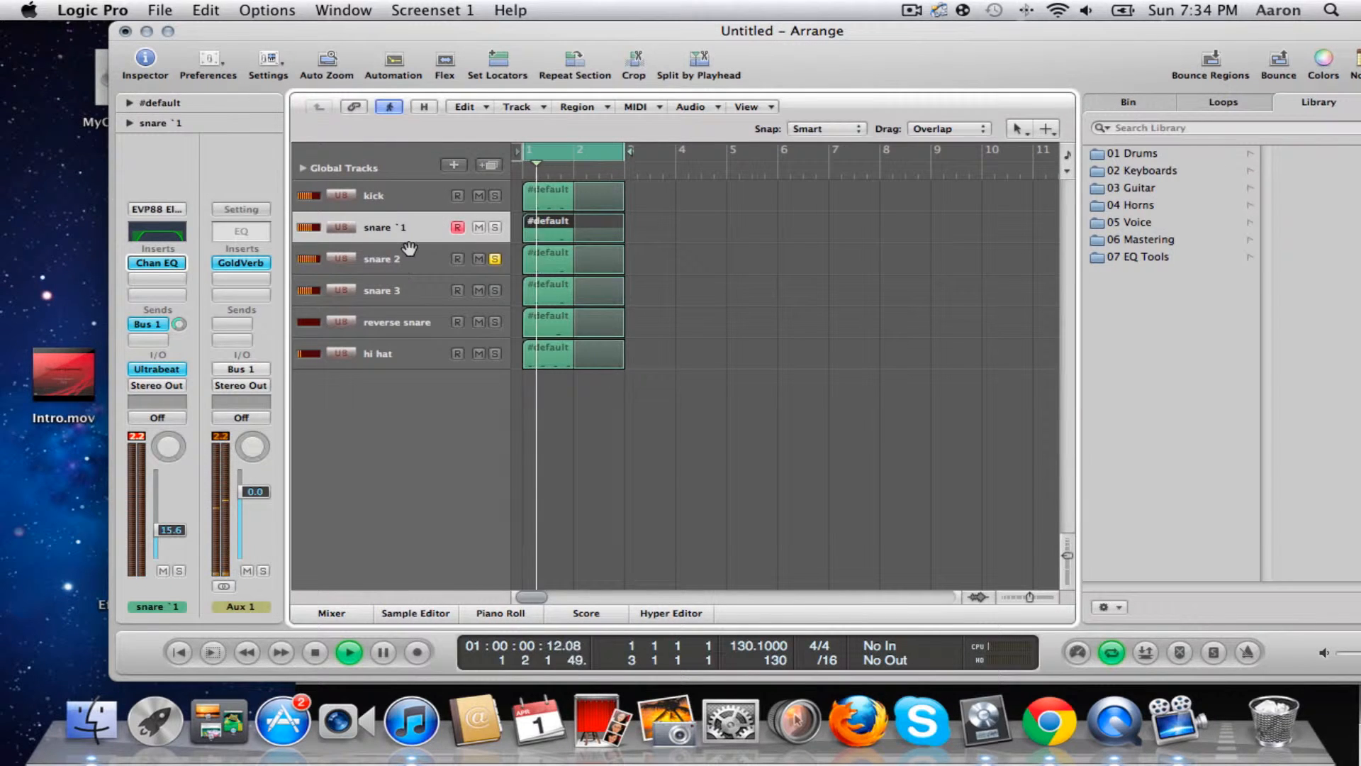
pyautogui.press('Down')
# - Compare snare 2 with its Channel EQ bypassed and active, and lower the track's level to -18.0 dB
pyautogui.click(159, 263)
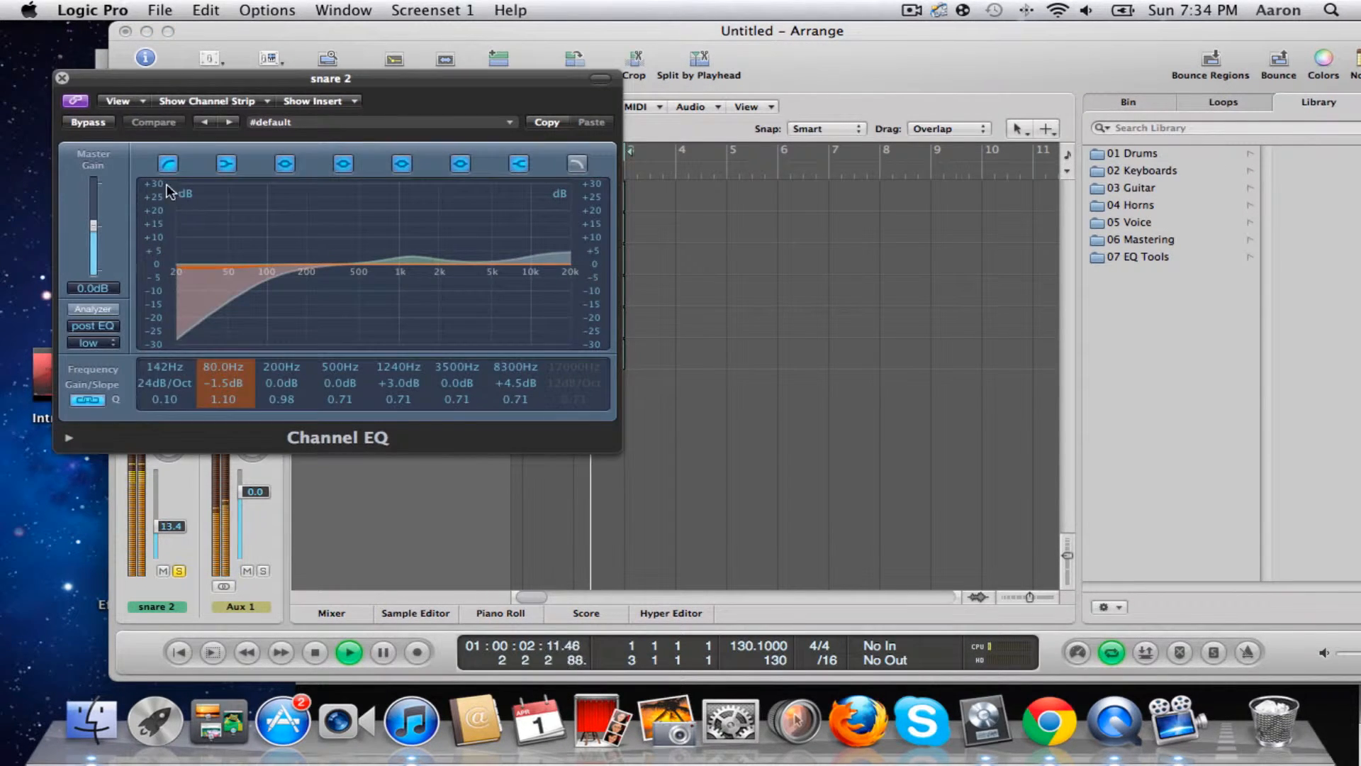
pyautogui.click(100, 125)
pyautogui.click(103, 124)
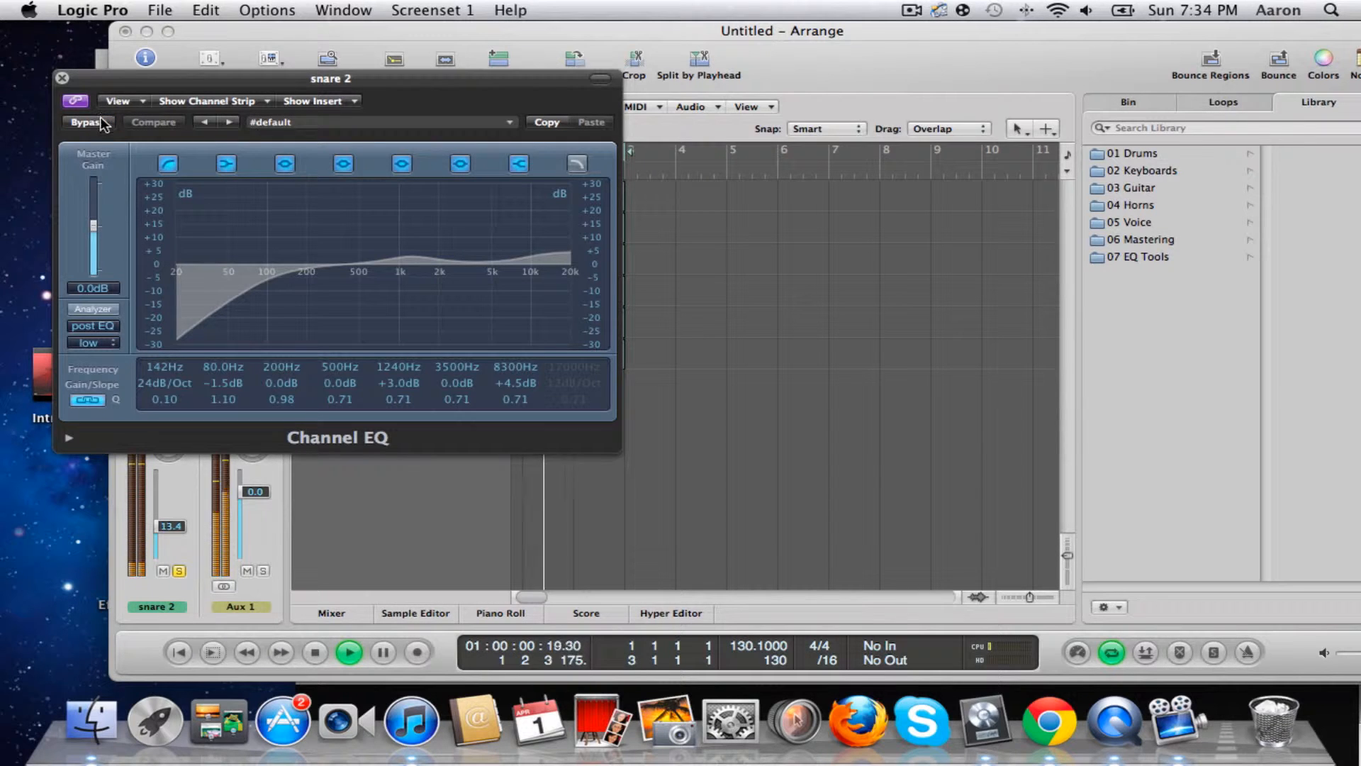
pyautogui.click(103, 124)
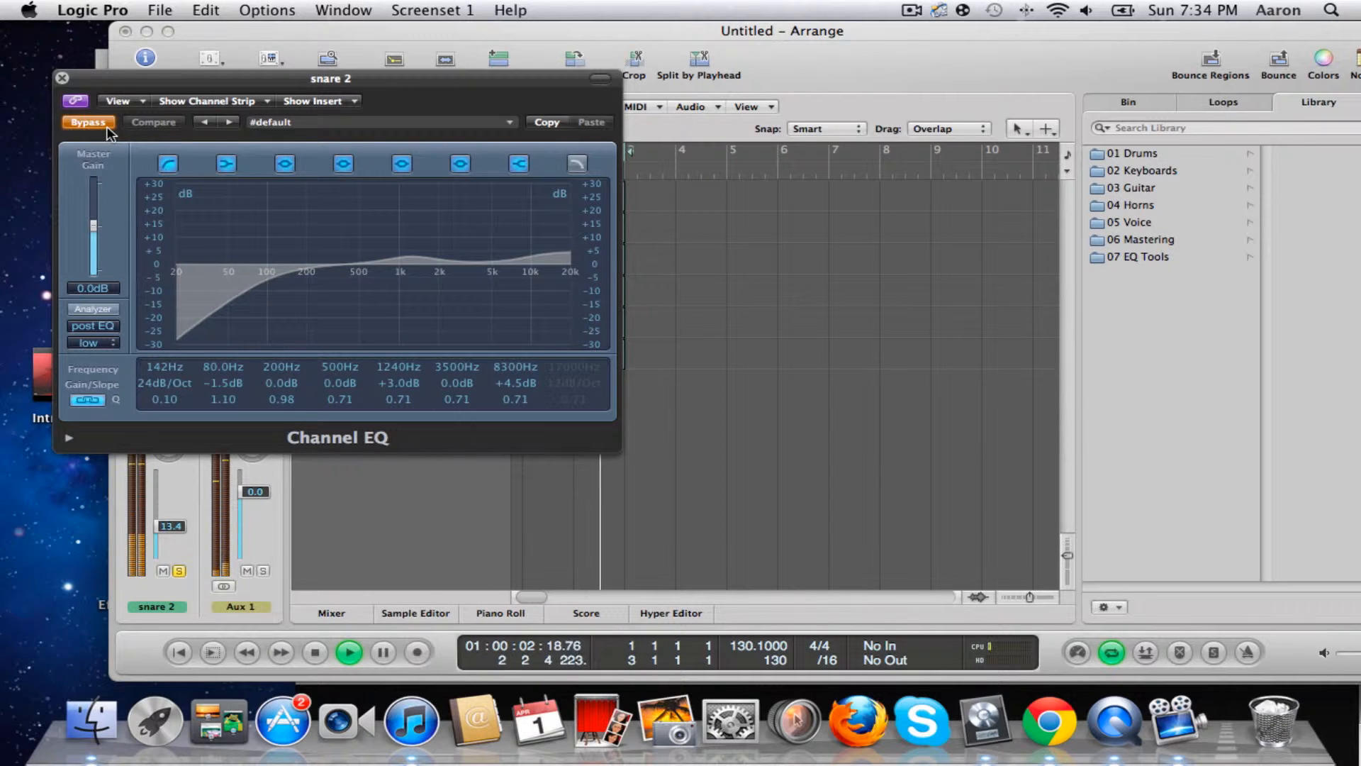
pyautogui.click(63, 78)
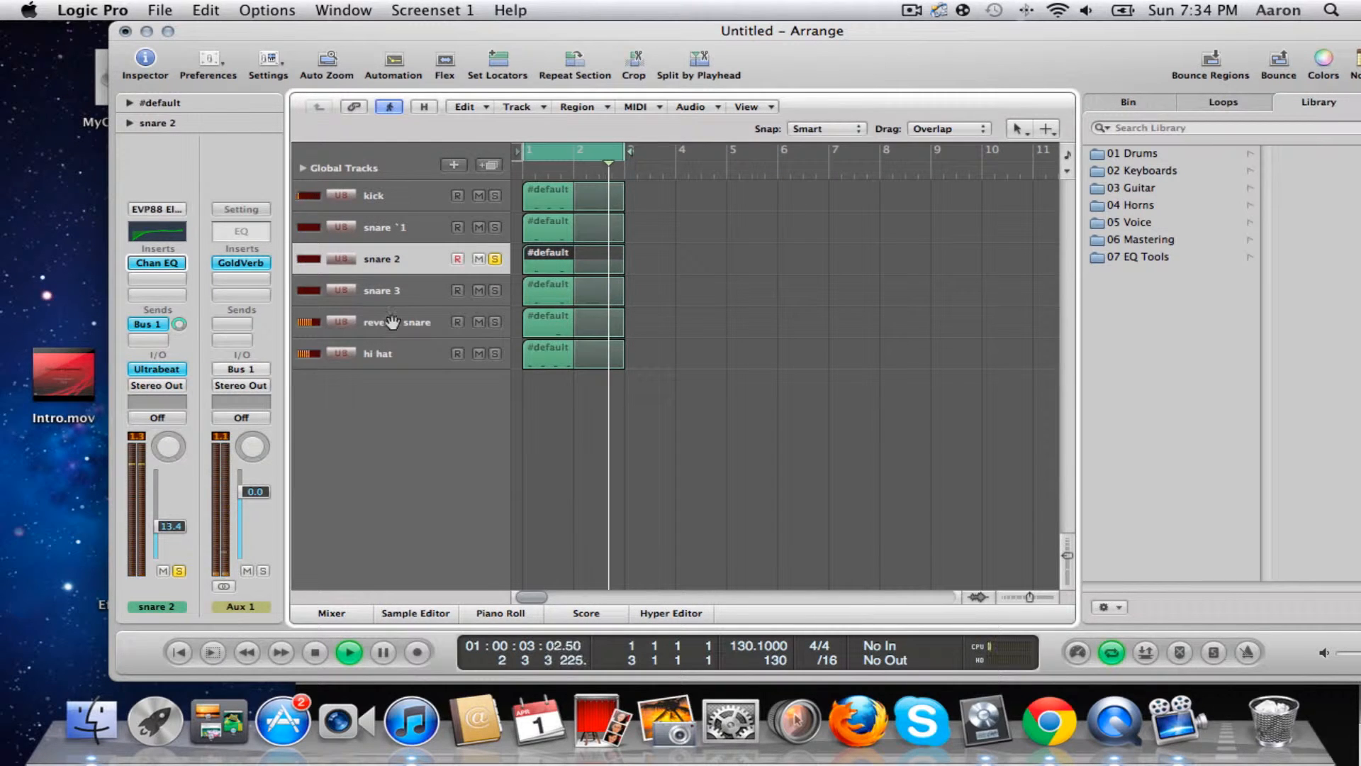
pyautogui.doubleClick(172, 224)
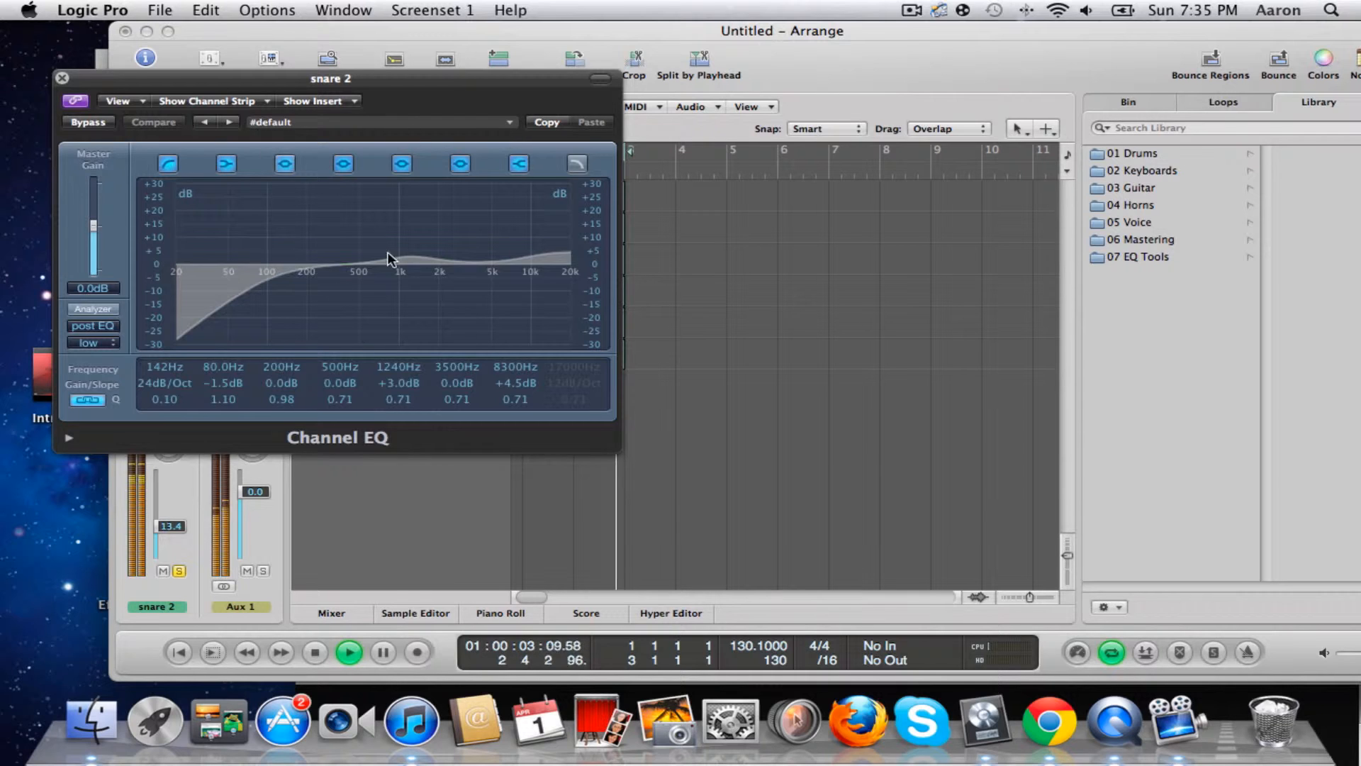
pyautogui.click(63, 78)
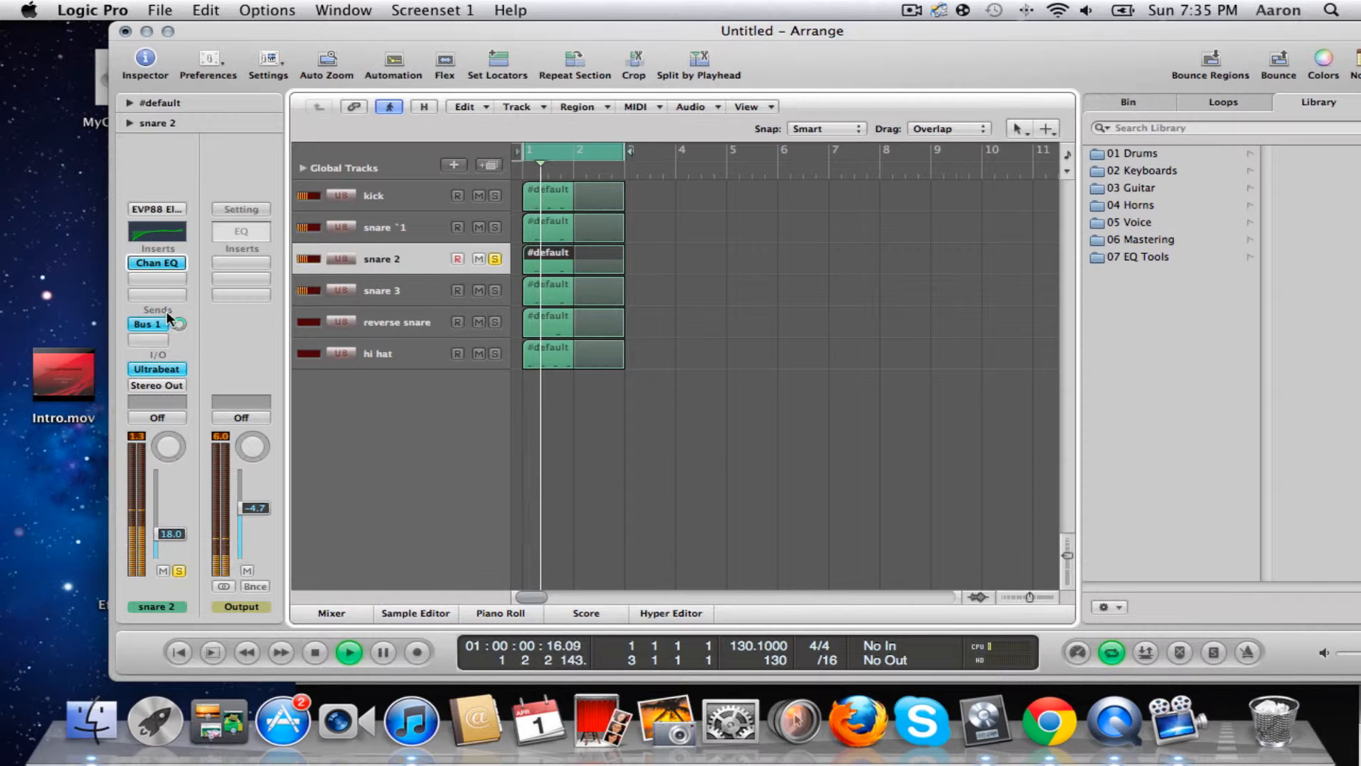
# - Solo snare 3 in place of snare 2 and check the Channel EQ curve of snare 2
pyautogui.click(493, 291)
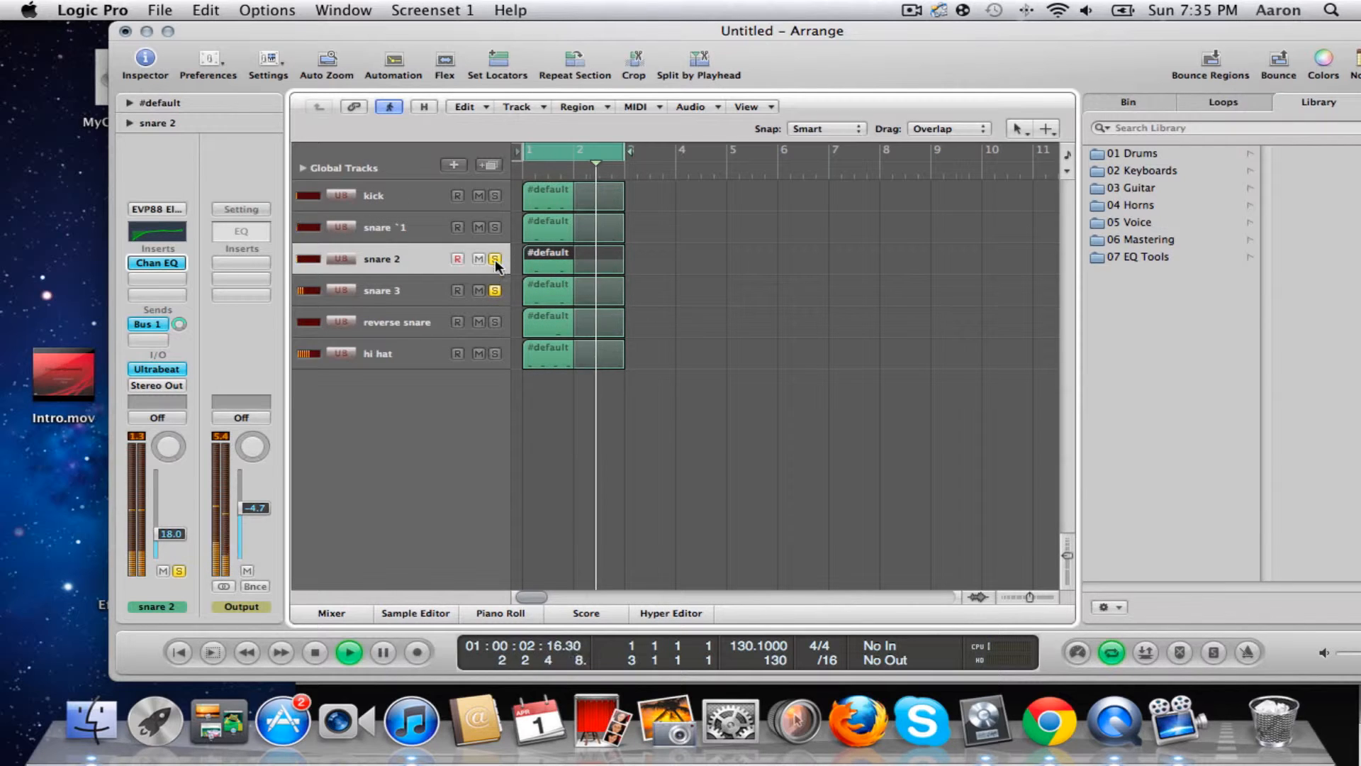
pyautogui.click(495, 259)
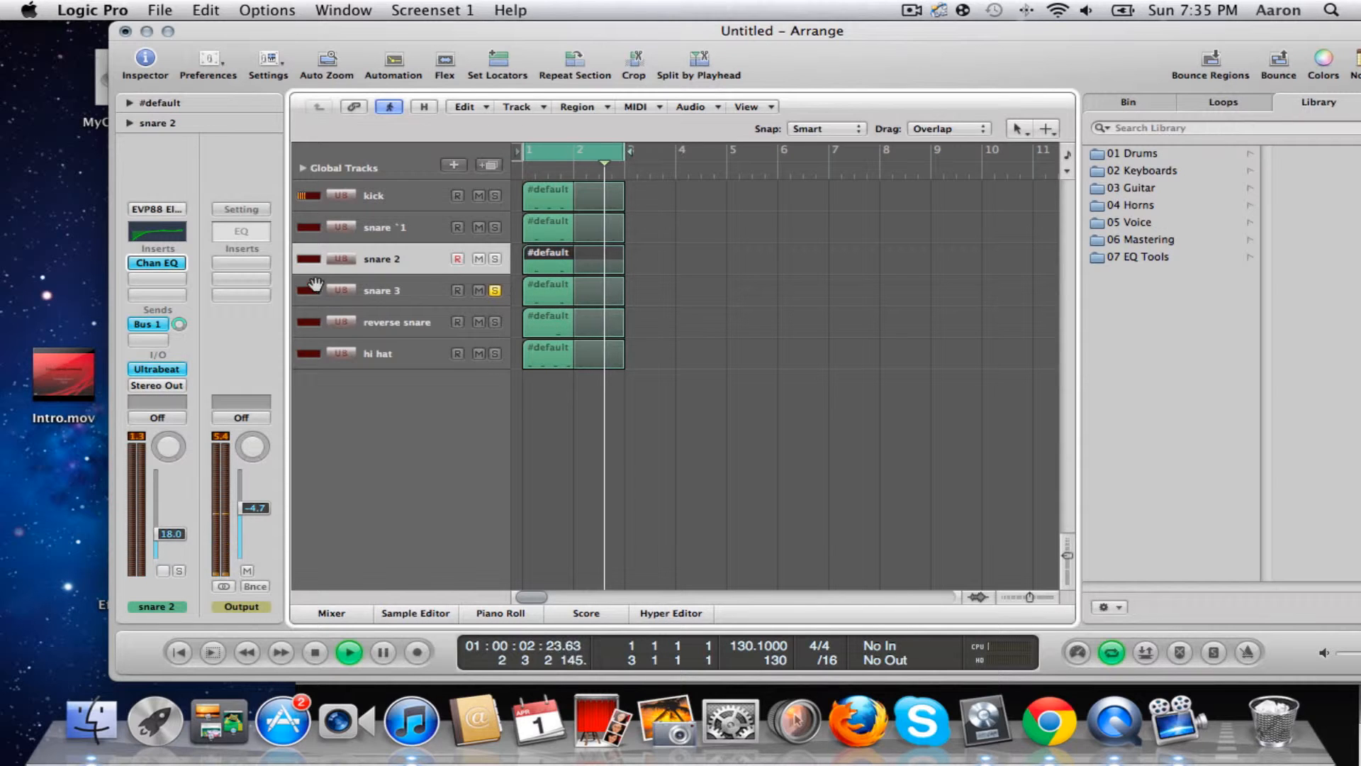
pyautogui.click(156, 236)
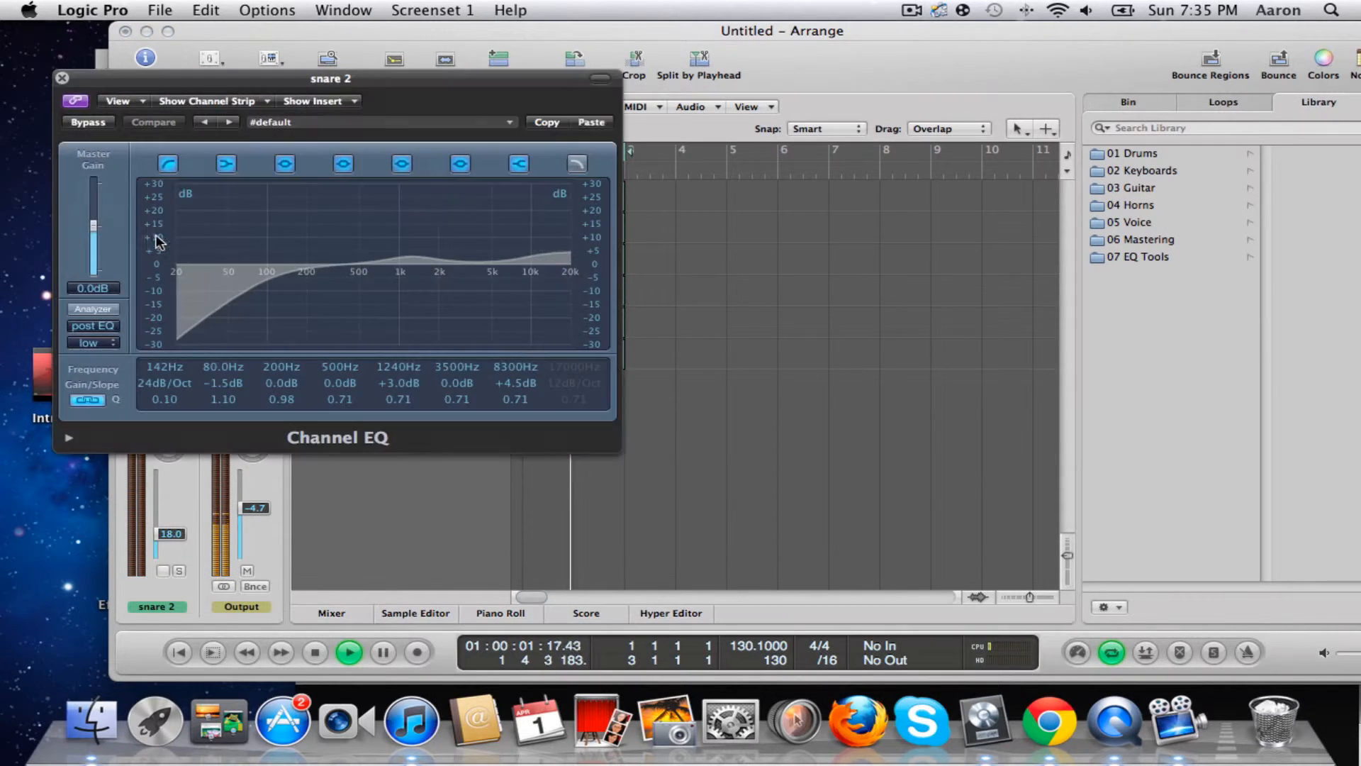
pyautogui.click(63, 79)
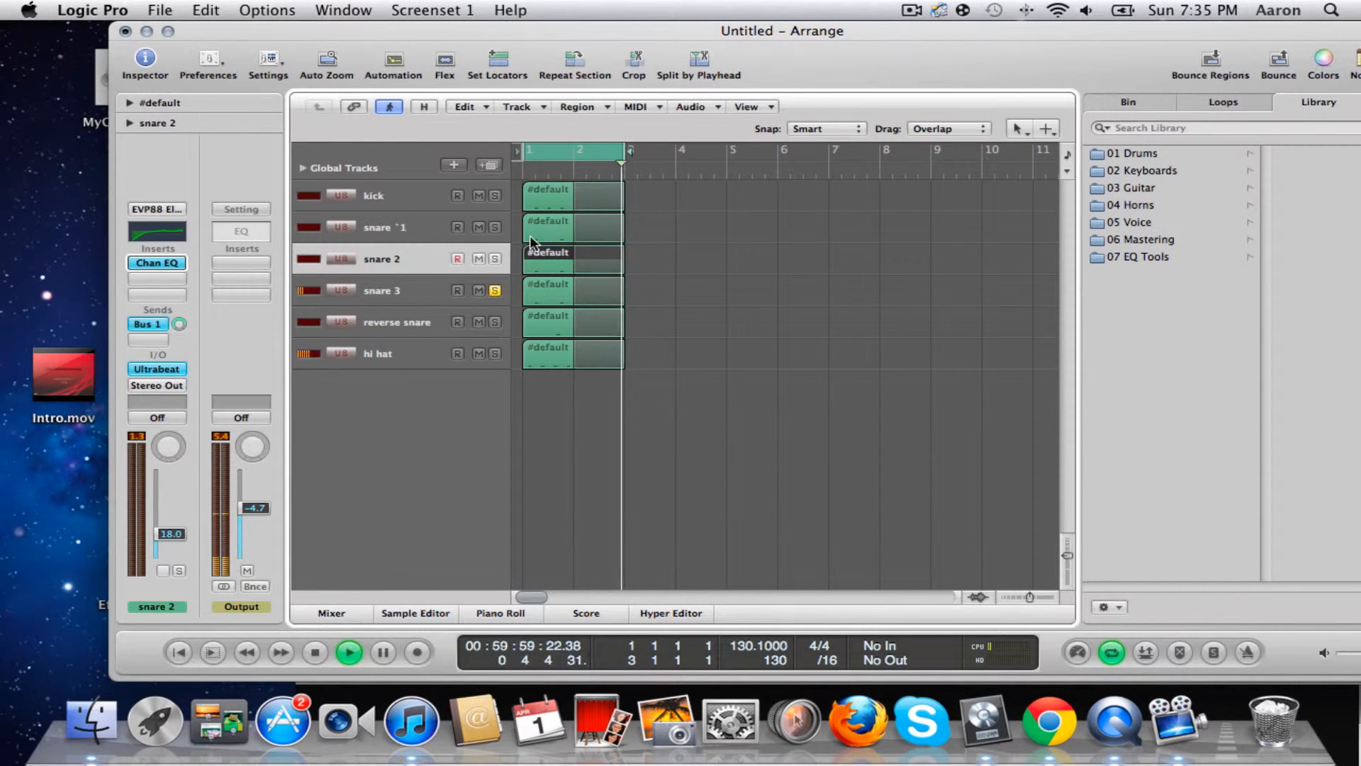
# - Solo the reverse snare in place of snare 3, select its track and take its Channel EQ out of bypass
pyautogui.click(496, 290)
pyautogui.click(494, 322)
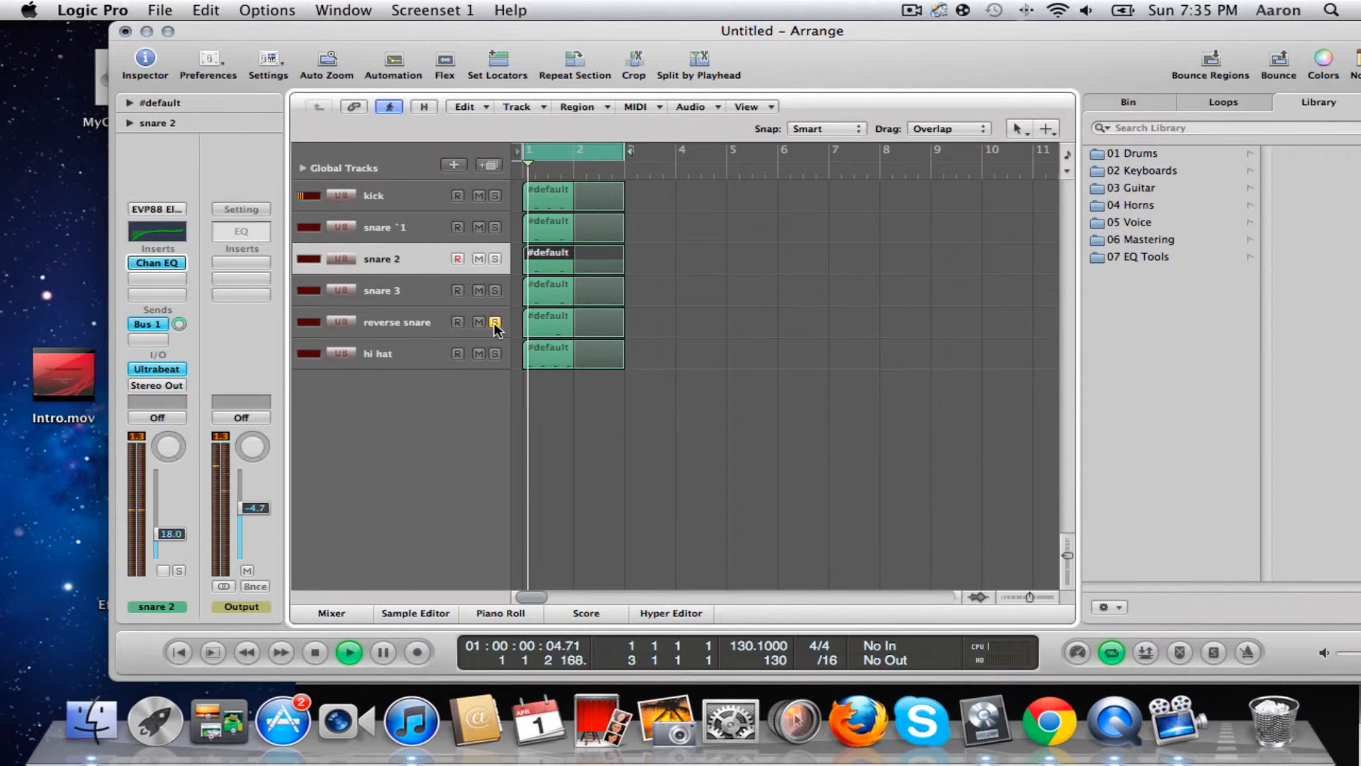
pyautogui.click(421, 322)
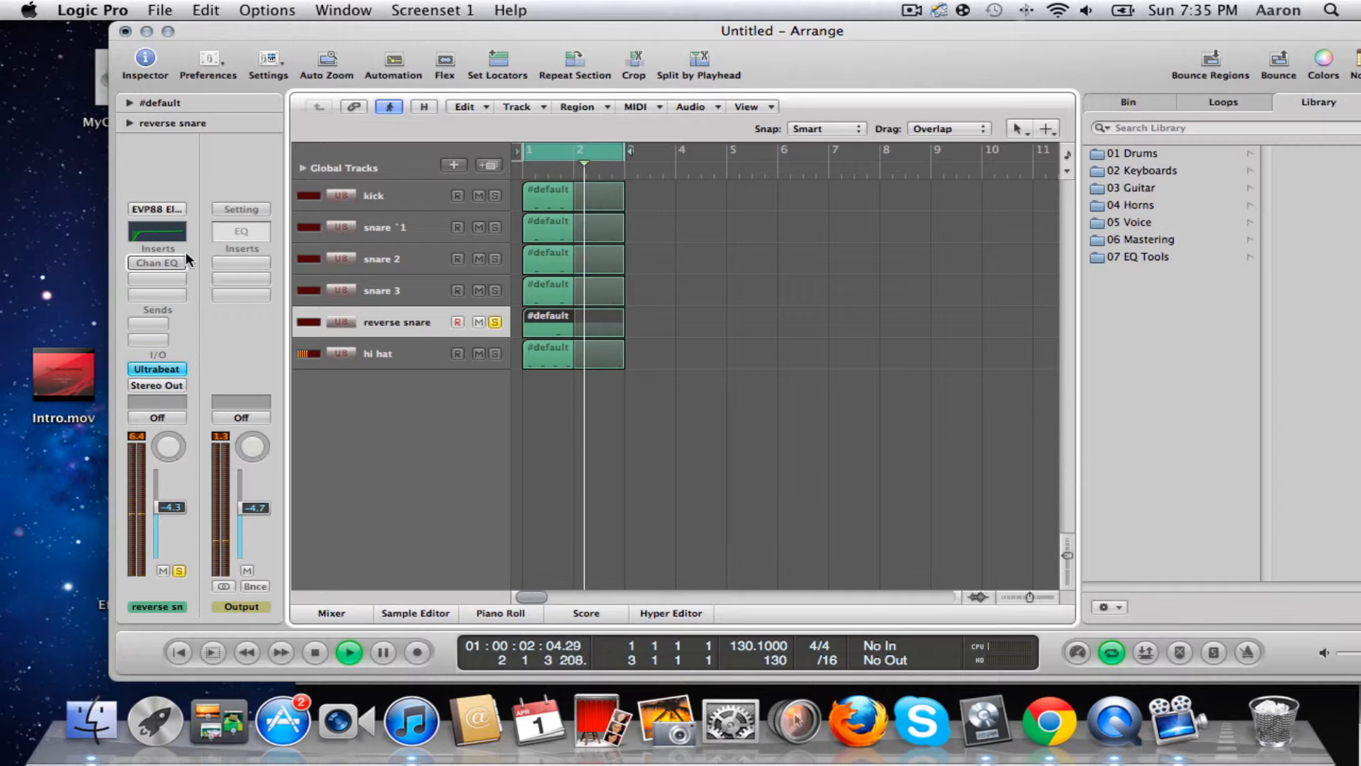
pyautogui.doubleClick(170, 233)
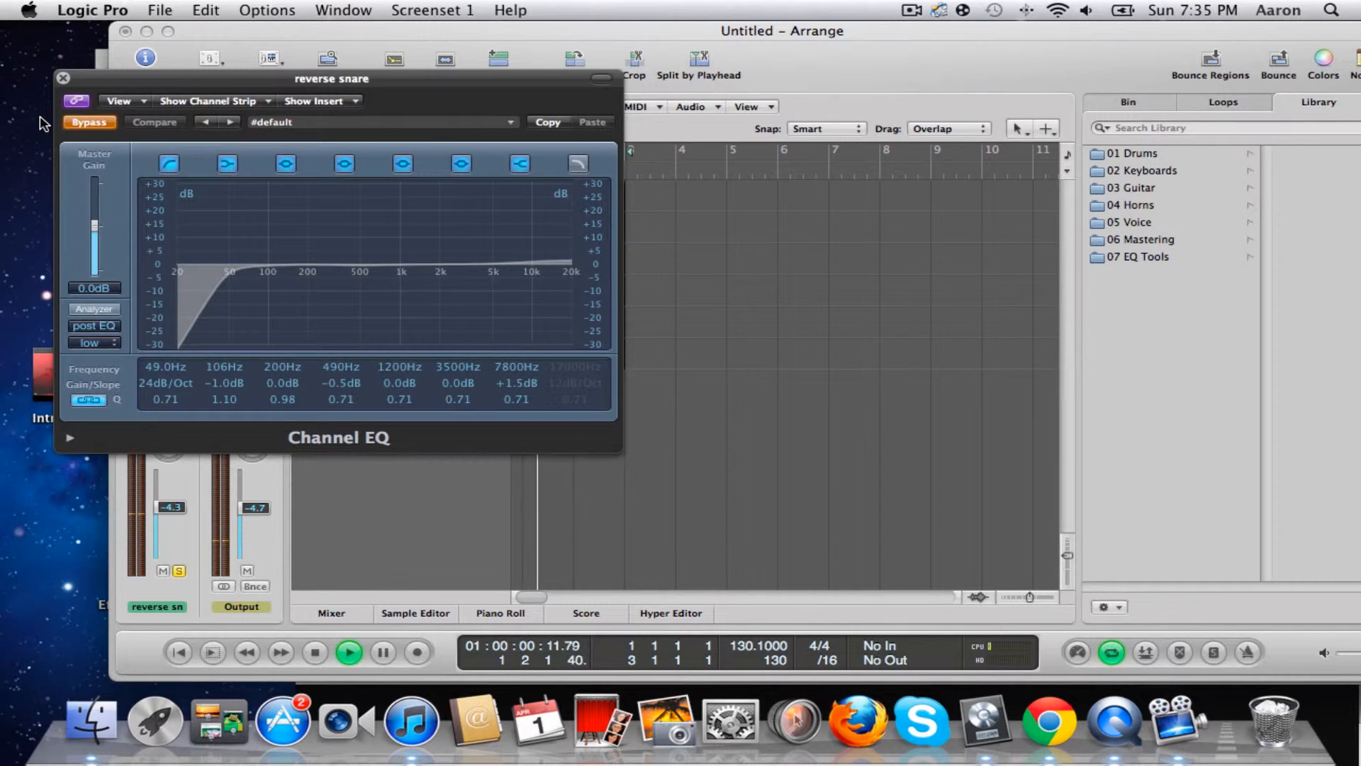
pyautogui.click(65, 123)
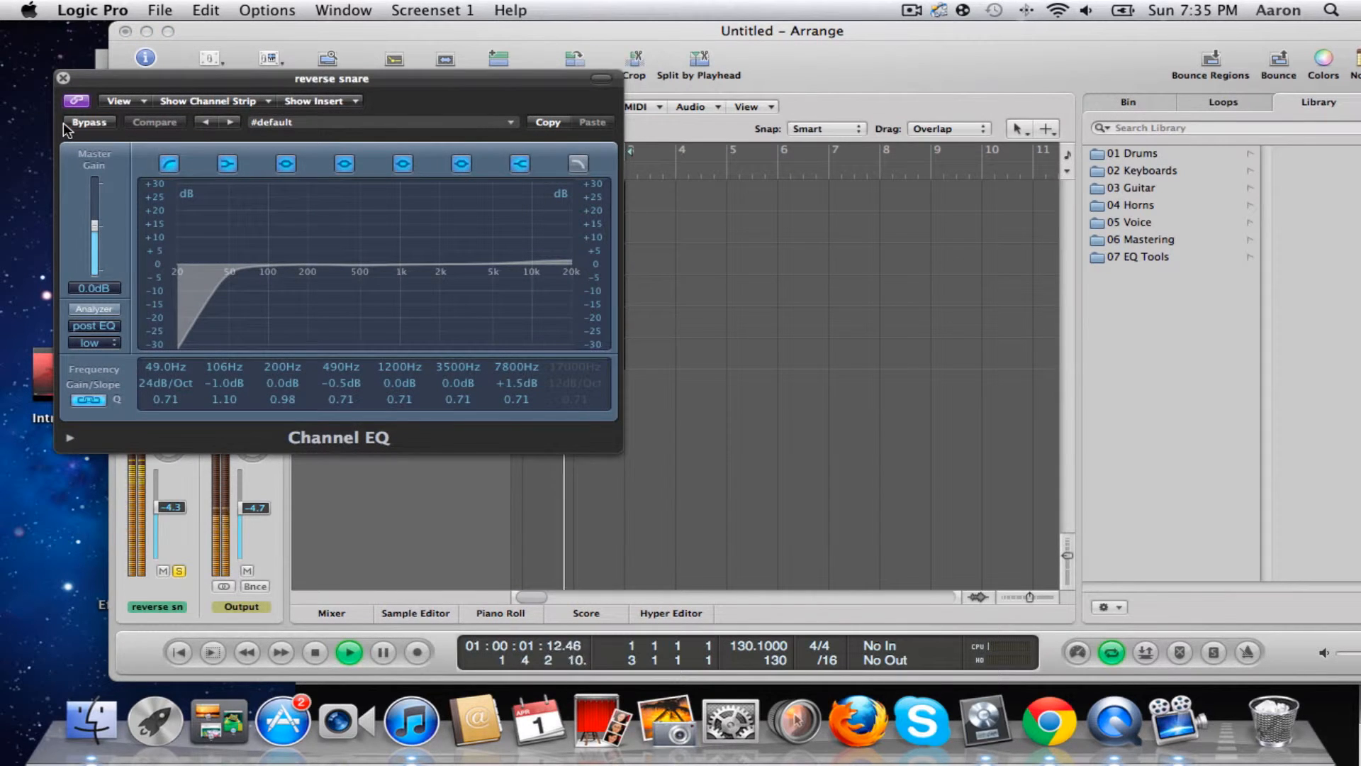
# - Close the reverse snare's Channel EQ and examine its sample in the Ultrabeat instrument
pyautogui.click(62, 79)
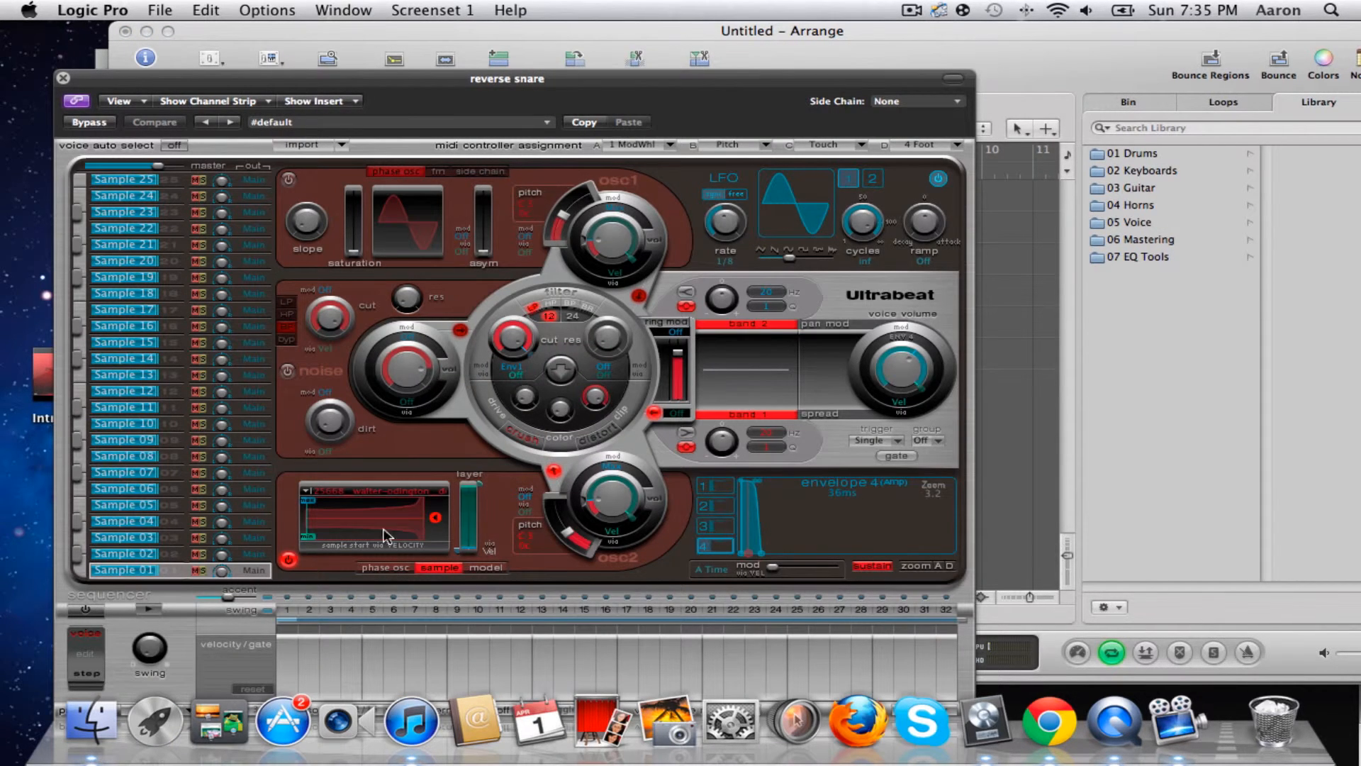
pyautogui.click(384, 533)
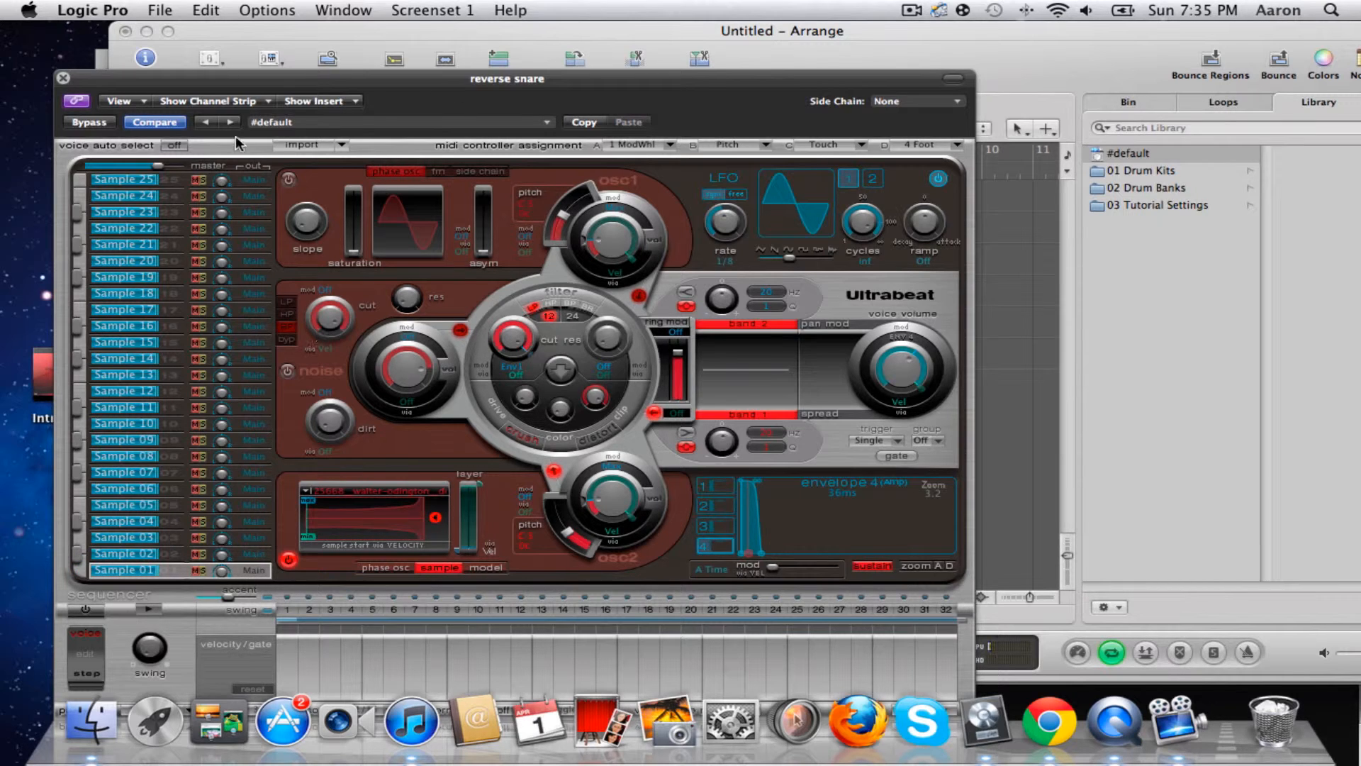
pyautogui.click(63, 76)
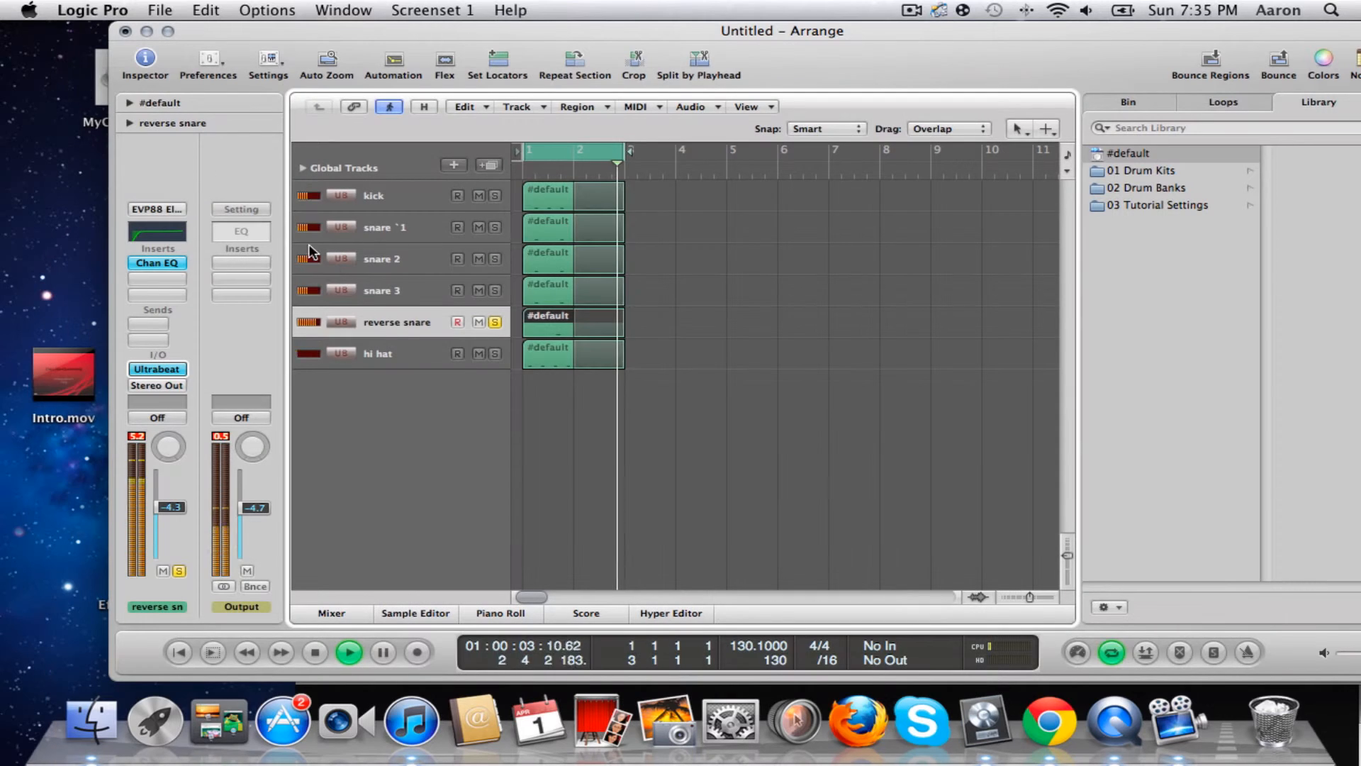
# - Solo the hi hat in place of the reverse snare and lower the hi hat's level to -10.8 dB
pyautogui.click(492, 325)
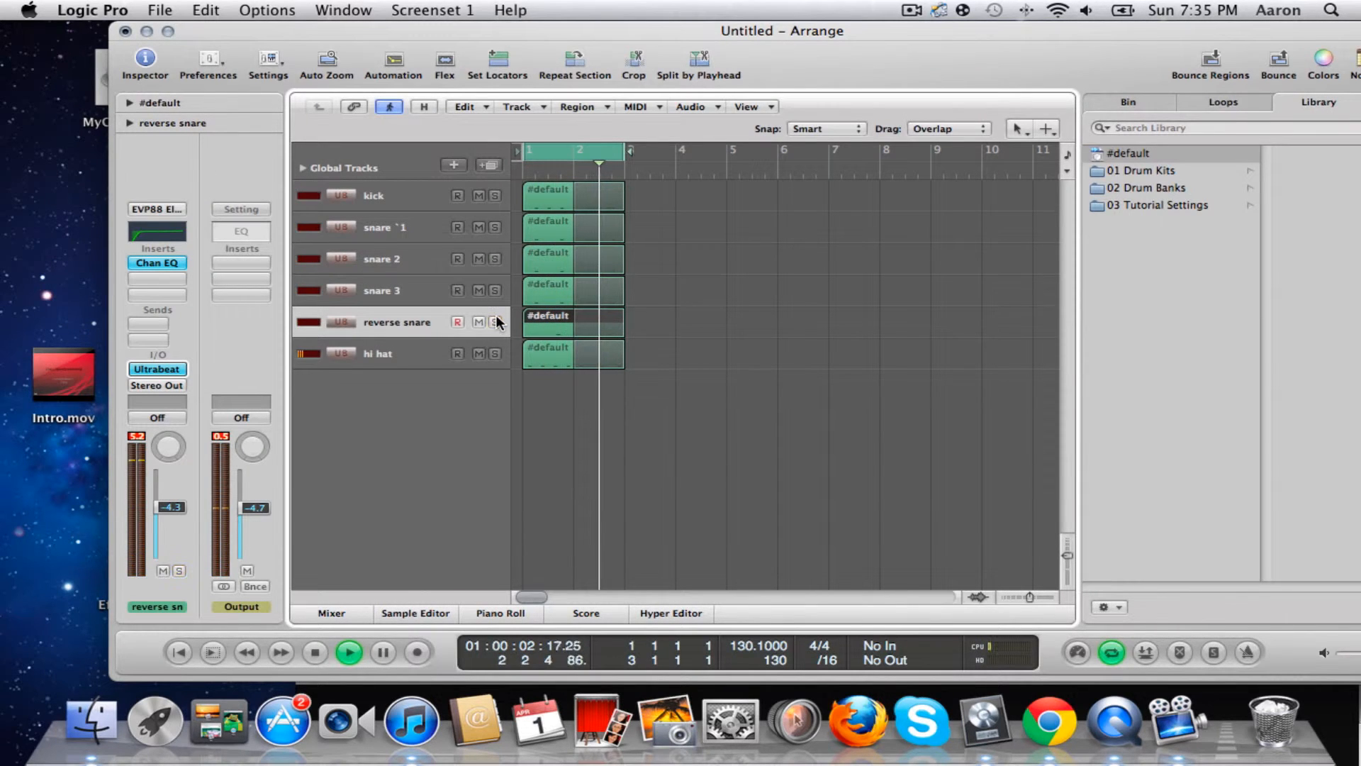
pyautogui.click(496, 354)
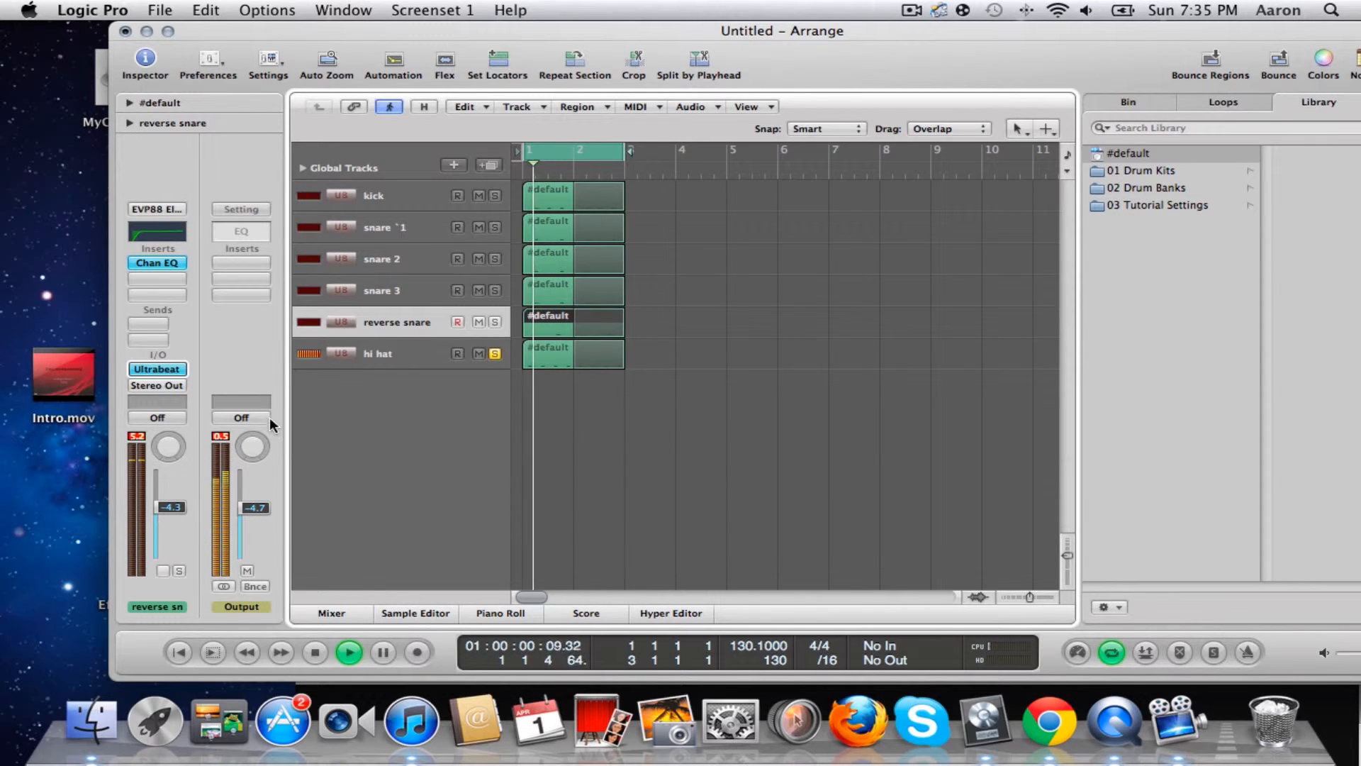
pyautogui.click(322, 361)
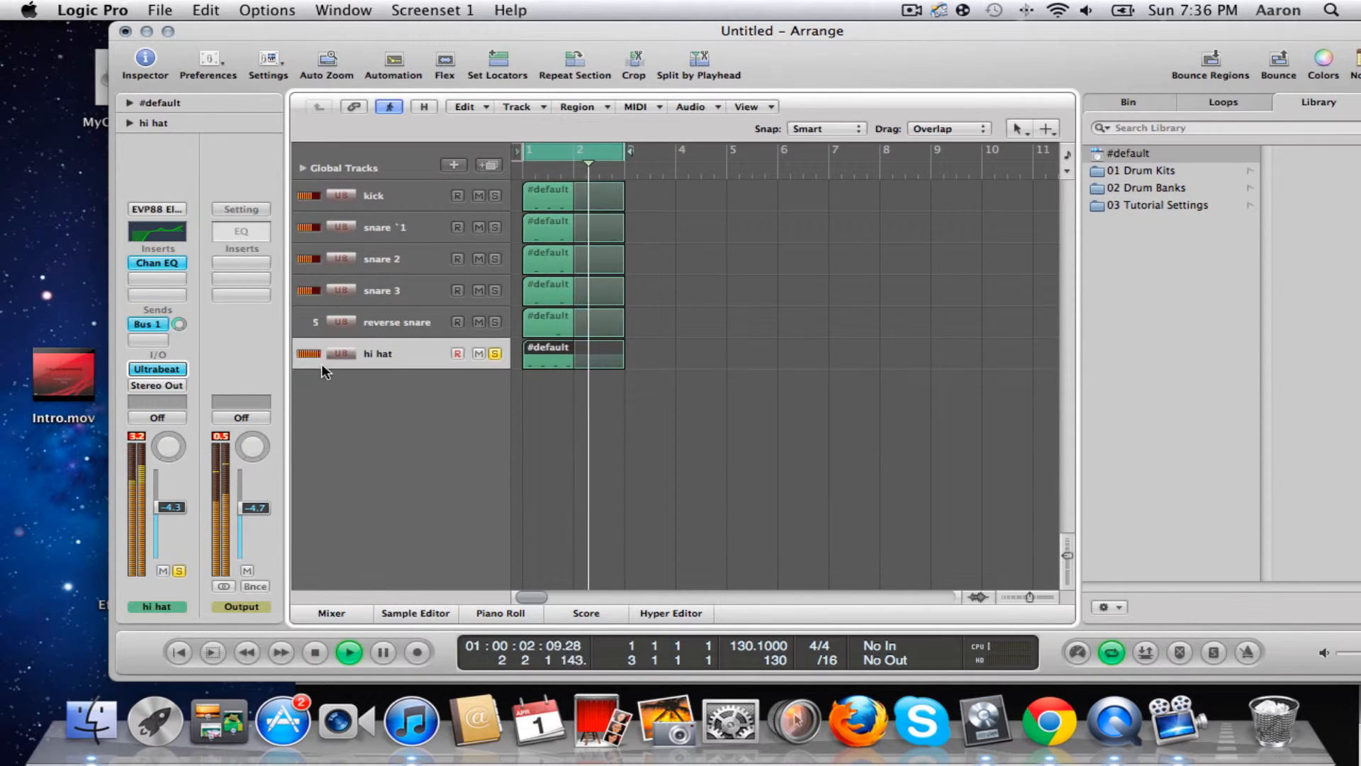
pyautogui.moveTo(171, 516); pyautogui.dragTo(170, 522)
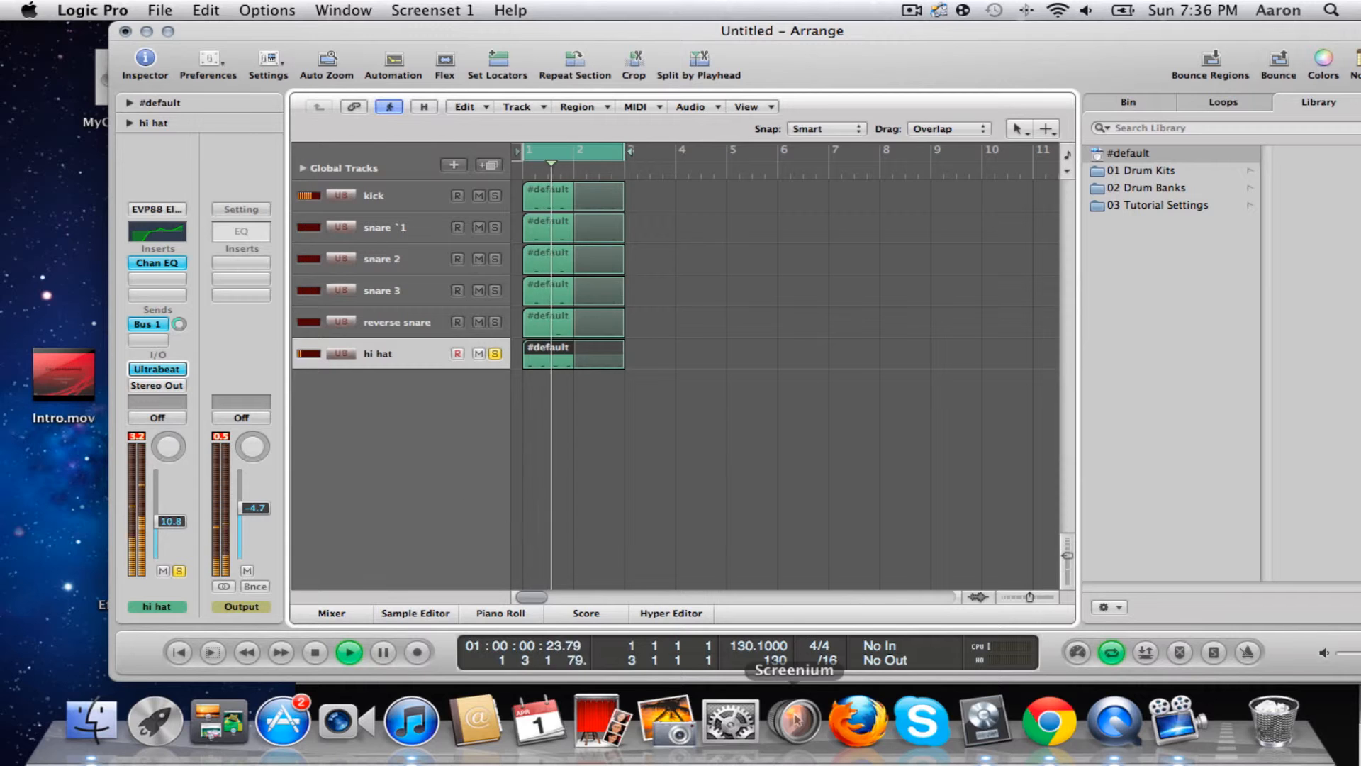
# - Reset the hi hat's Channel EQ, set its low shelf to 25 Hz at -0.5 dB and add an 800 Hz low cut
pyautogui.doubleClick(142, 232)
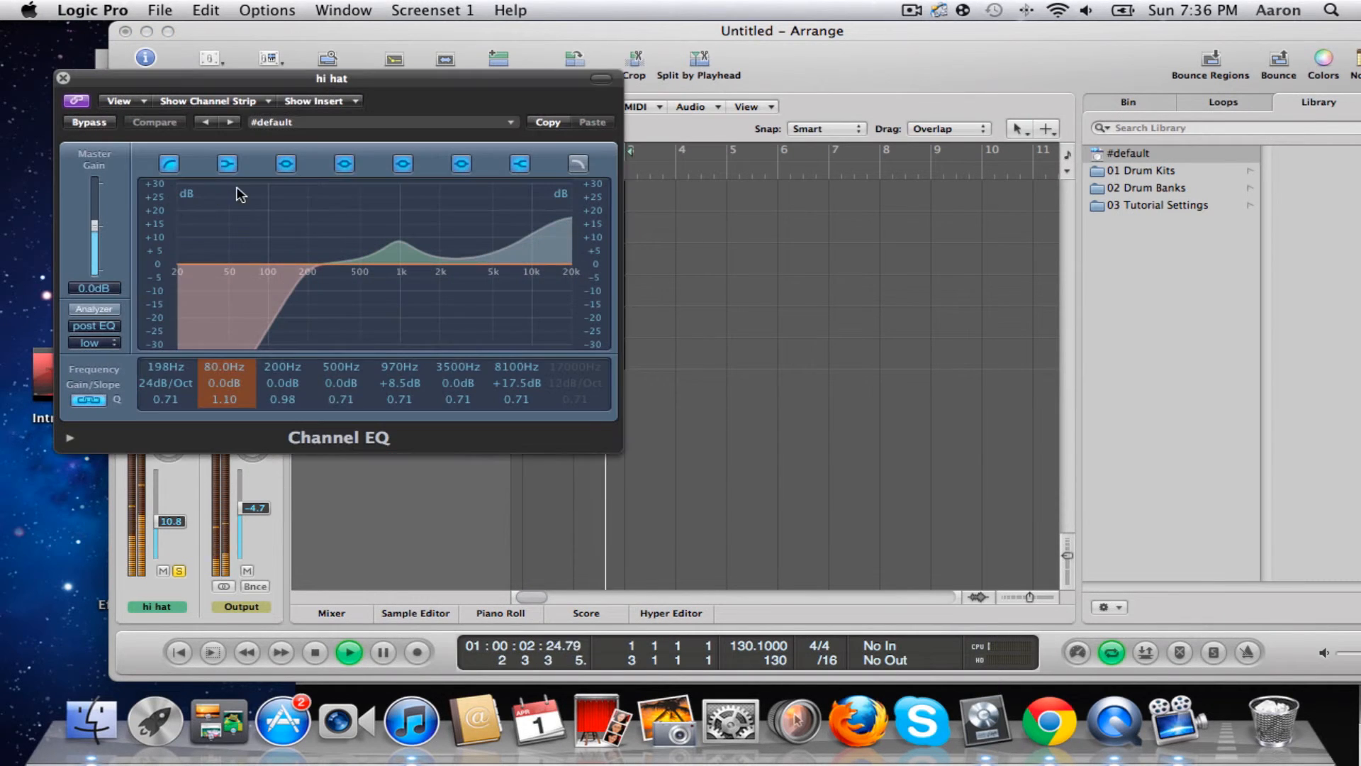
pyautogui.click(496, 123)
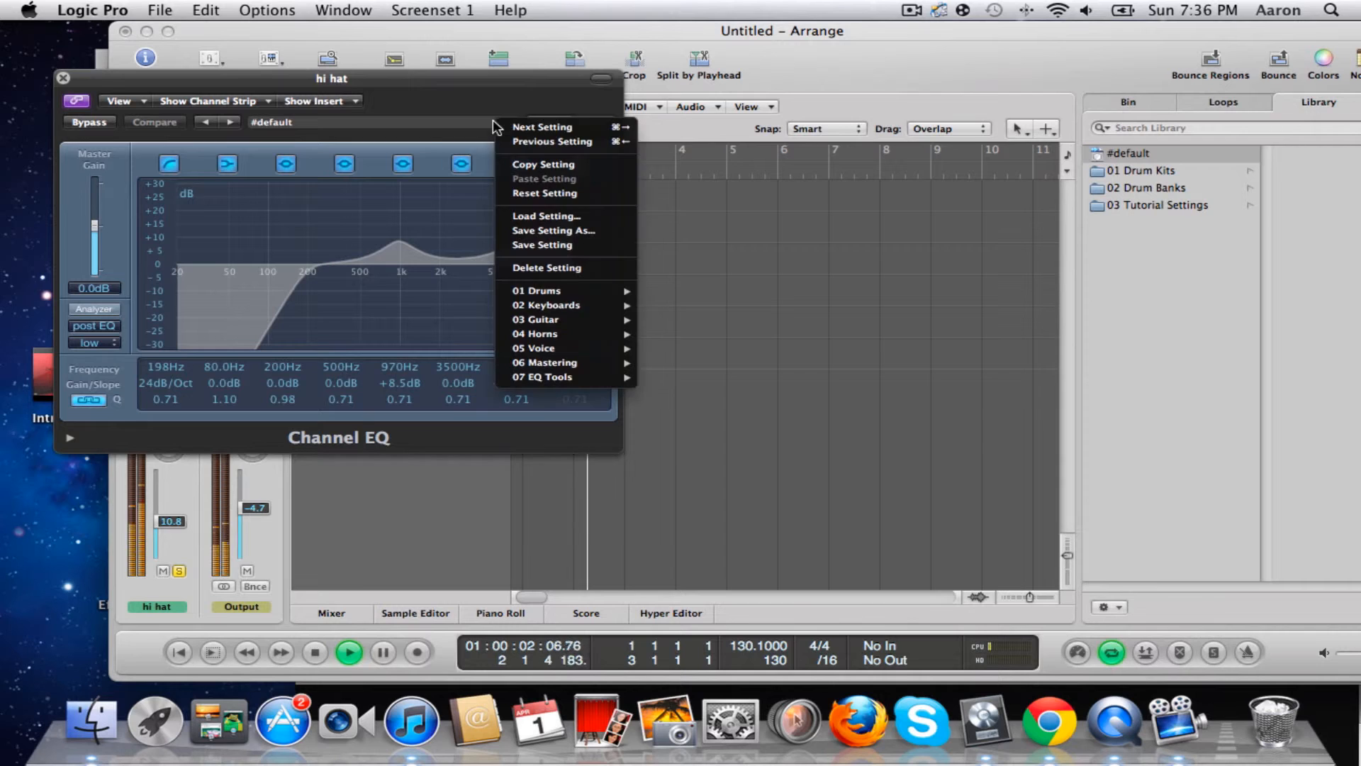
pyautogui.click(551, 192)
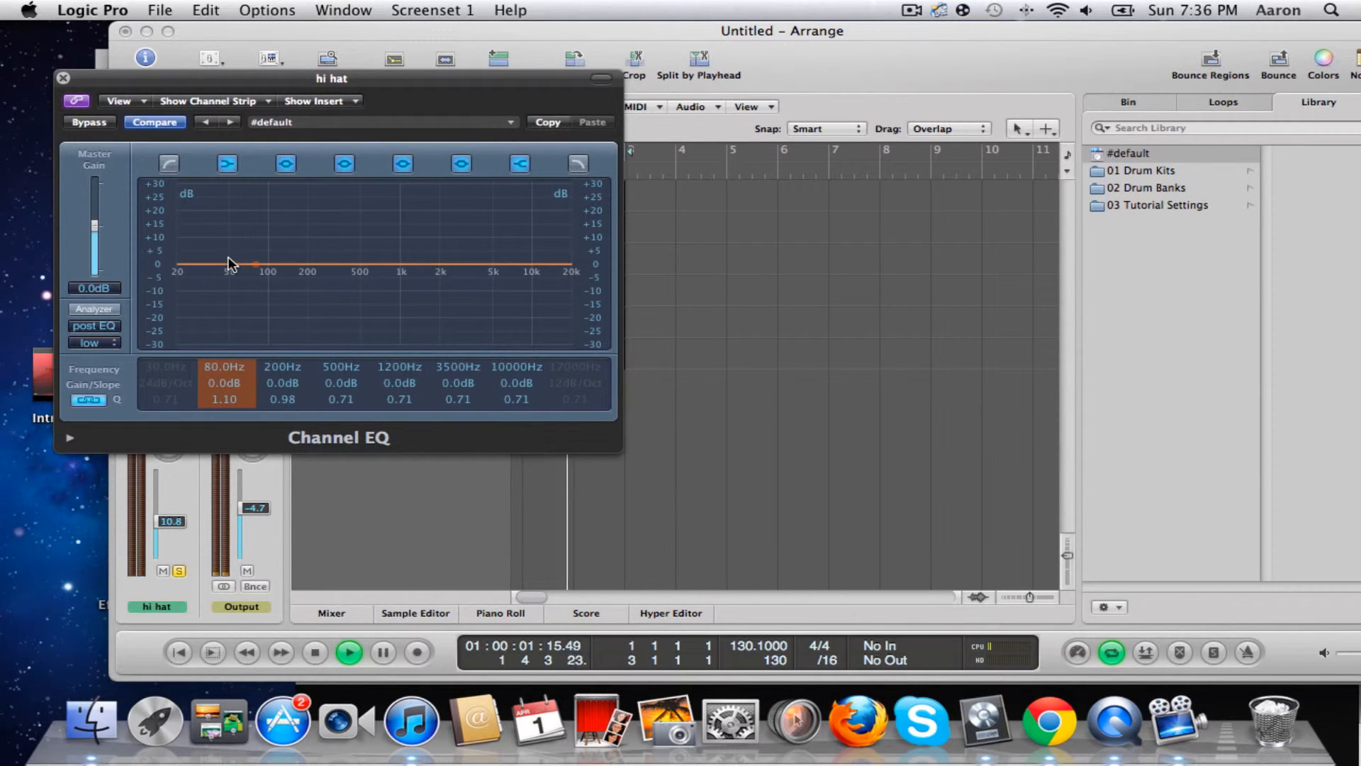
pyautogui.moveTo(228, 264); pyautogui.dragTo(170, 332)
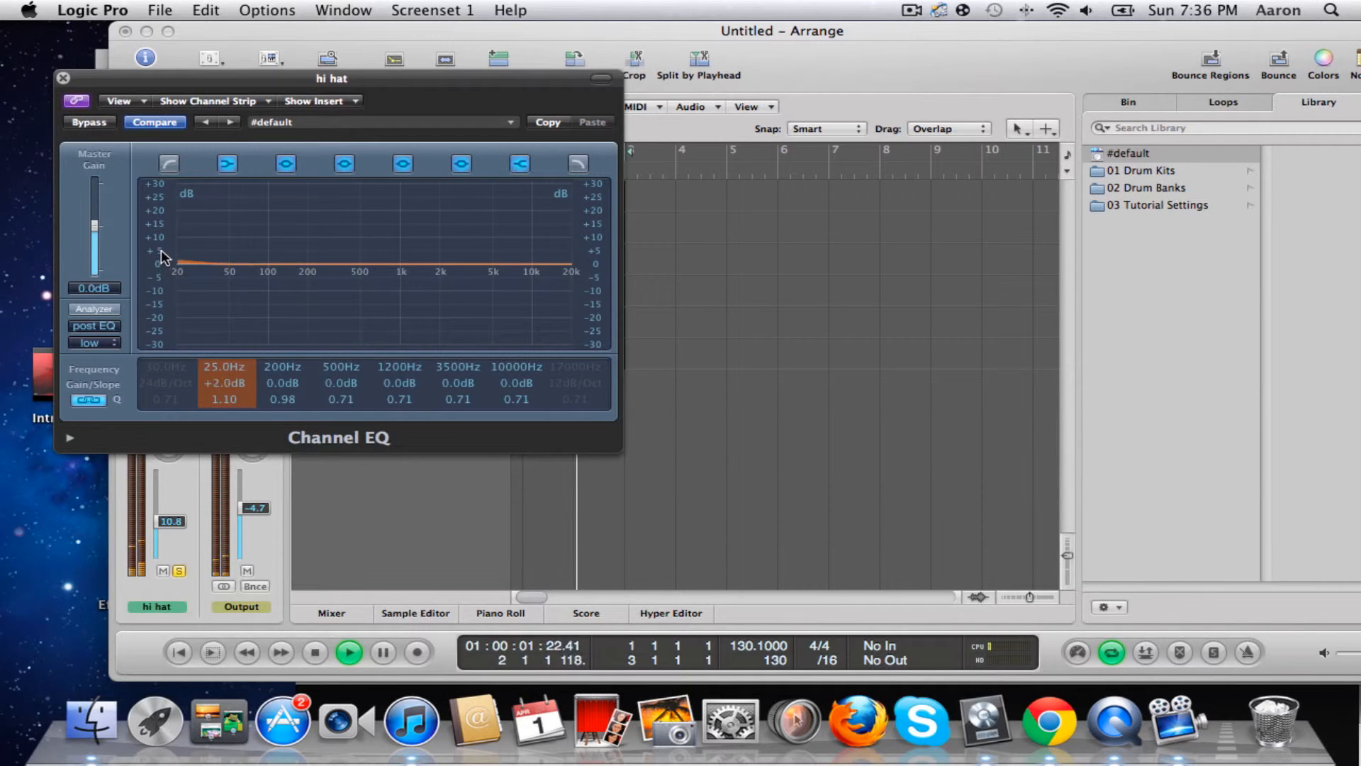
pyautogui.click(169, 163)
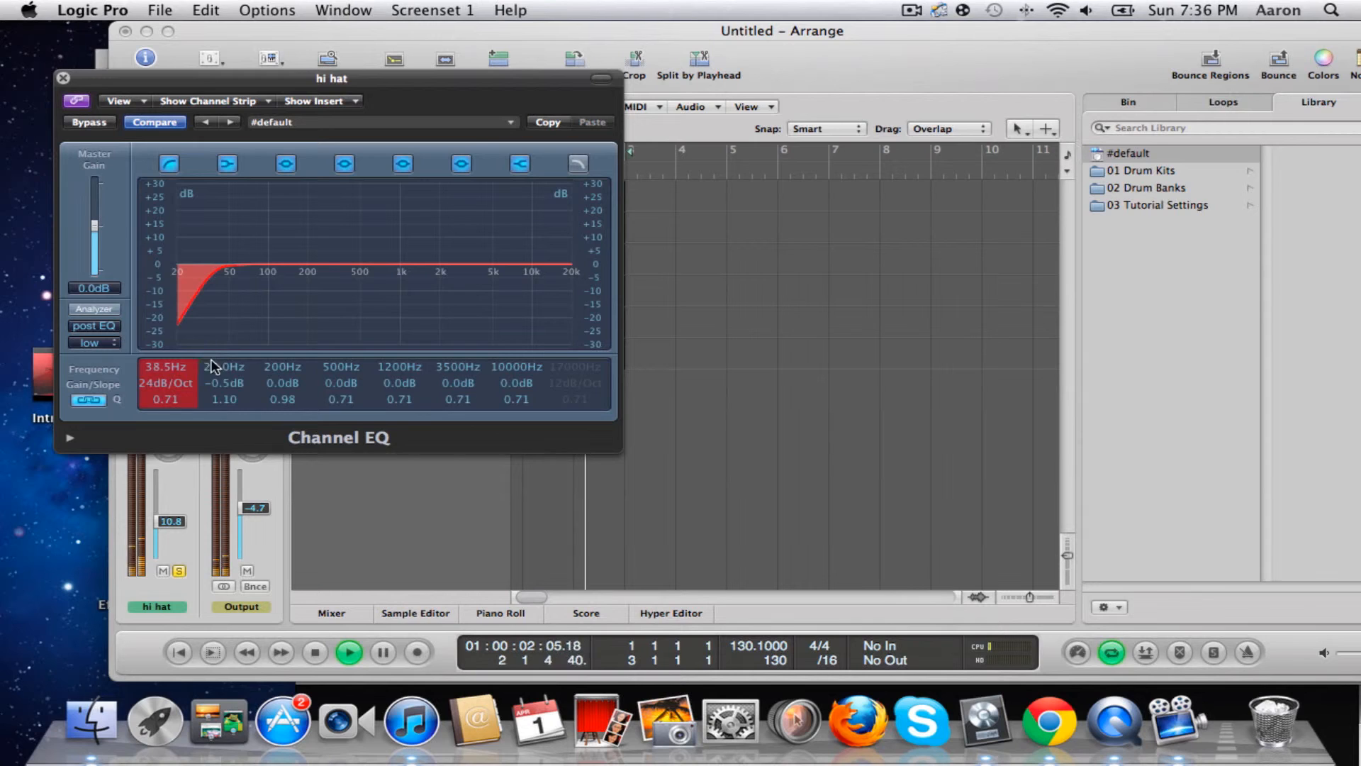
pyautogui.moveTo(203, 350); pyautogui.dragTo(381, 437)
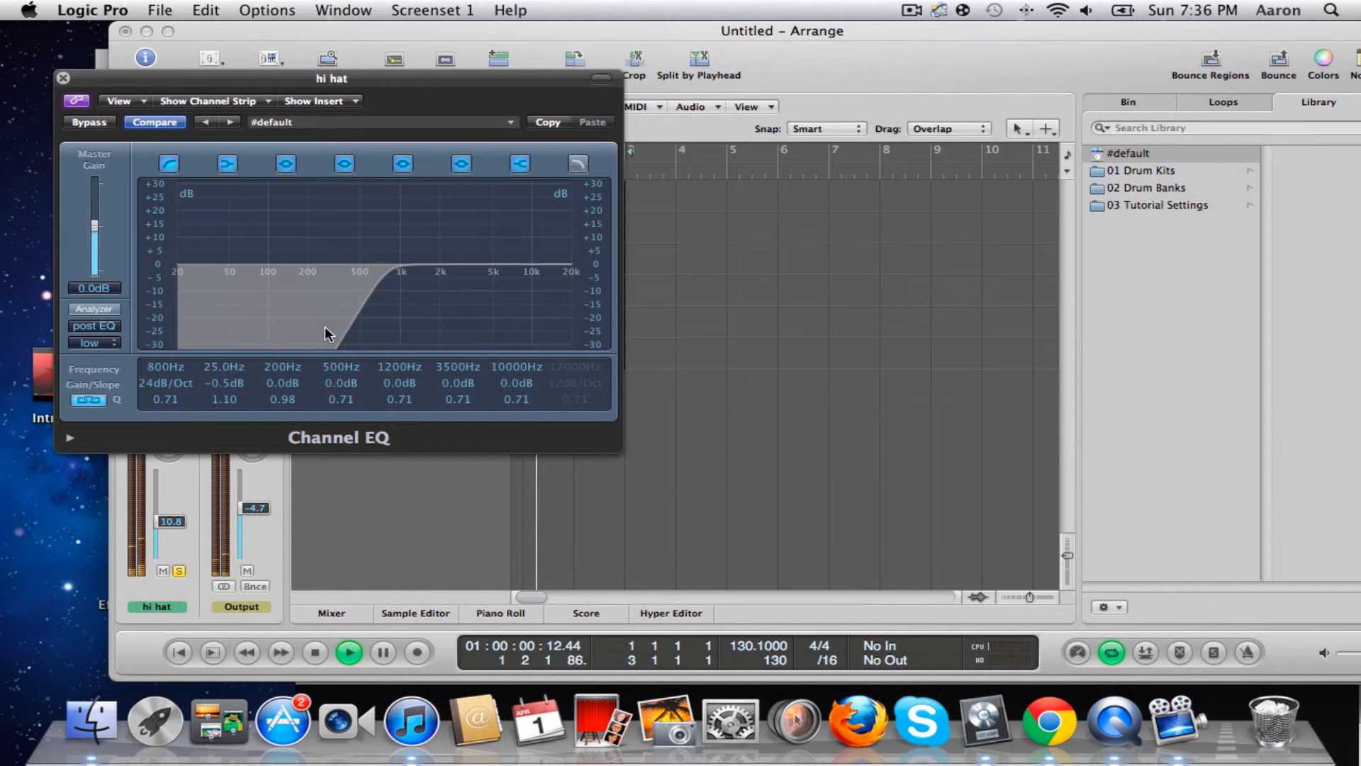
# - Move the hi hat EQ's 500 Hz band to 91 Hz at -2.5 dB and compare the low cut off and on
pyautogui.moveTo(340, 325); pyautogui.dragTo(264, 351)
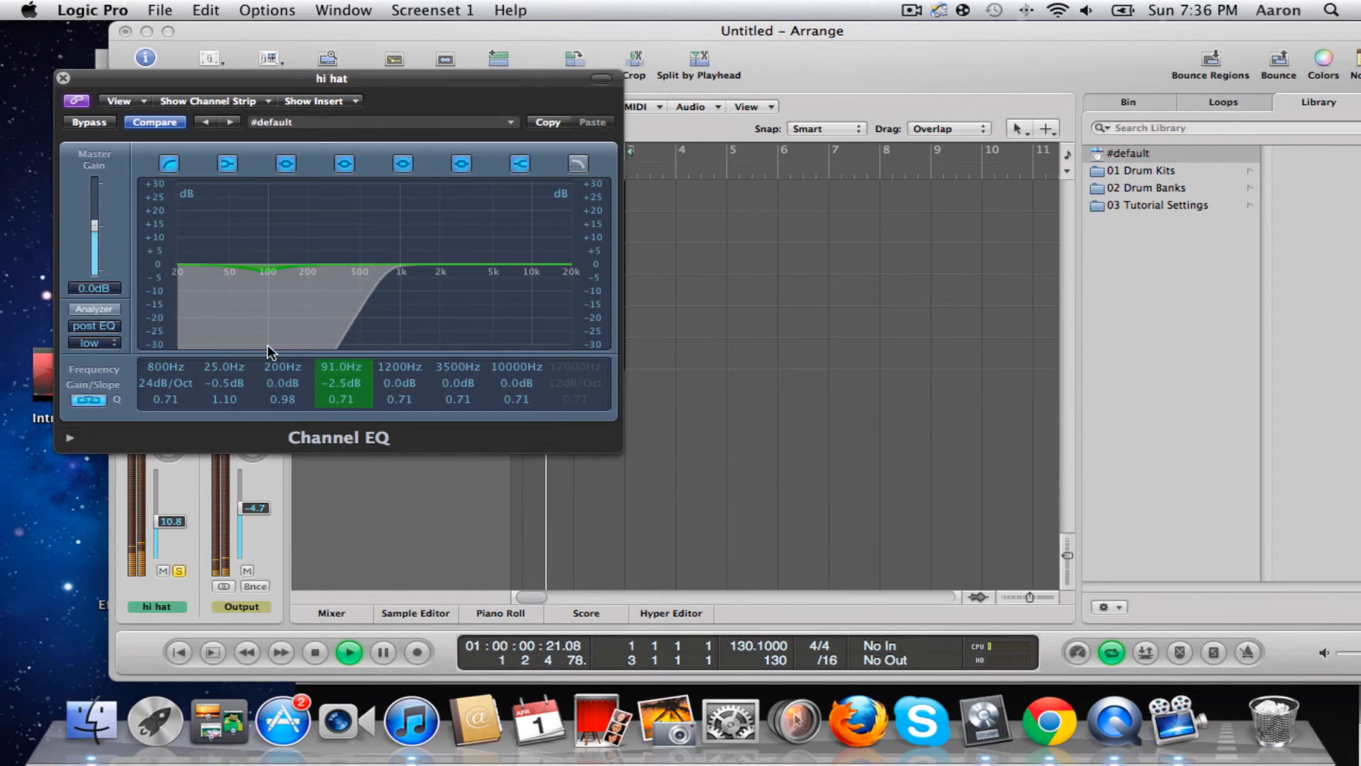
pyautogui.click(169, 164)
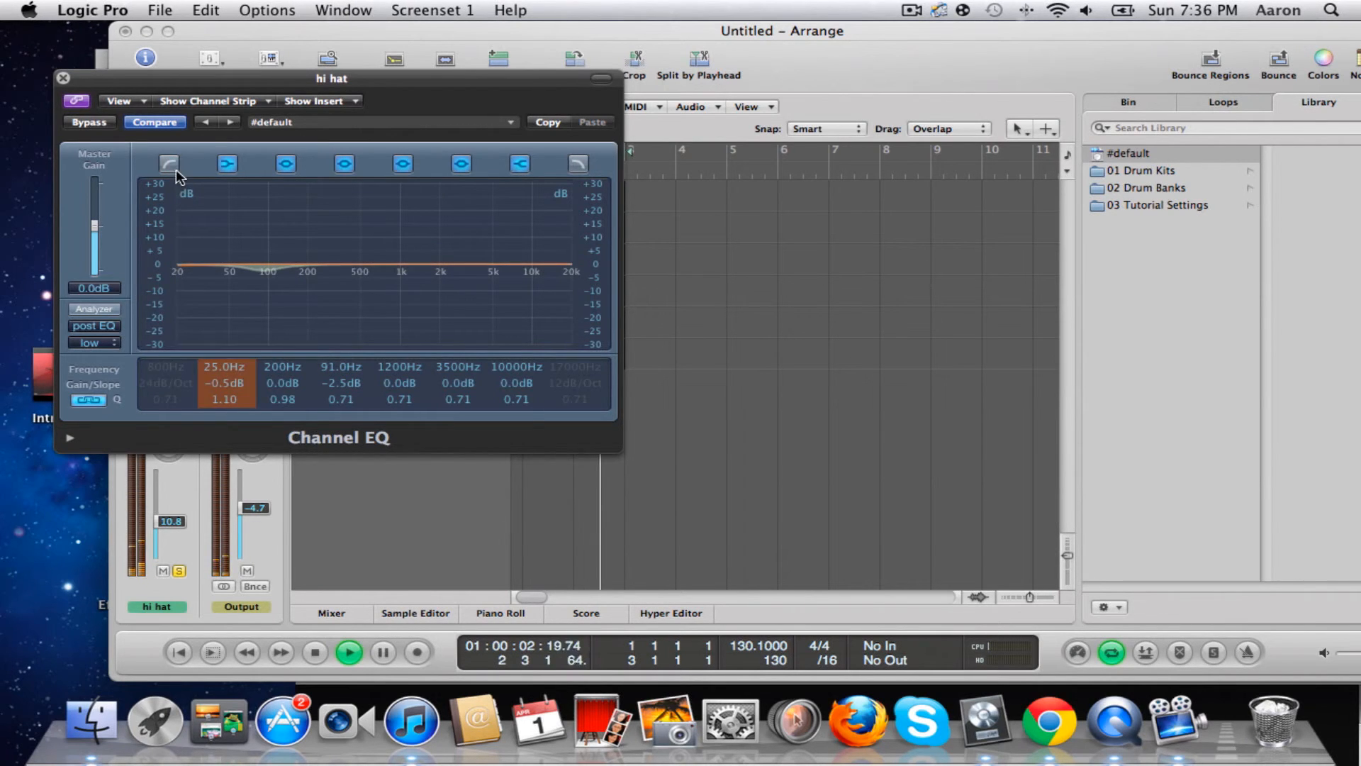
pyautogui.click(169, 163)
# - Boost the hi hat EQ by 15.0 dB at 970 Hz with Q 0.57, add a +17.5 dB high shelf at 6900 Hz, and stop playback
pyautogui.moveTo(404, 265); pyautogui.dragTo(401, 222)
pyautogui.moveTo(415, 399)
pyautogui.mouseDown()
pyautogui.moveTo(430, 373)
pyautogui.moveTo(420, 422)
pyautogui.moveTo(419, 396)
pyautogui.mouseUp()
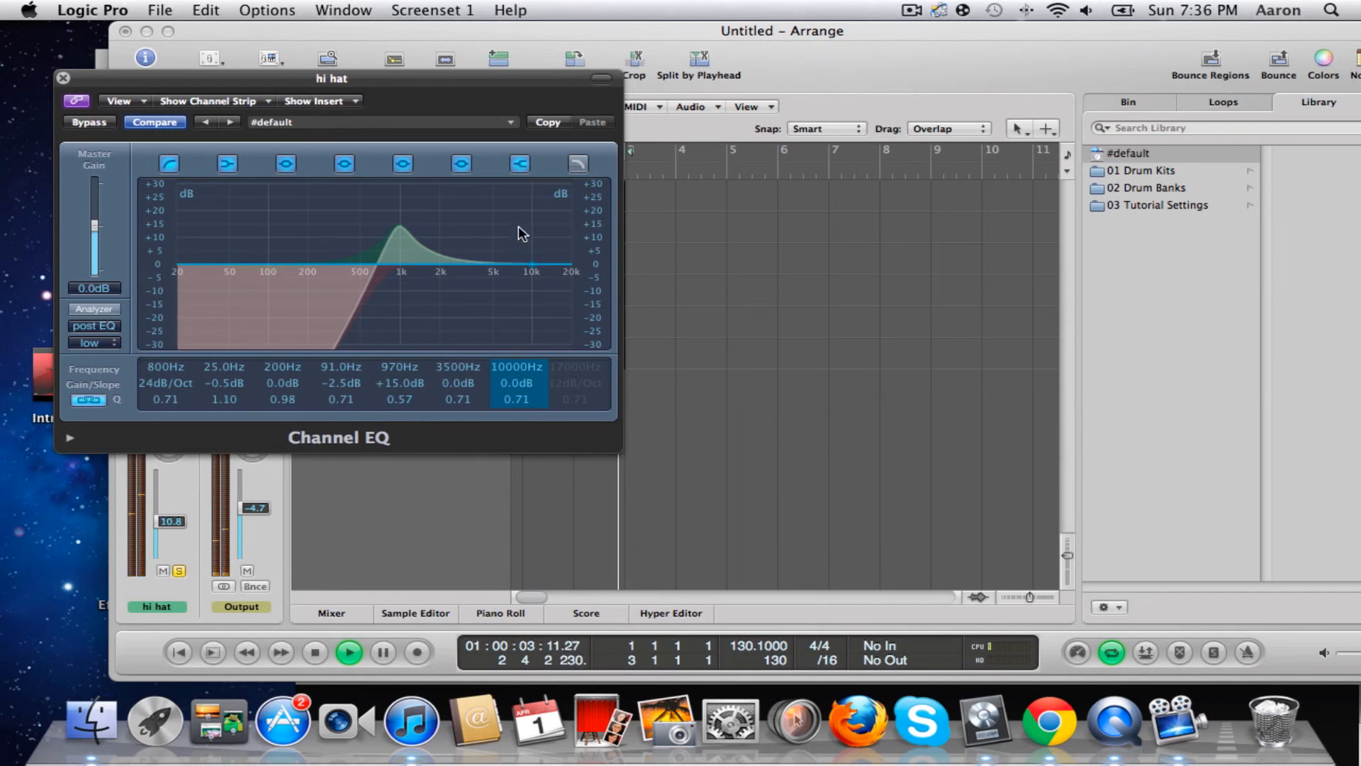
pyautogui.moveTo(529, 270); pyautogui.dragTo(505, 213)
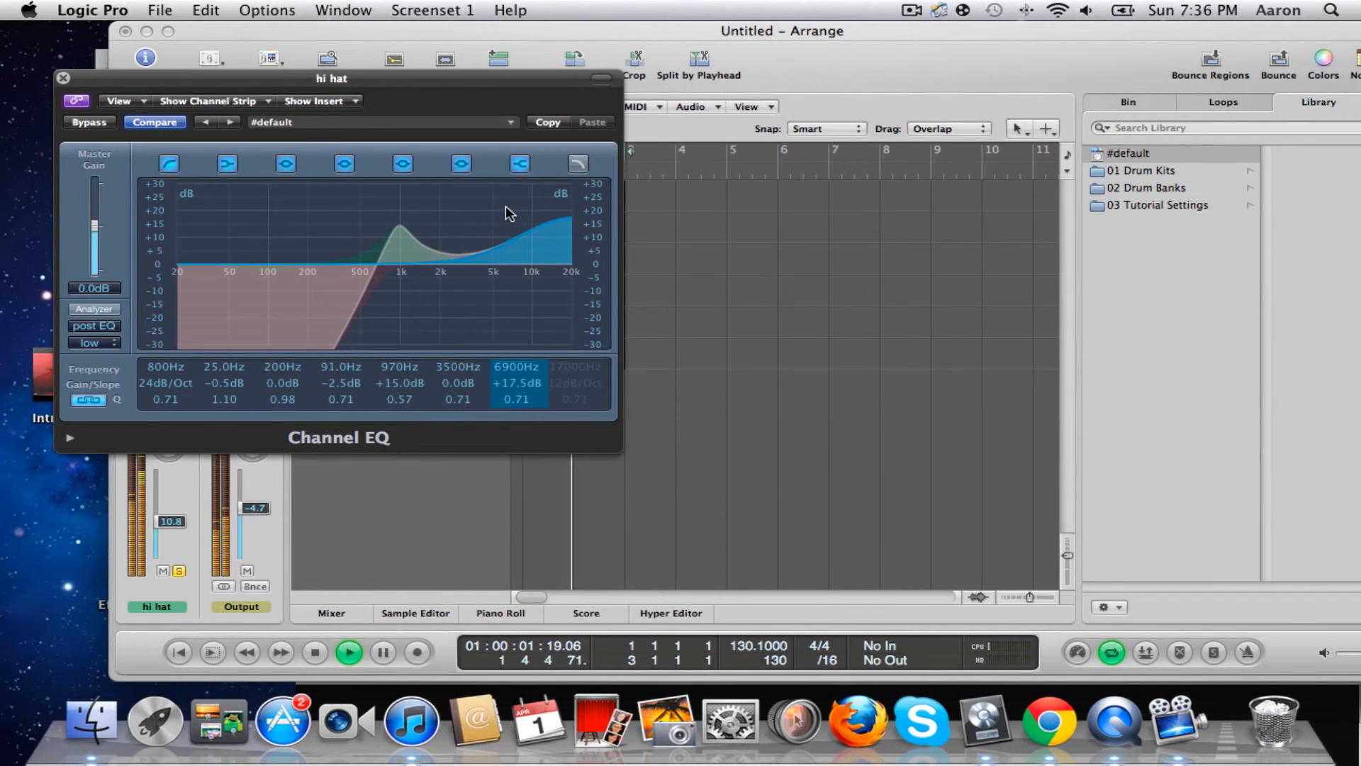
pyautogui.click(63, 78)
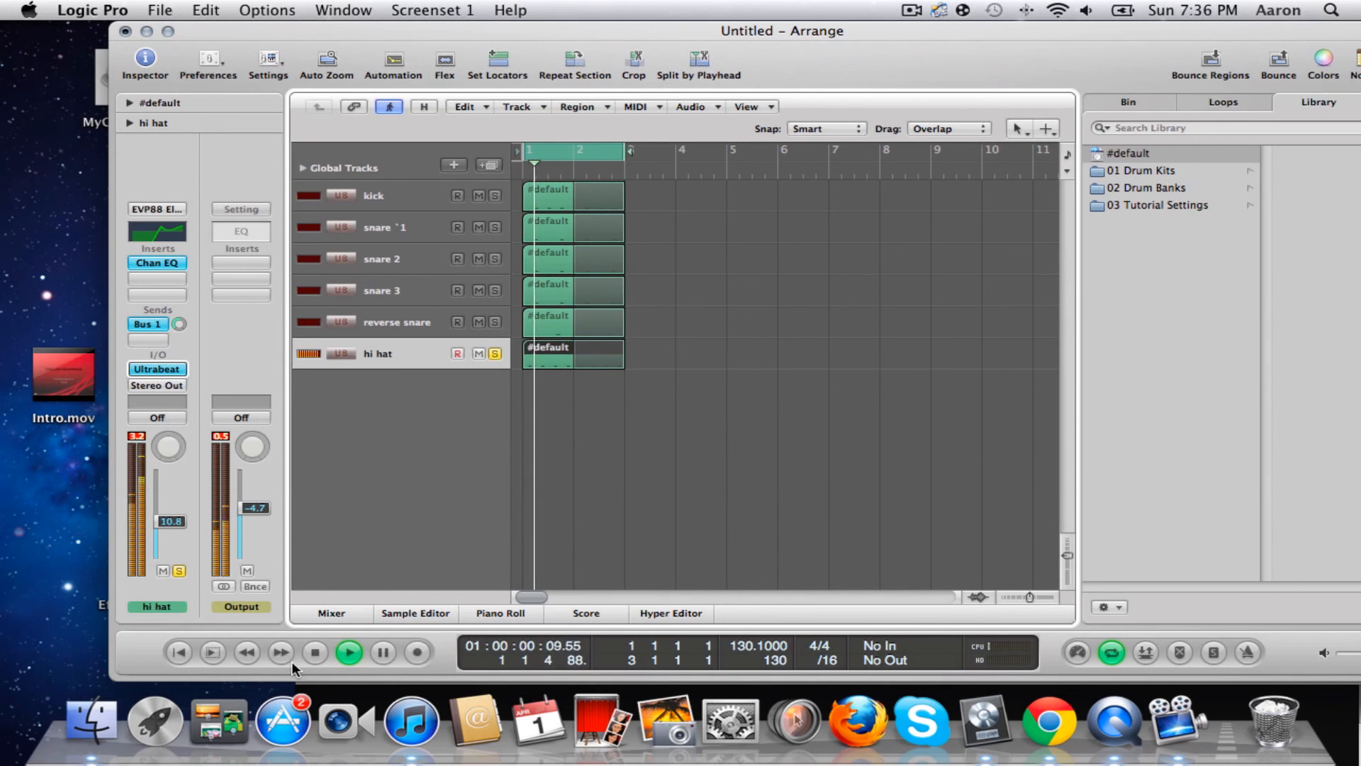
pyautogui.press('space')
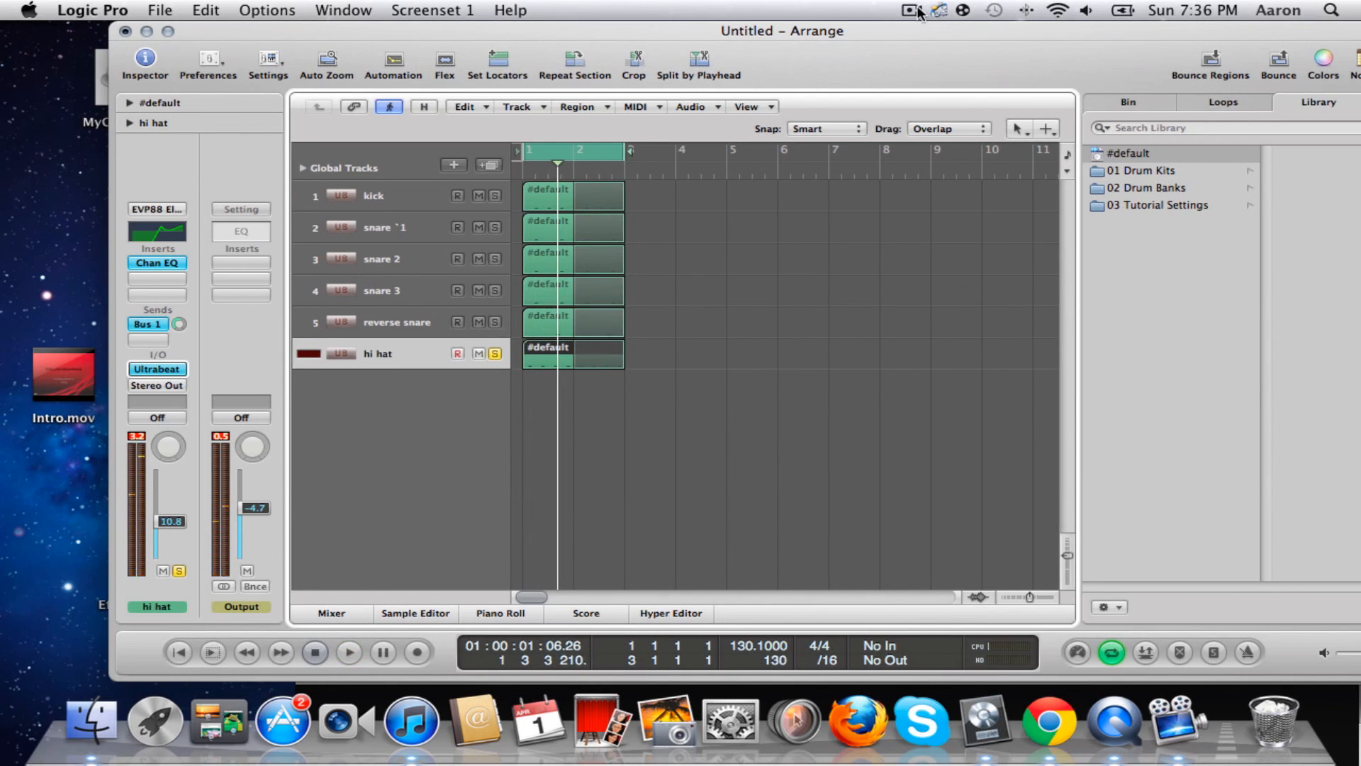
pyautogui.click(913, 10)
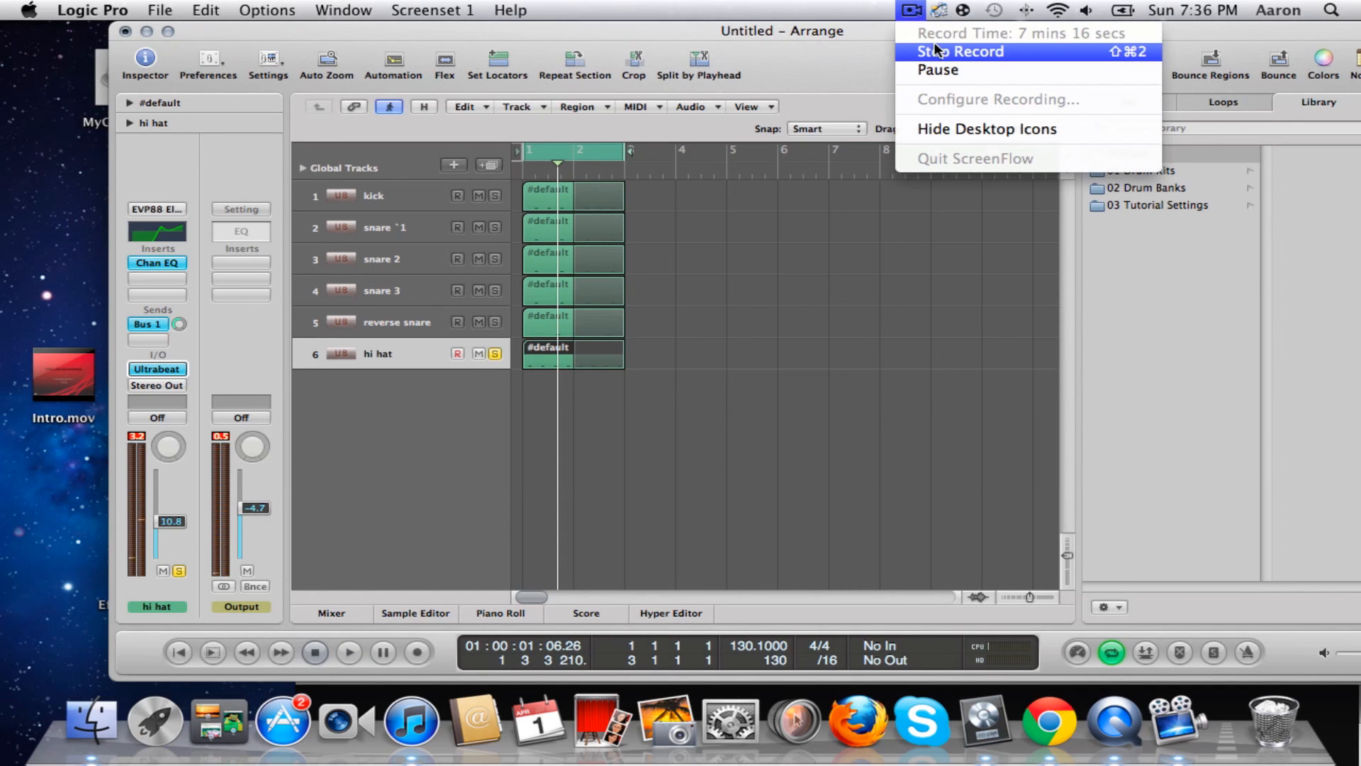